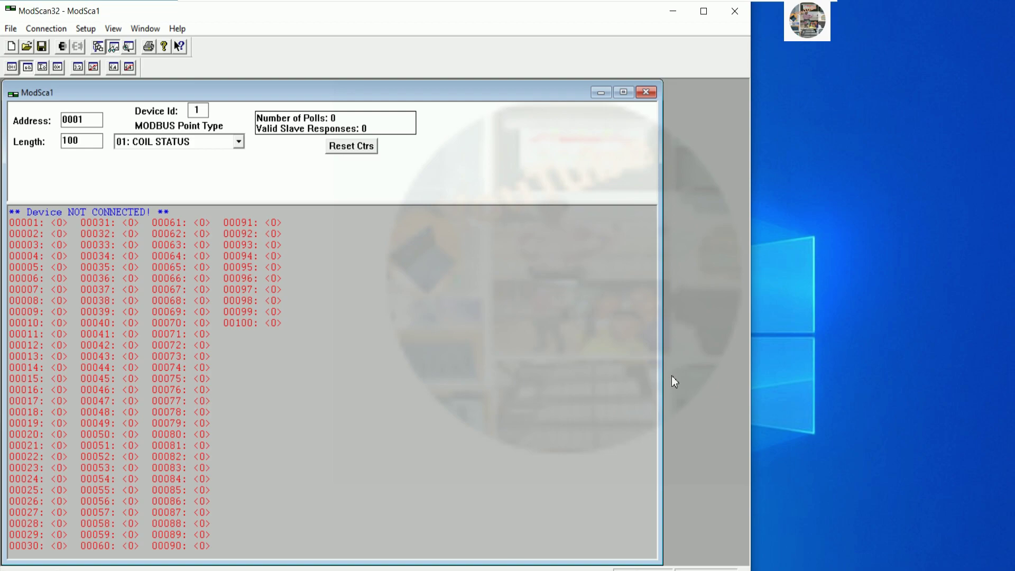
- Narrow the ModSca1 document window and the ModScan32 main window to a little over 40 percent of the screen width
{"action": "left_click_drag", "start_coordinate": [660, 364], "coordinate": [432, 281]}
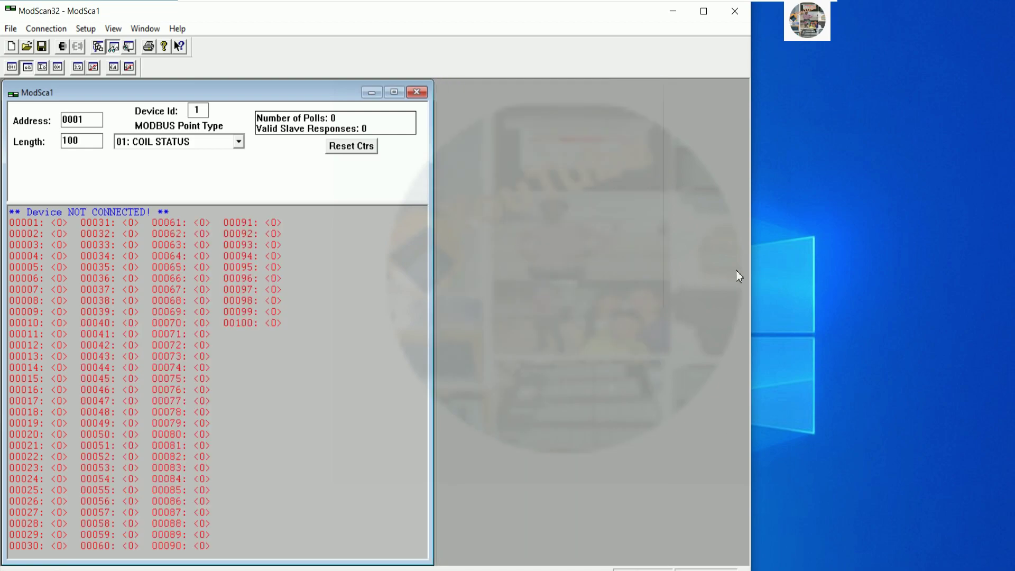
{"action": "left_click_drag", "start_coordinate": [752, 266], "coordinate": [443, 258]}
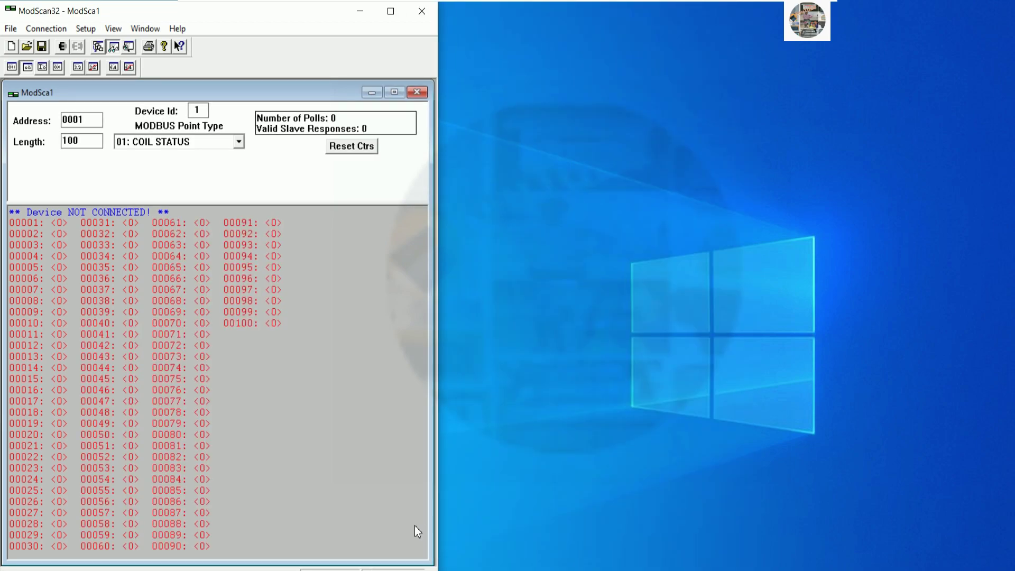
- In the Notepad notes, add the line "Before we can read we need to know address of registers for this energy meter"
{"action": "left_click", "coordinate": [390, 568]}
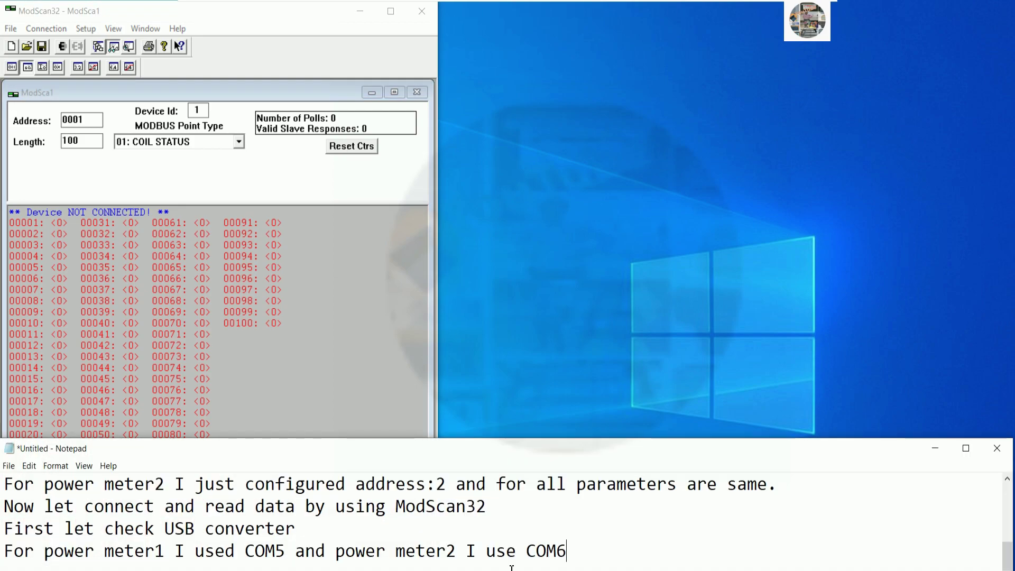
{"action": "key", "text": "Return"}
{"action": "type", "text": "Before we can read we need to know address"}
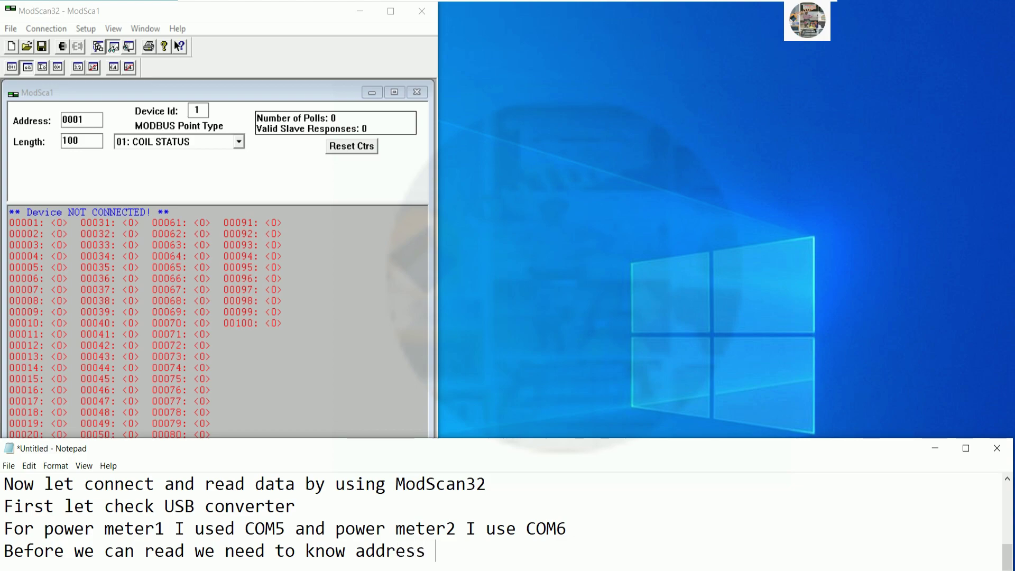
{"action": "type", "text": " of re"}
{"action": "key", "text": "BackSpace"}
{"action": "type", "text": "registers"}
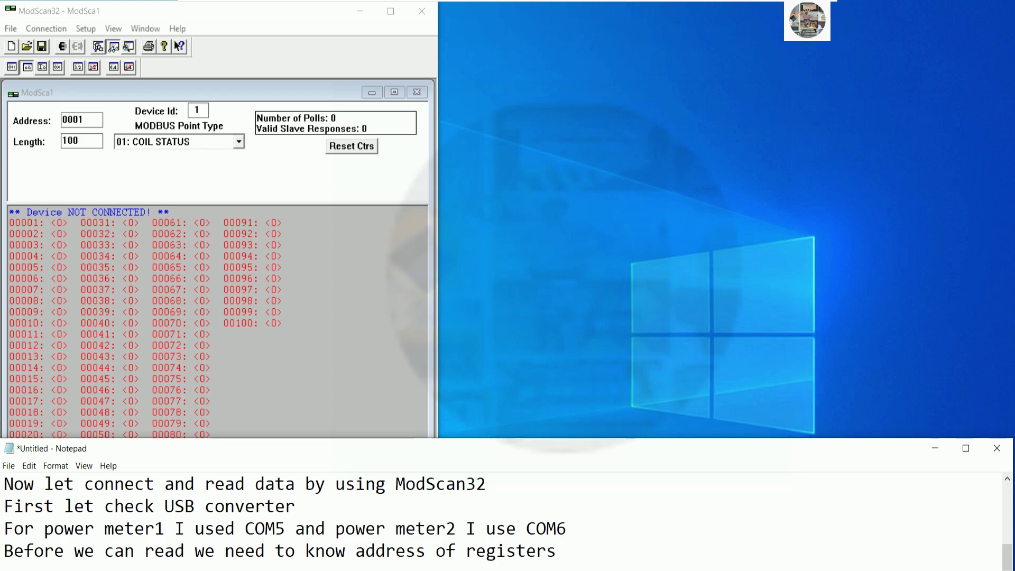
{"action": "type", "text": " for this enf"}
{"action": "key", "text": "BackSpace"}
{"action": "type", "text": "ergy meters."}
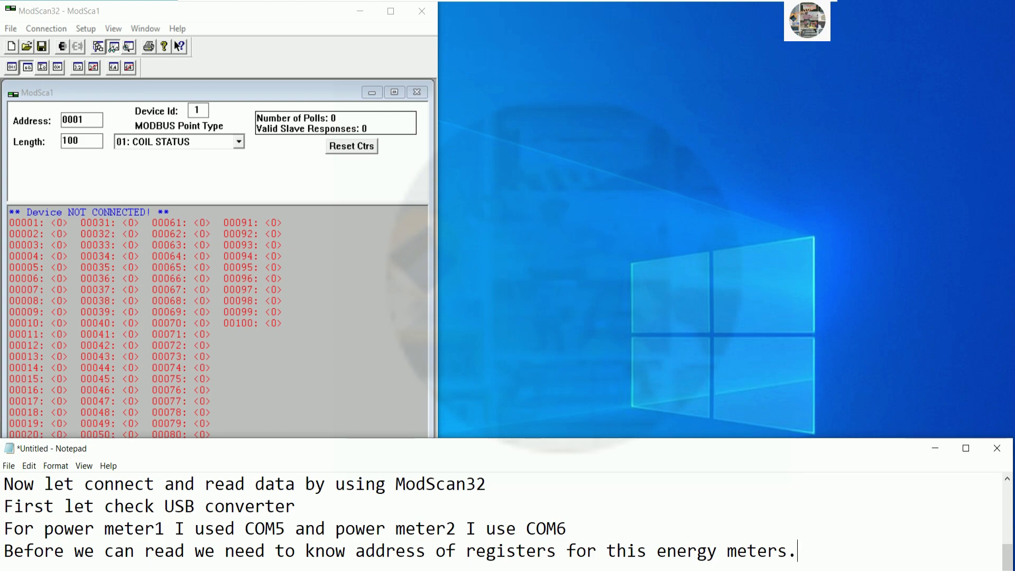
{"action": "key", "text": "Return"}
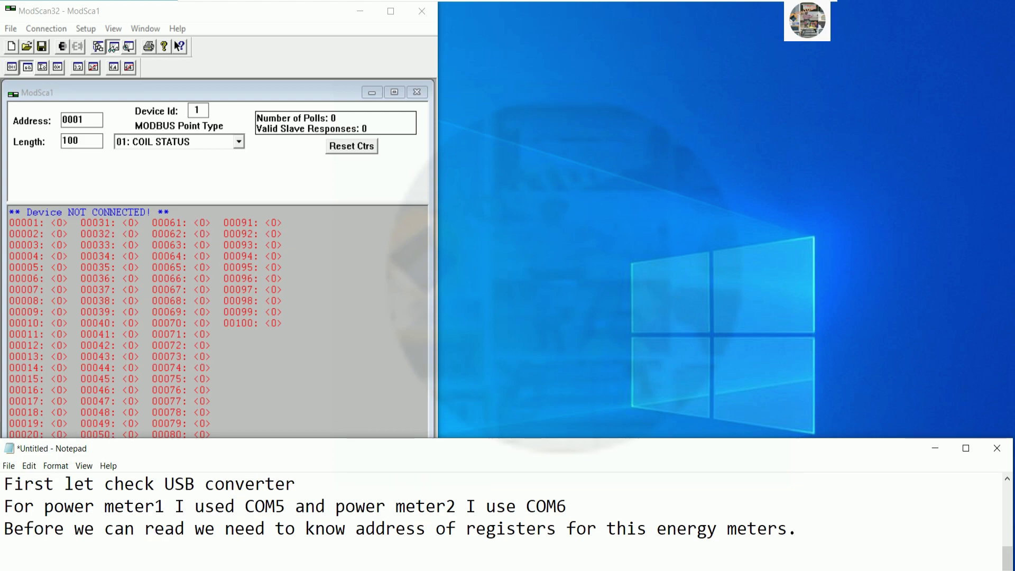
{"action": "key", "text": "BackSpace"}
{"action": "key", "text": "BackSpace"}
{"action": "key", "text": "BackSpace"}
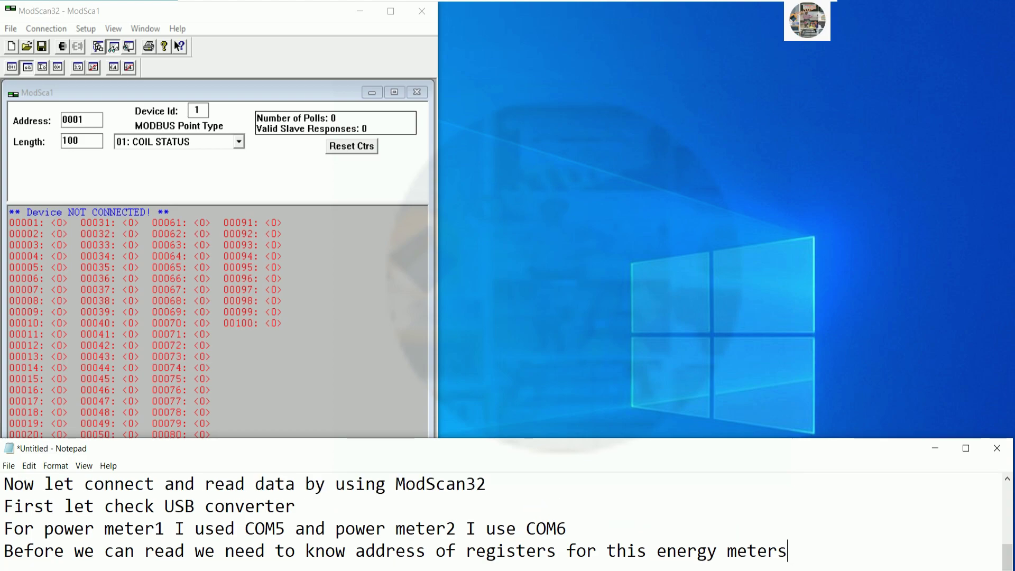
- Add the line "Let me open manual instruction" to the notes
{"action": "key", "text": "Return"}
{"action": "type", "text": "Let me open manual"}
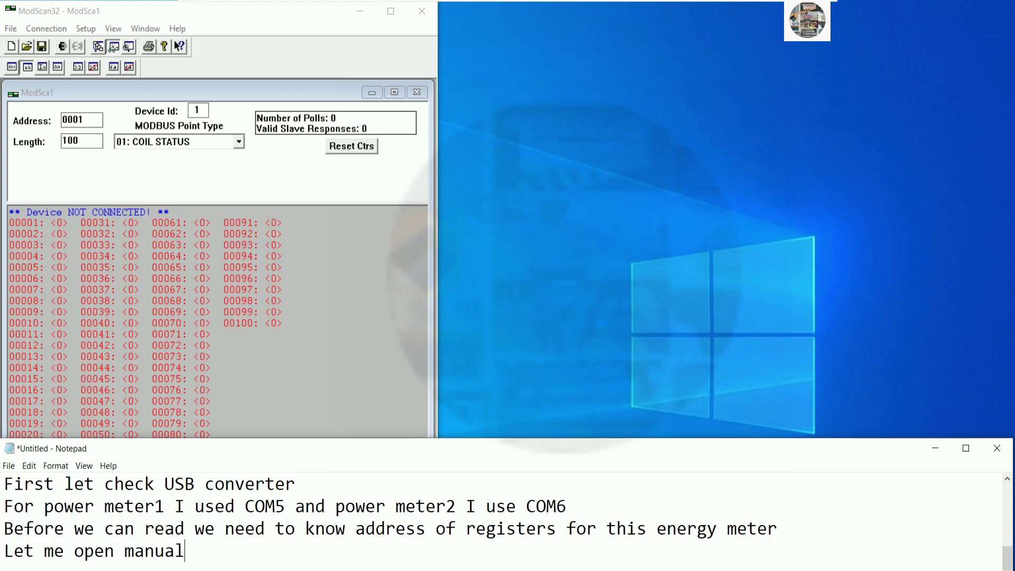
{"action": "type", "text": " instruction"}
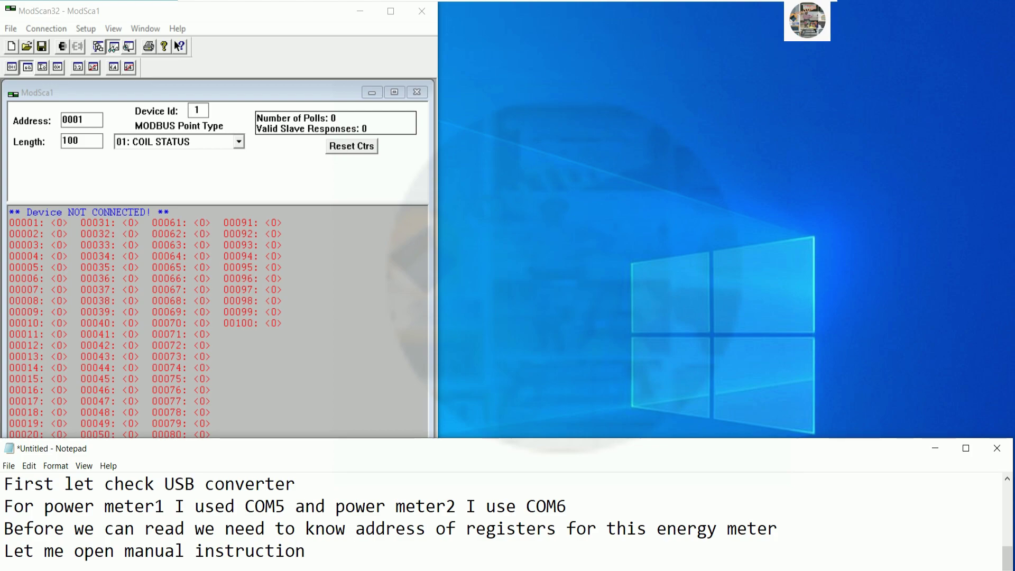
- Switch to the MDM 3100.pdf manual and look up the L1 phase Voltage entry in the instant value register table
{"action": "left_click", "coordinate": [935, 448]}
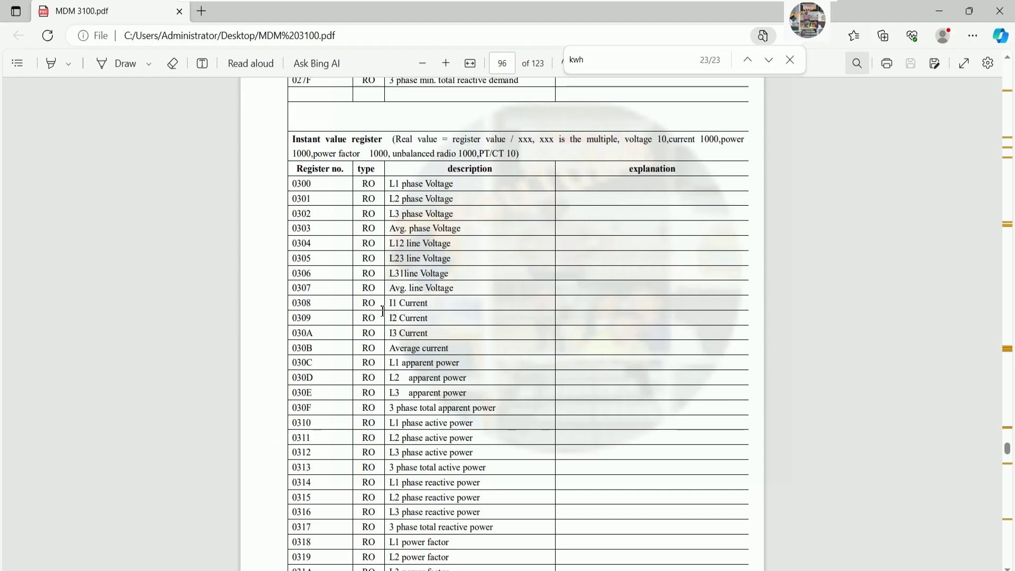
{"action": "left_click_drag", "start_coordinate": [311, 185], "coordinate": [290, 185]}
{"action": "left_click_drag", "start_coordinate": [445, 186], "coordinate": [461, 185]}
- Back in Notepad, add the line "For example we would like to read L1 Phase Voltage: register no is: 0300"
{"action": "key", "text": "alt+Tab"}
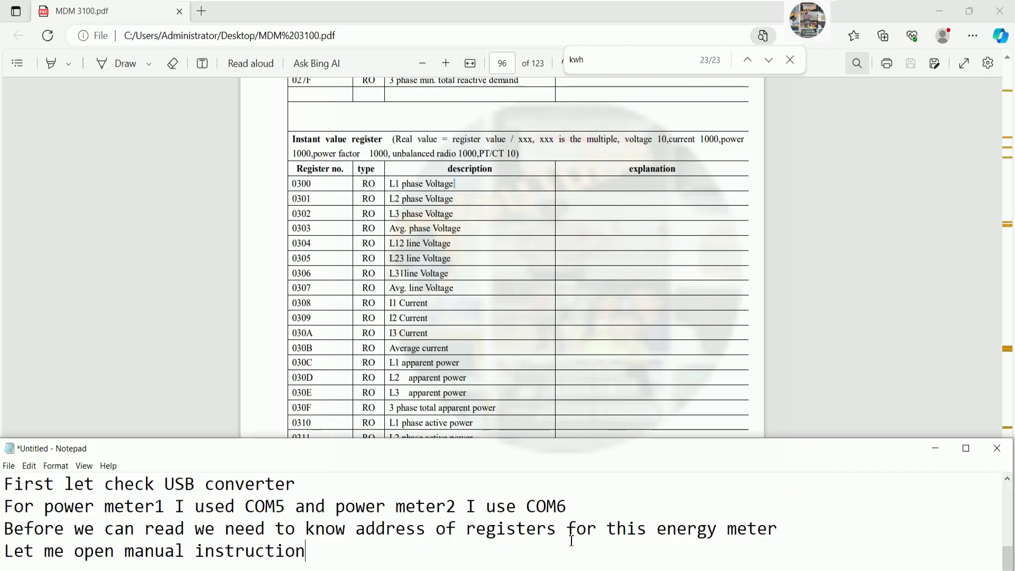
{"action": "key", "text": "Return"}
{"action": "type", "text": "For e"}
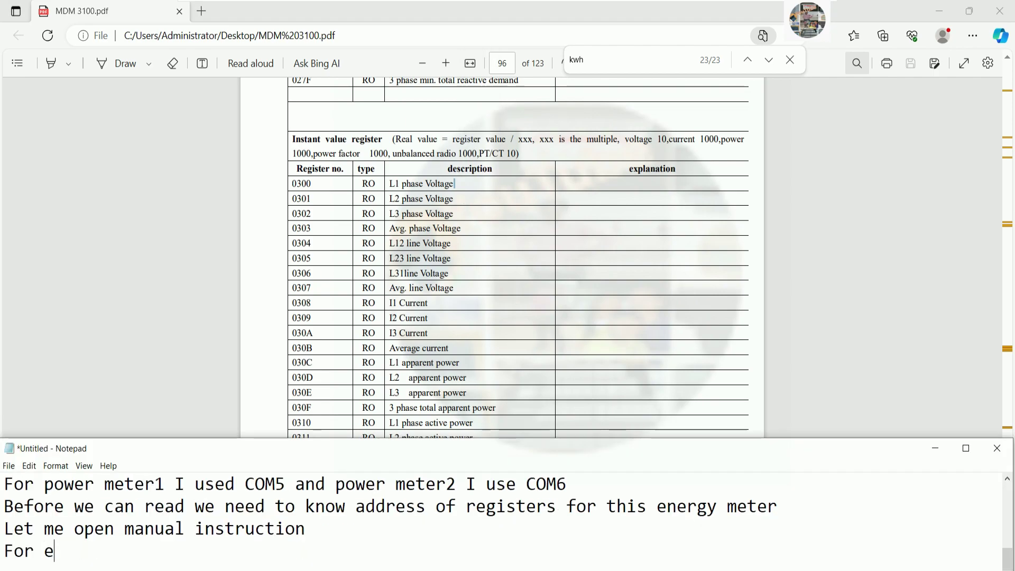
{"action": "type", "text": "xample"}
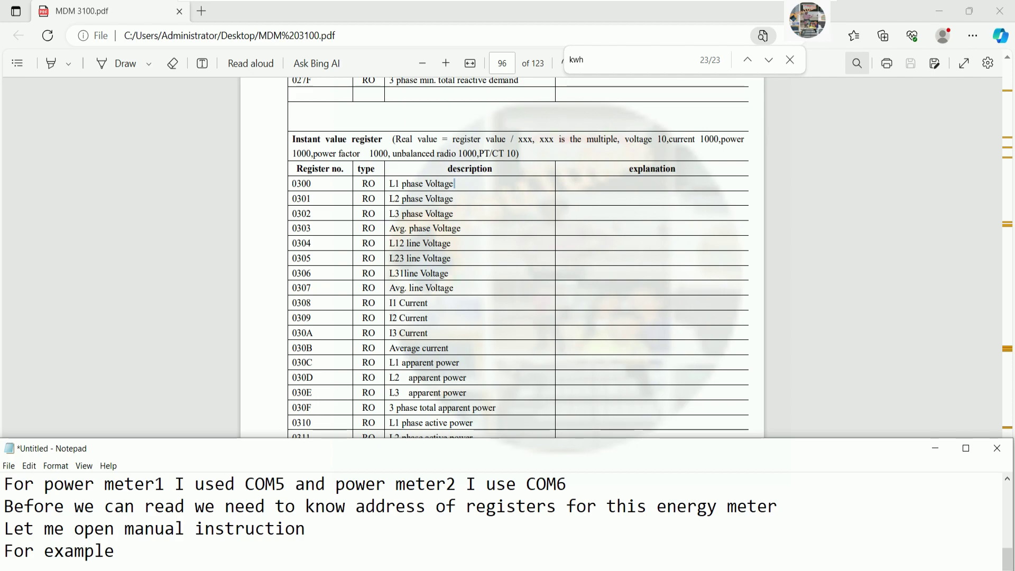
{"action": "type", "text": " we would l"}
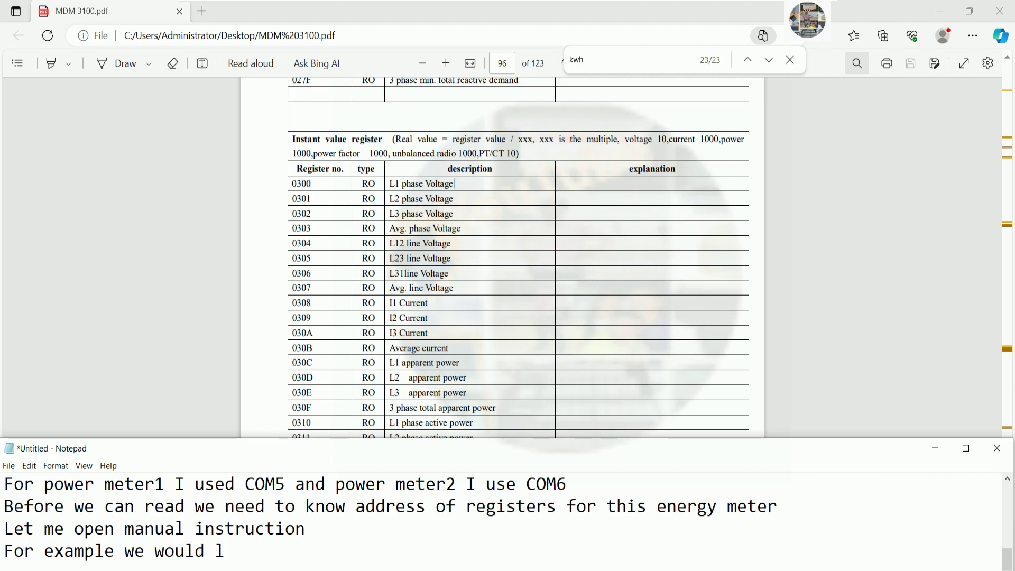
{"action": "type", "text": "ike to read L"}
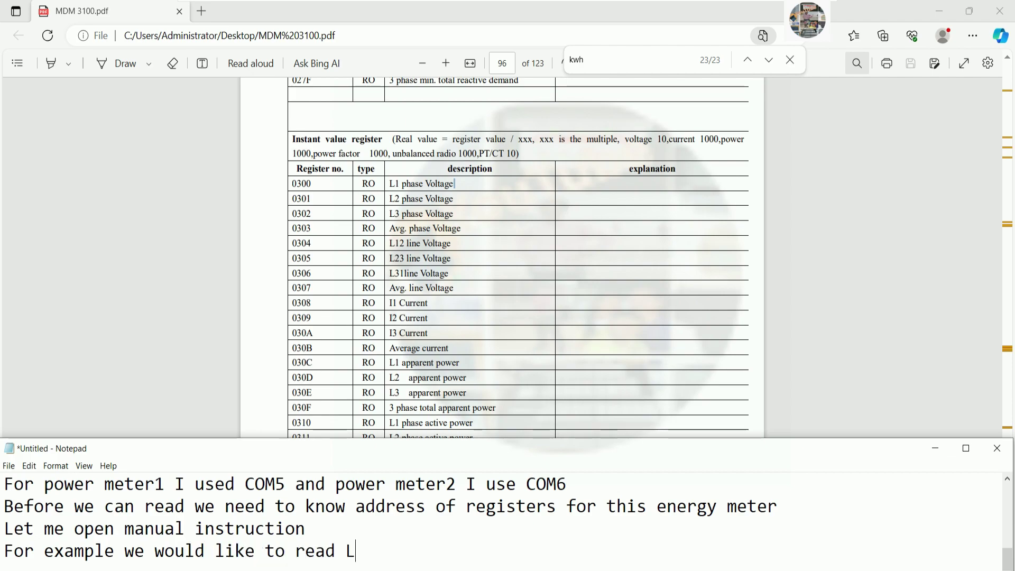
{"action": "type", "text": "1 Phase Voltage:"}
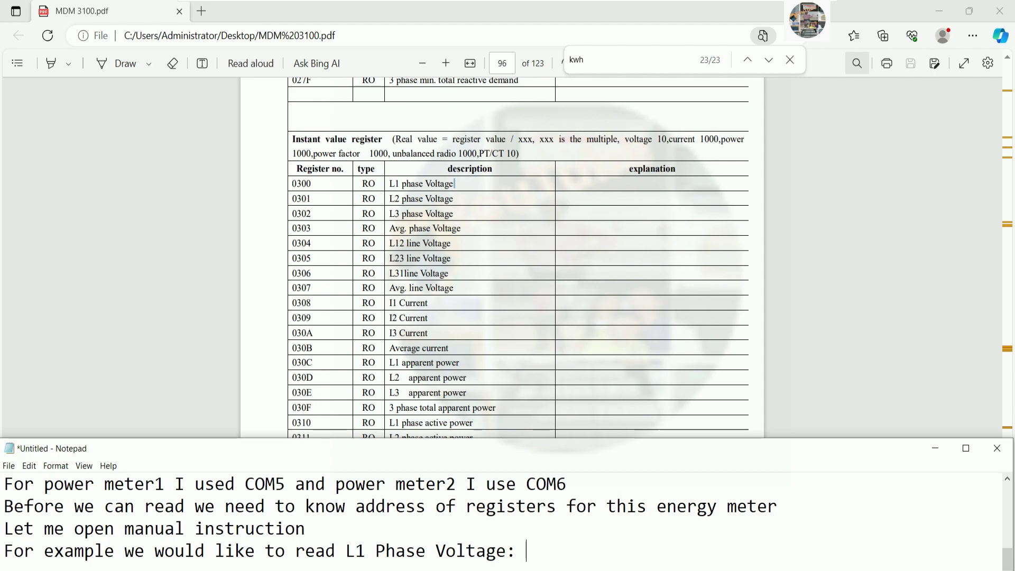
{"action": "type", "text": "register "}
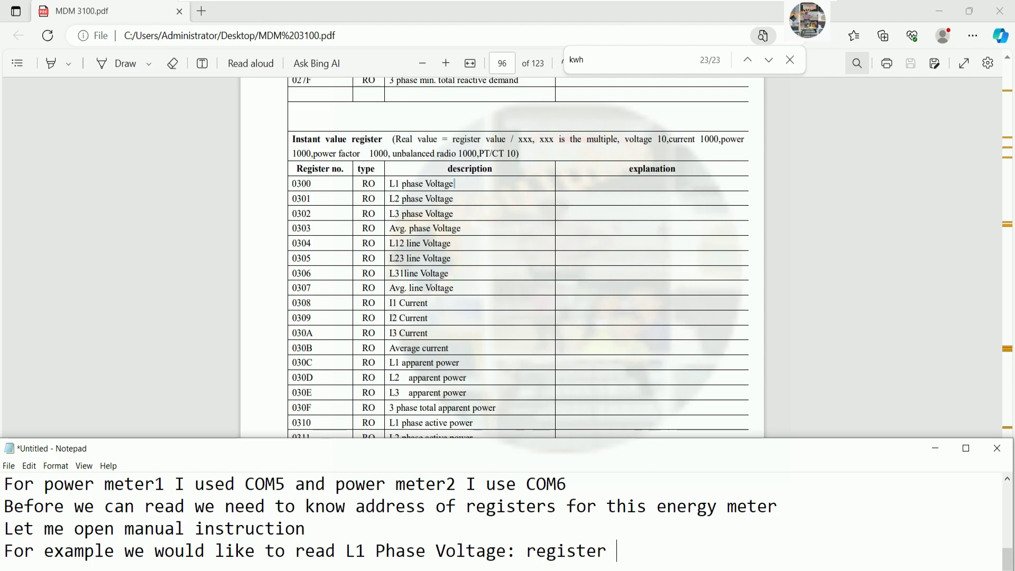
{"action": "type", "text": "n."}
{"action": "key", "text": "BackSpace"}
{"action": "key", "text": "BackSpace"}
{"action": "type", "text": "o is: "}
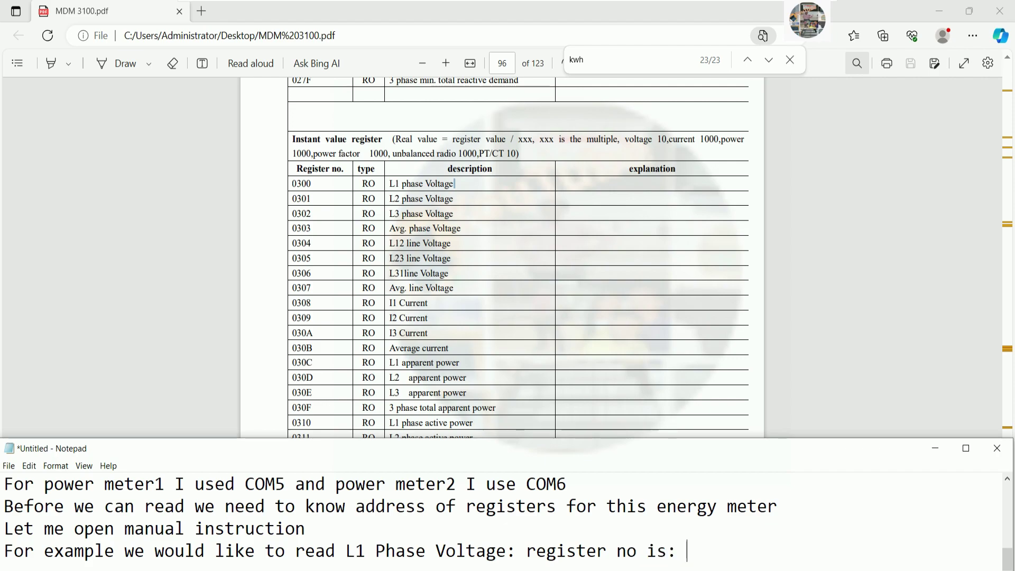
{"action": "type", "text": "0300"}
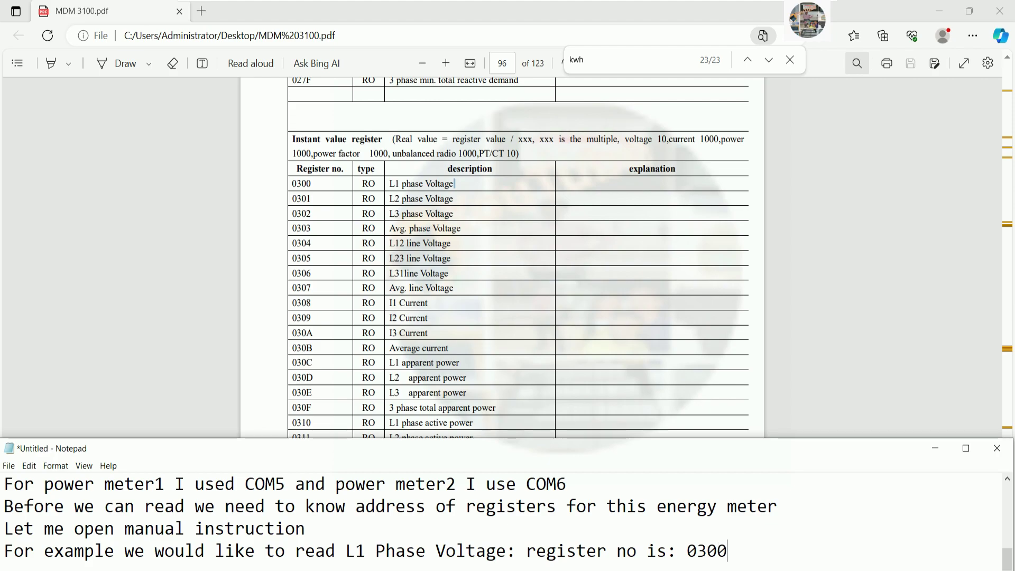
- Highlight register number 0300 in the manual's table and append "the data type is HEX" to the L1 Phase Voltage note
{"action": "left_click_drag", "start_coordinate": [314, 184], "coordinate": [290, 185]}
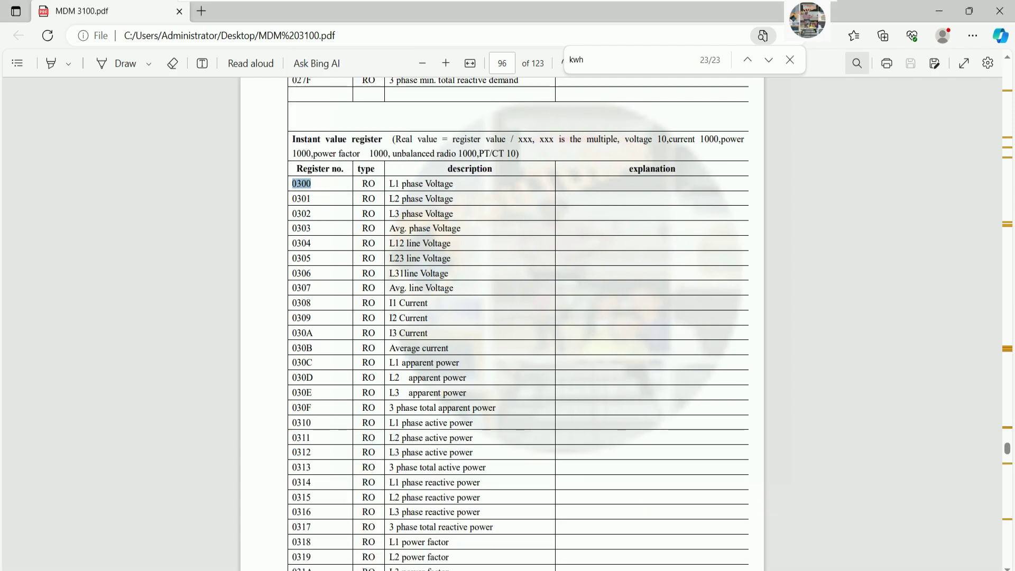
{"action": "key", "text": "alt+Tab"}
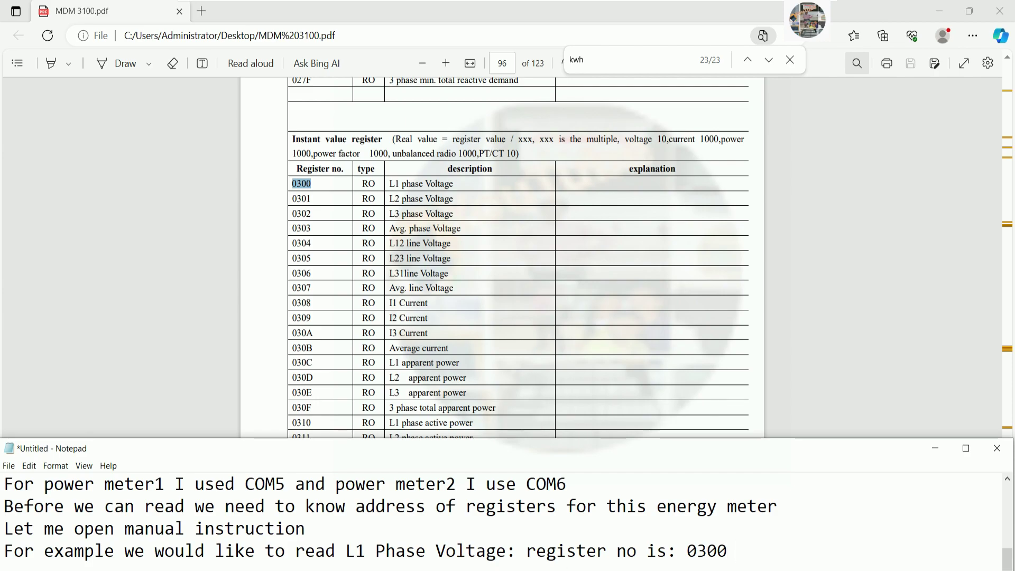
{"action": "type", "text": "the datay"}
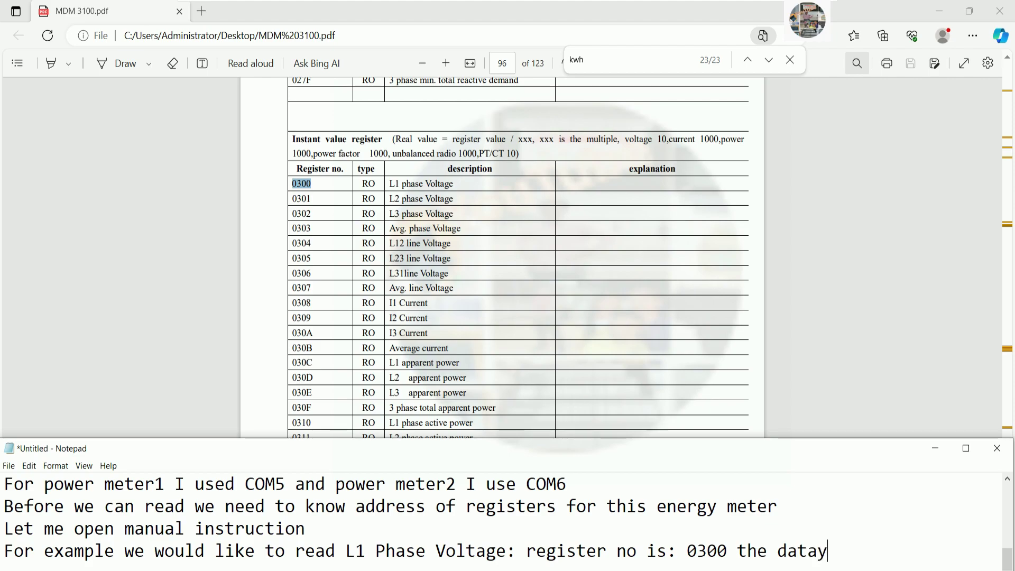
{"action": "key", "text": "BackSpace"}
{"action": "type", "text": "type is"}
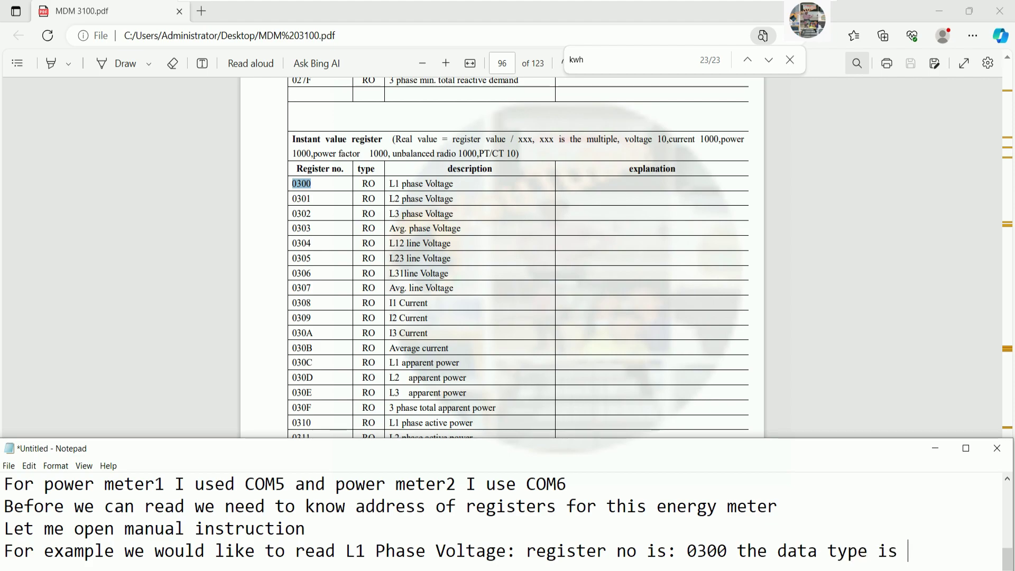
{"action": "type", "text": " HEX"}
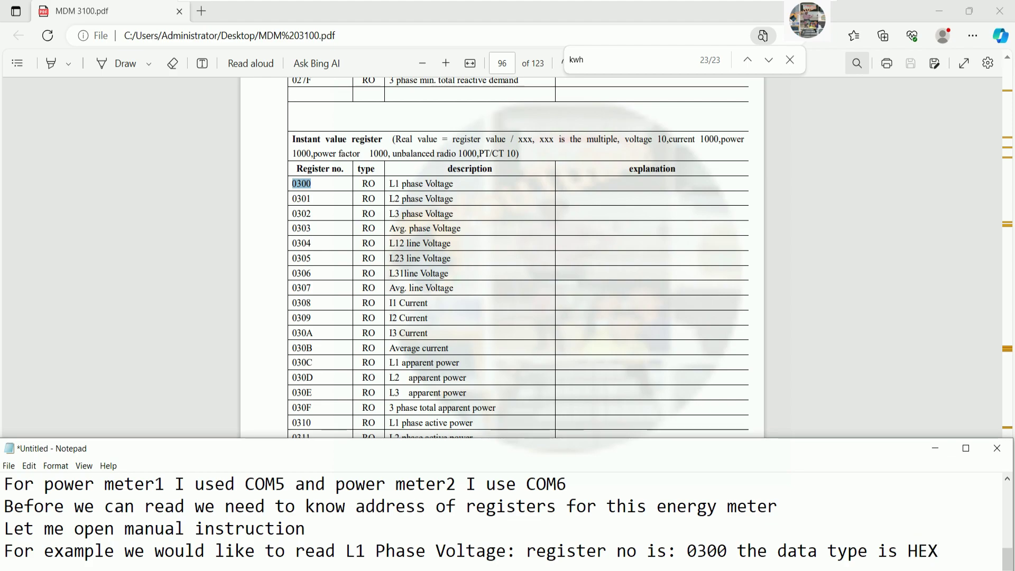
- Add the line "So we need to convert to DEC +1" to the notes
{"action": "key", "text": "Return"}
{"action": "type", "text": "So we need to "}
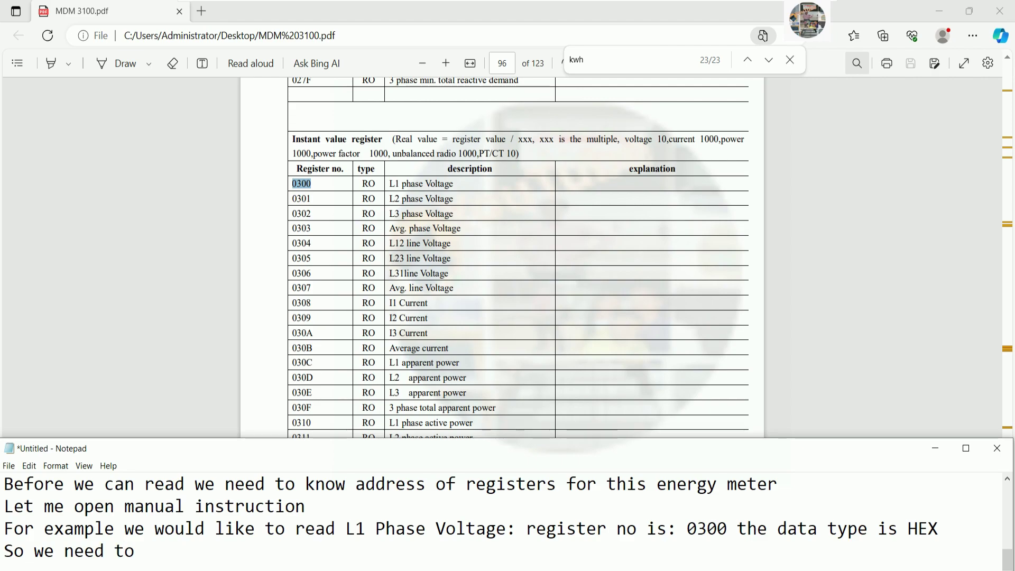
{"action": "type", "text": "convet"}
{"action": "type", "text": "te to"}
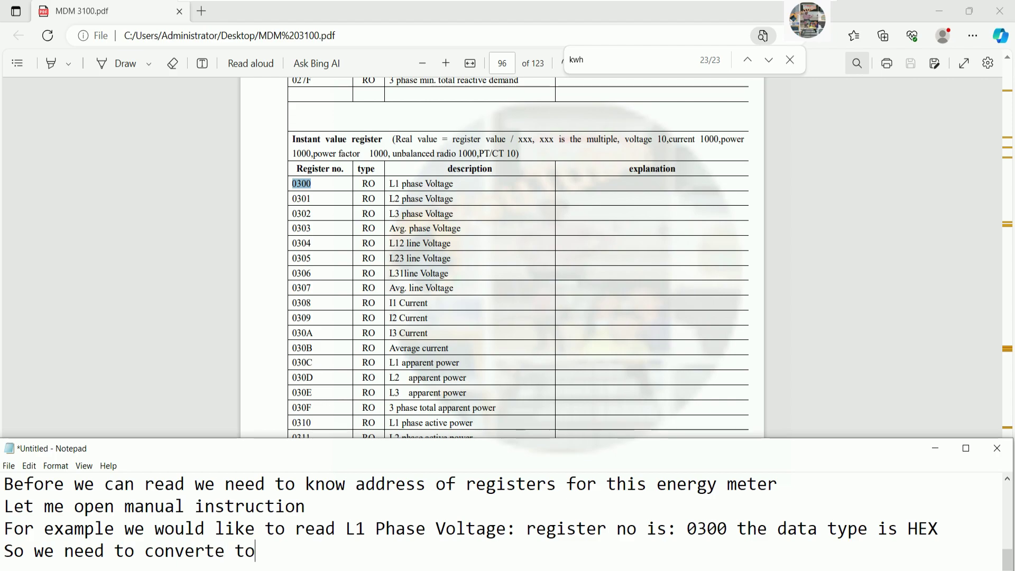
{"action": "key", "text": "BackSpace"}
{"action": "key", "text": "BackSpace"}
{"action": "key", "text": "BackSpace"}
{"action": "key", "text": "BackSpace"}
{"action": "type", "text": "to DEC"}
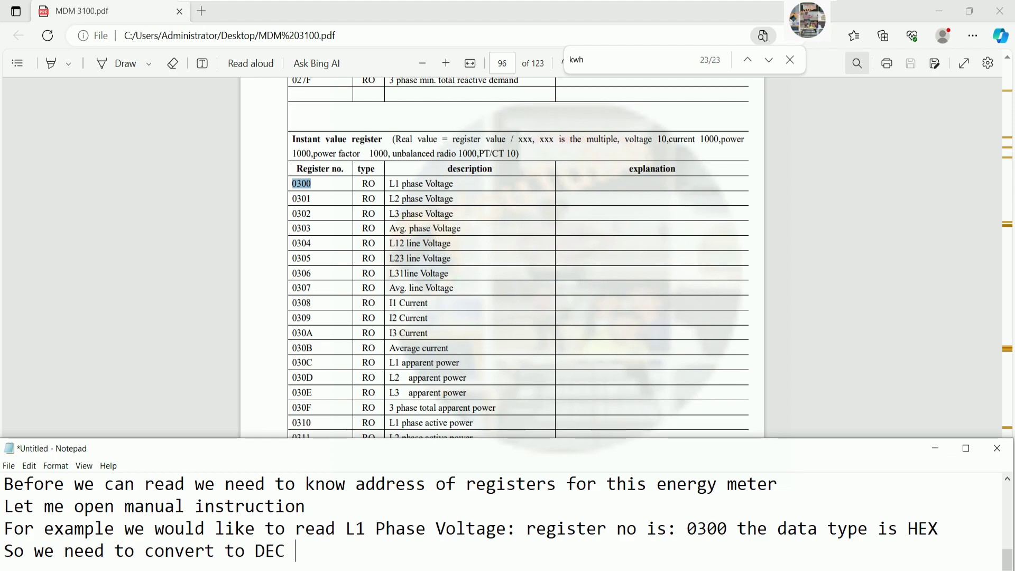
{"action": "type", "text": " +1"}
- Start a new note line with "Let me show" and minimize Notepad to reveal the manual
{"action": "key", "text": "Return"}
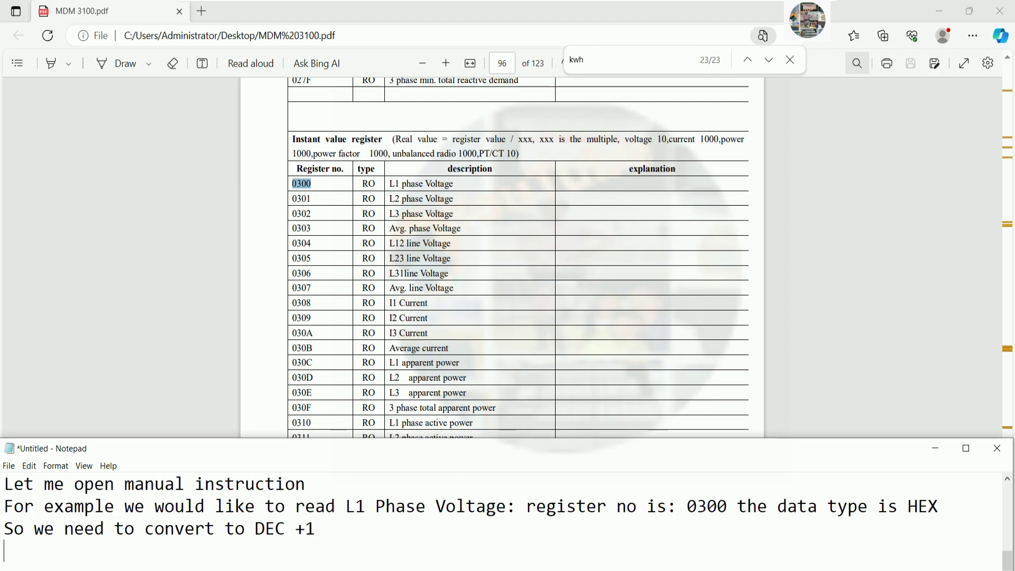
{"action": "type", "text": "Let me show"}
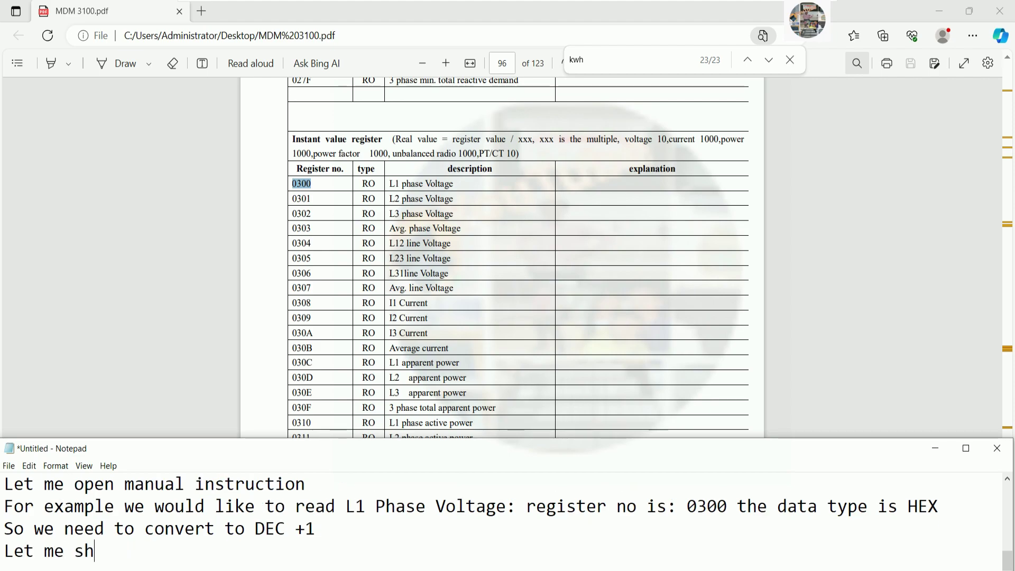
{"action": "left_click", "coordinate": [934, 448]}
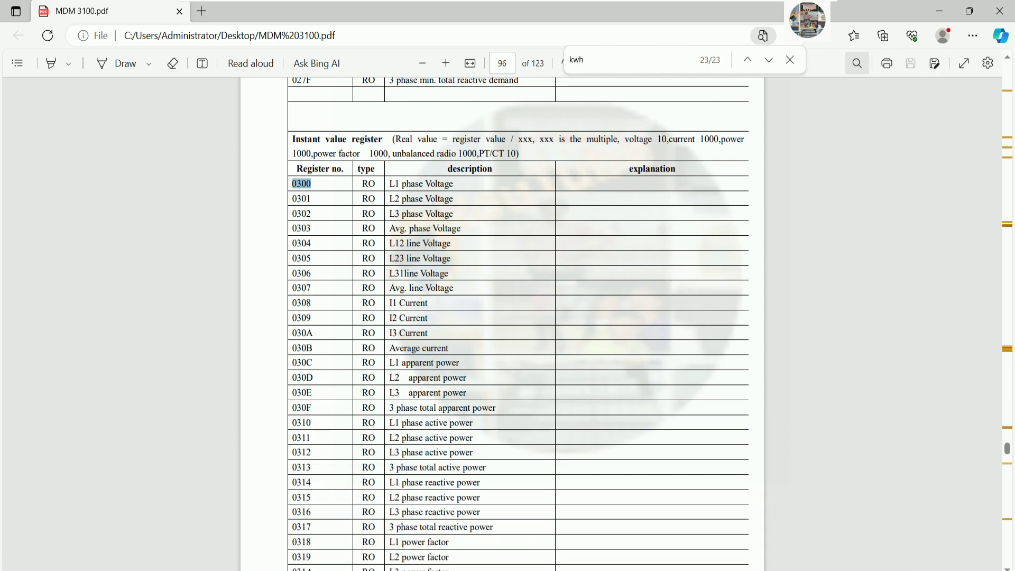
- Open Calculator, place it beside the manual's register table and set its Programmer input to HEX
{"action": "key", "text": "super"}
{"action": "type", "text": "ca"}
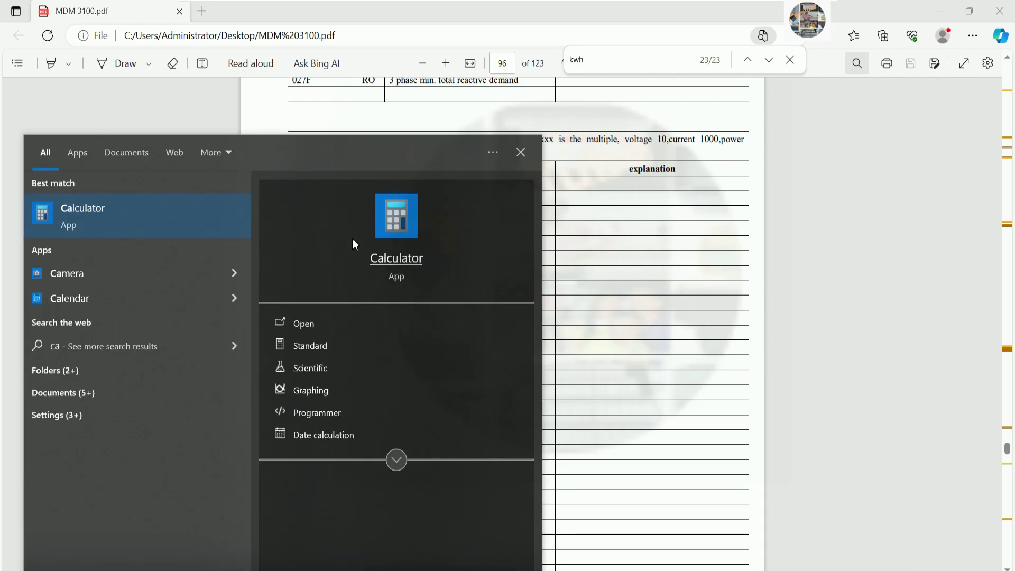
{"action": "left_click", "coordinate": [408, 230]}
{"action": "left_click_drag", "start_coordinate": [743, 68], "coordinate": [822, 89]}
{"action": "left_click", "coordinate": [746, 182]}
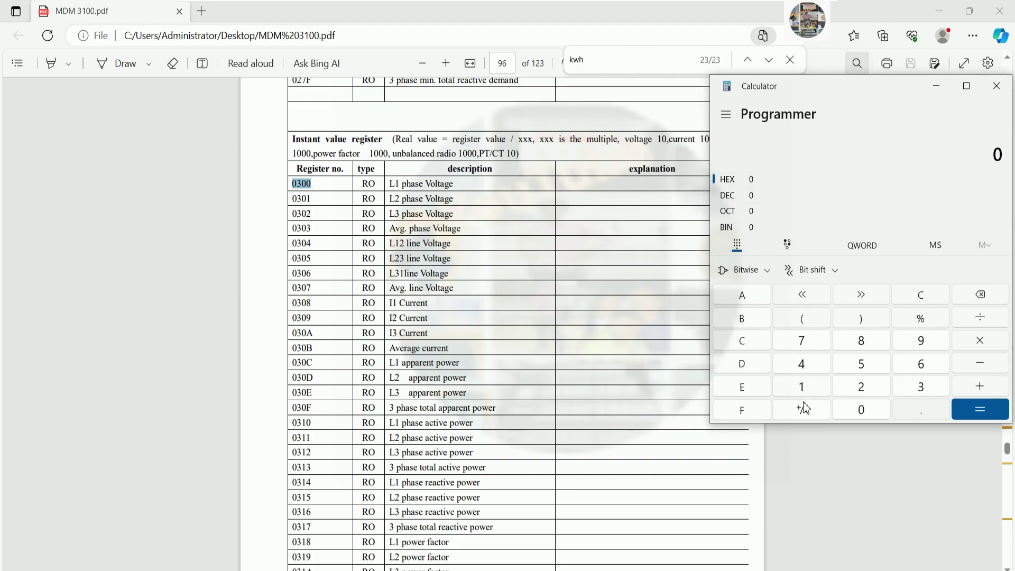
- Enter the hexadecimal register number 300 in Calculator to convert it to decimal
{"action": "left_click", "coordinate": [921, 387]}
{"action": "left_click", "coordinate": [885, 415]}
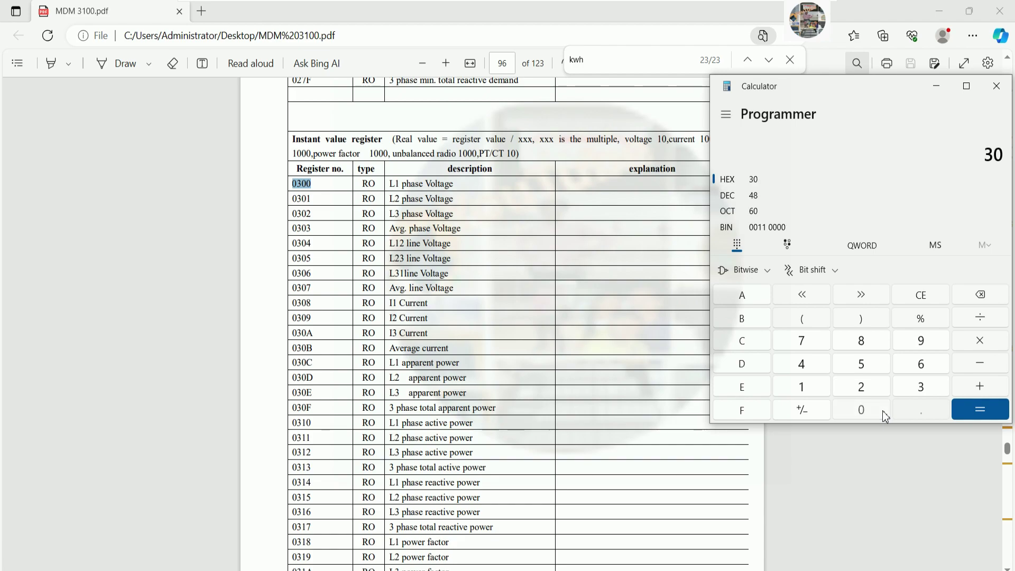
{"action": "left_click", "coordinate": [885, 416]}
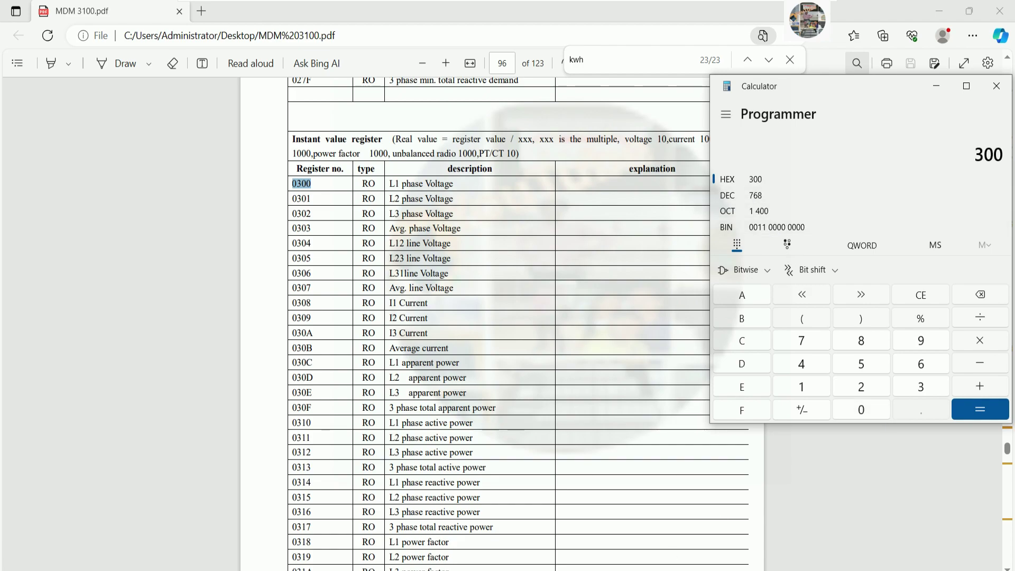
- Return to the Notepad notes and add the line "Soe 0300(Hex)=768(DEC)+1=769"
{"action": "key", "text": "alt+Tab"}
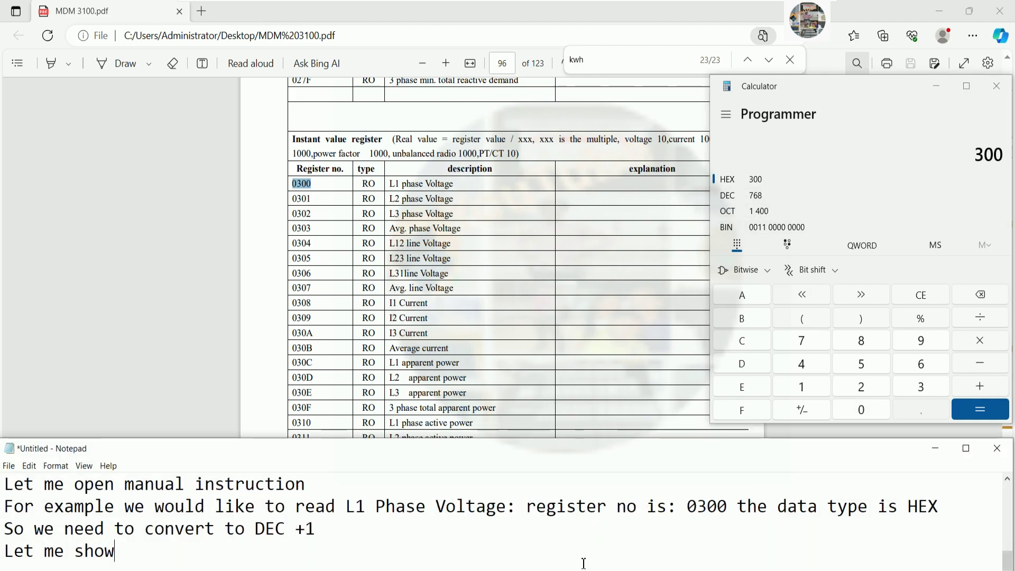
{"action": "key", "text": "Return"}
{"action": "type", "text": "Soe "}
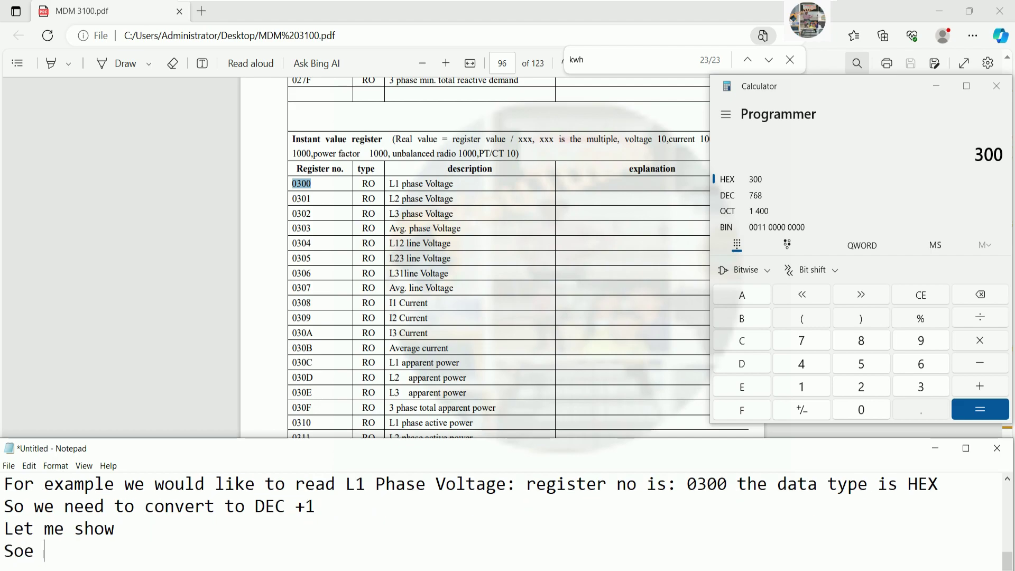
{"action": "type", "text": "0300("}
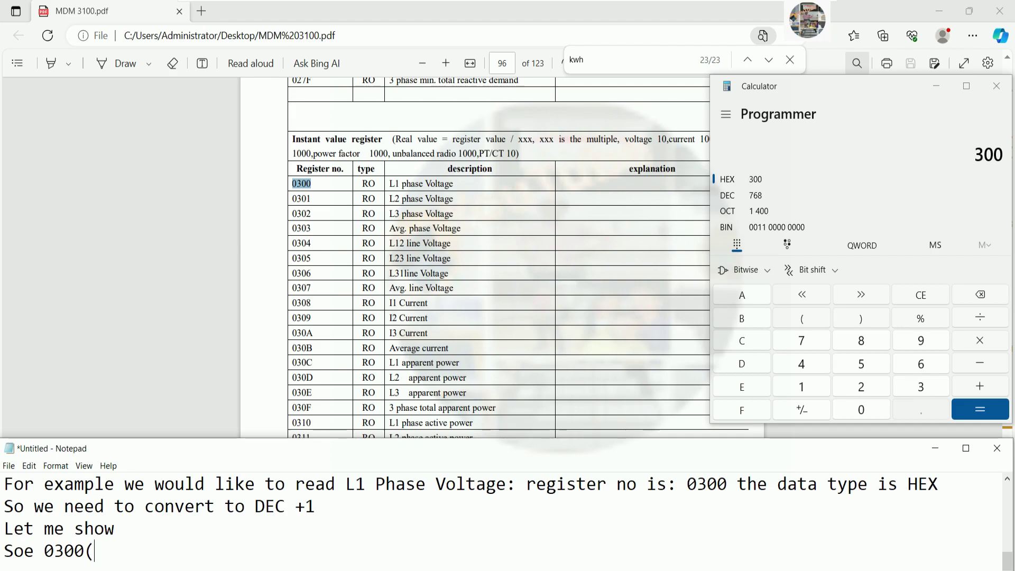
{"action": "type", "text": "Hex)=7"}
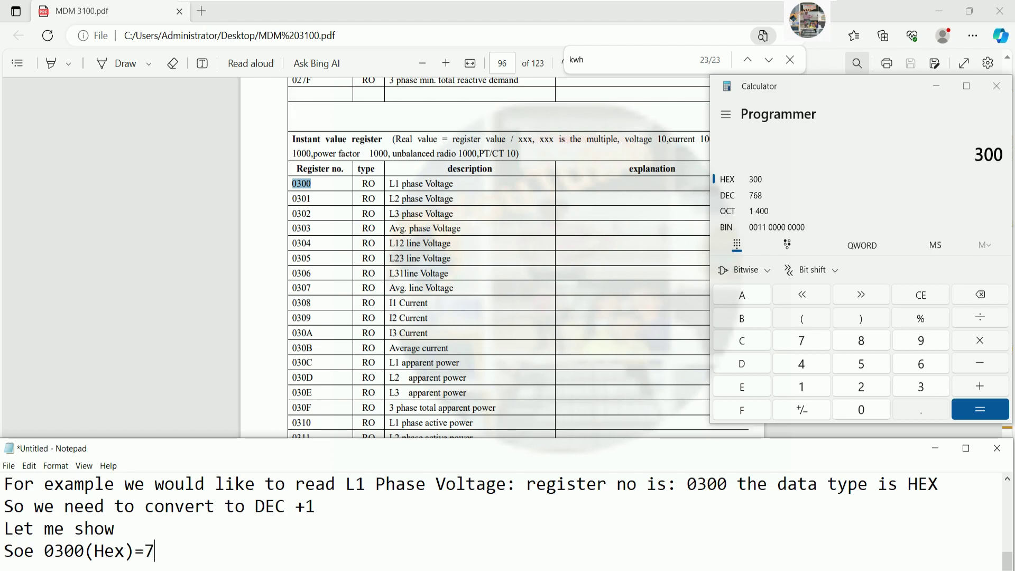
{"action": "type", "text": "68(Dec)"}
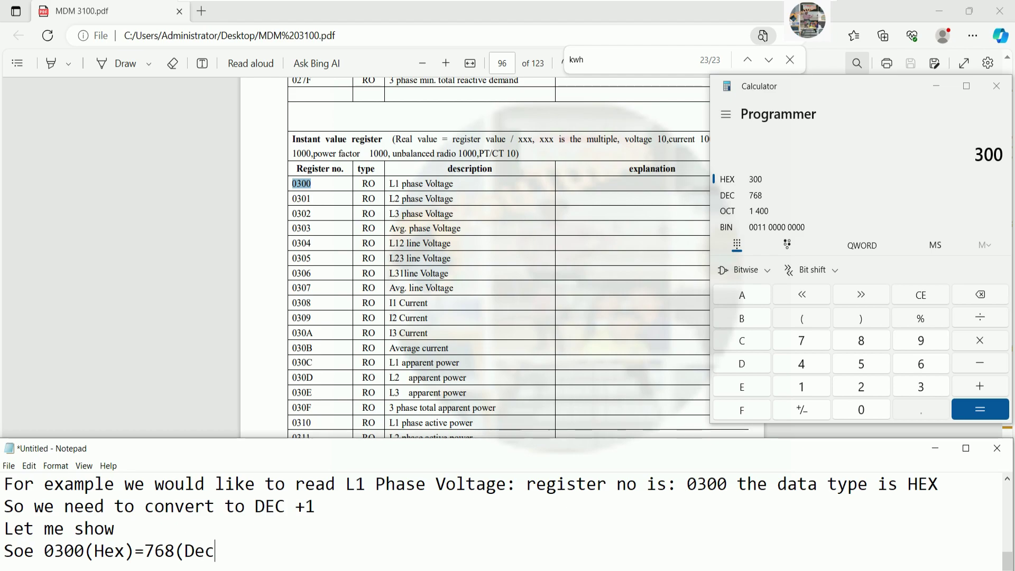
{"action": "key", "text": "BackSpace"}
{"action": "key", "text": "BackSpace"}
{"action": "key", "text": "BackSpace"}
{"action": "type", "text": "EC)+1"}
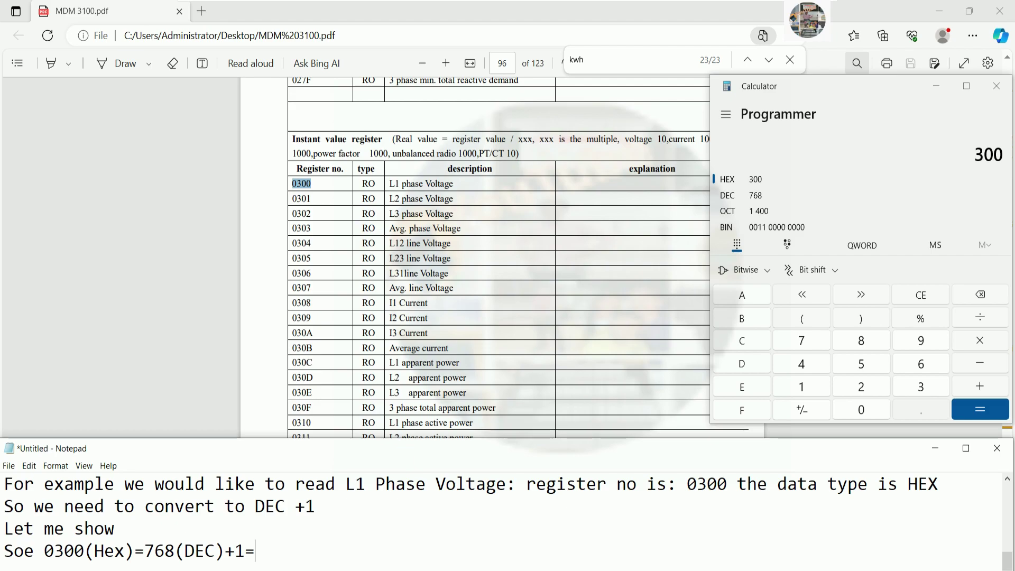
{"action": "type", "text": "=769"}
- Minimize Notepad and change the hexadecimal value in Calculator to 301 to convert the L2 phase voltage register
{"action": "left_click", "coordinate": [934, 448]}
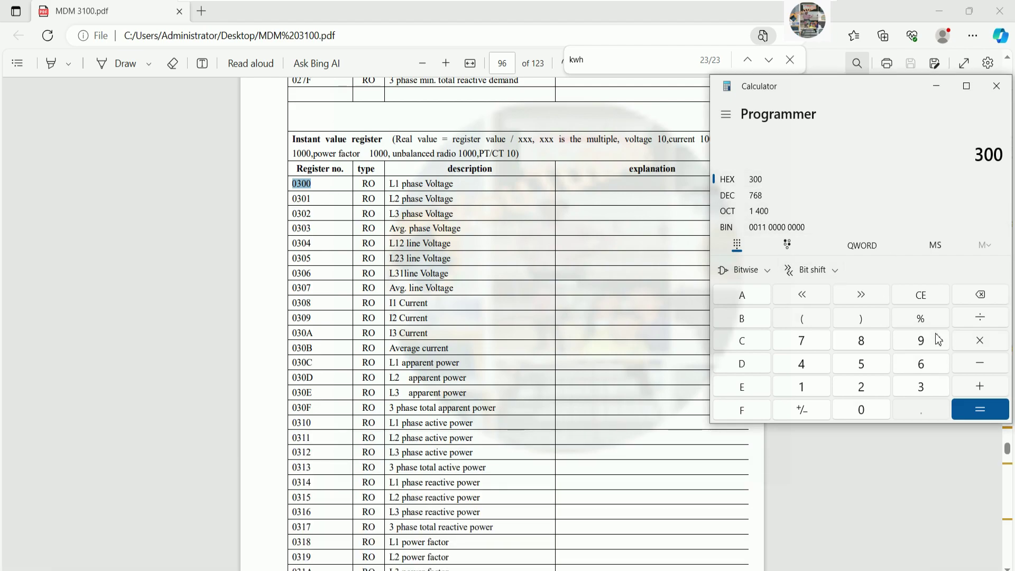
{"action": "left_click", "coordinate": [979, 300]}
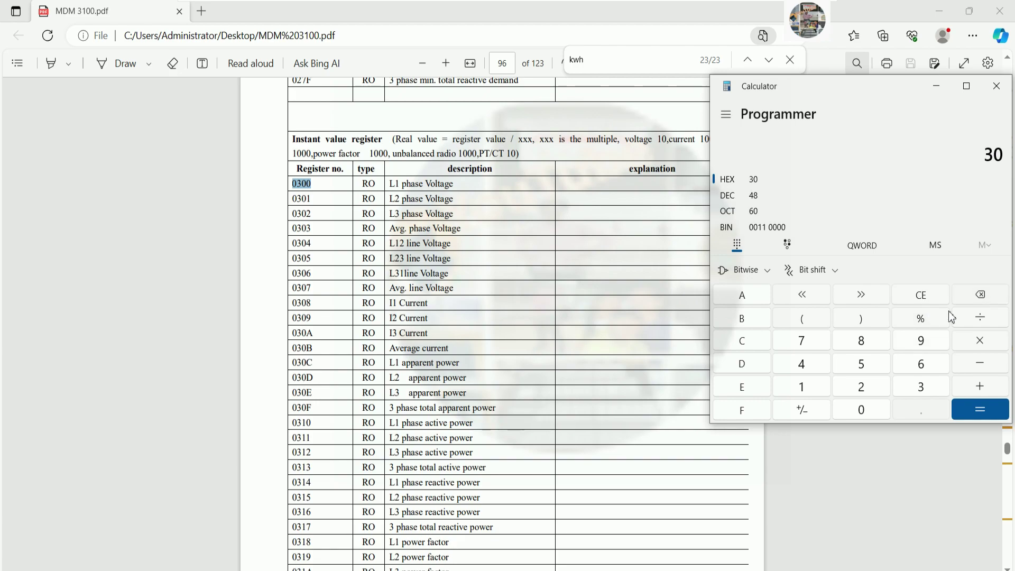
{"action": "left_click", "coordinate": [813, 389]}
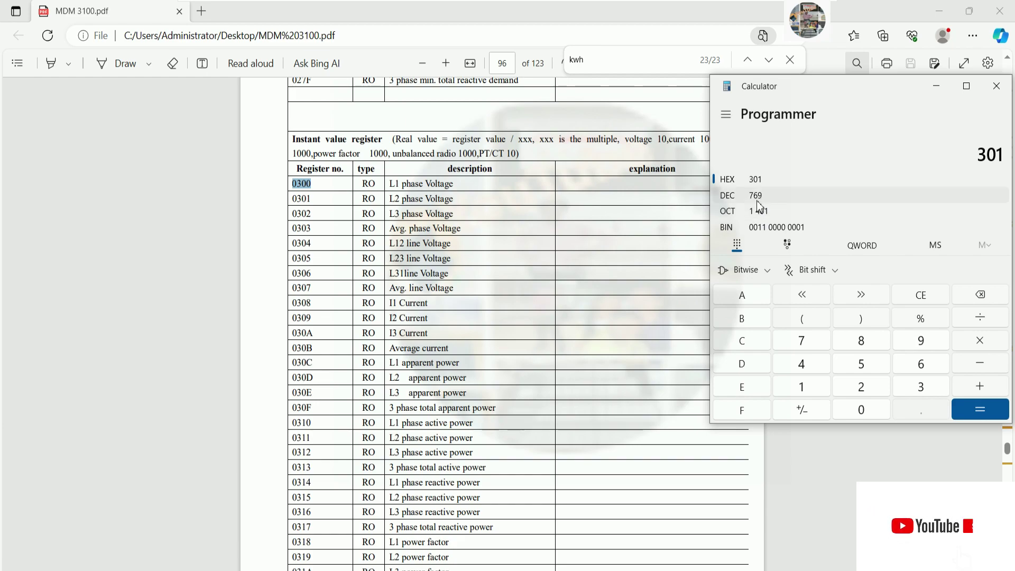
- Switch back to Notepad, start a new line and correct "Soe" to "So" in the 0300 conversion line
{"action": "key", "text": "alt+Tab"}
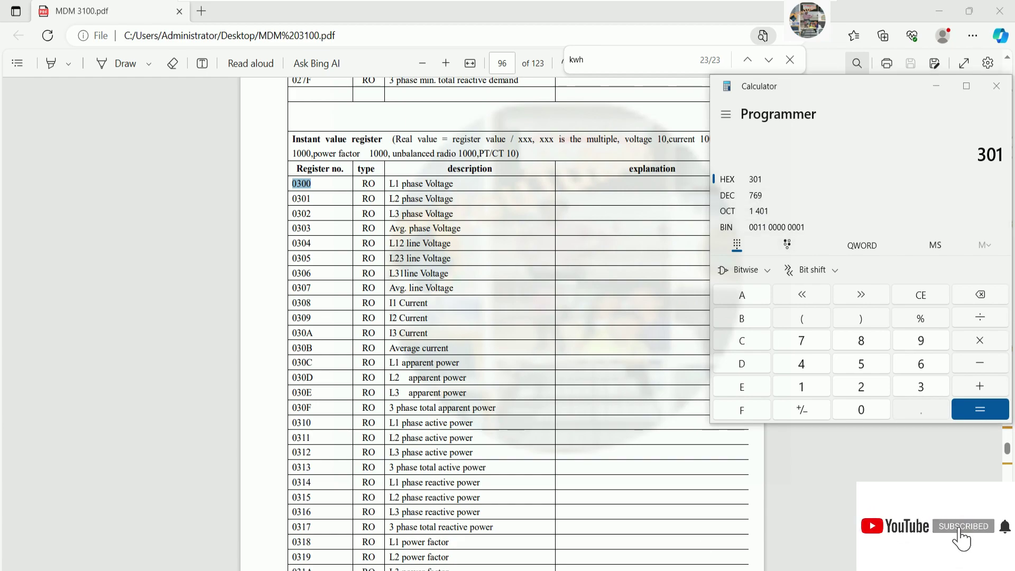
{"action": "key", "text": "Return"}
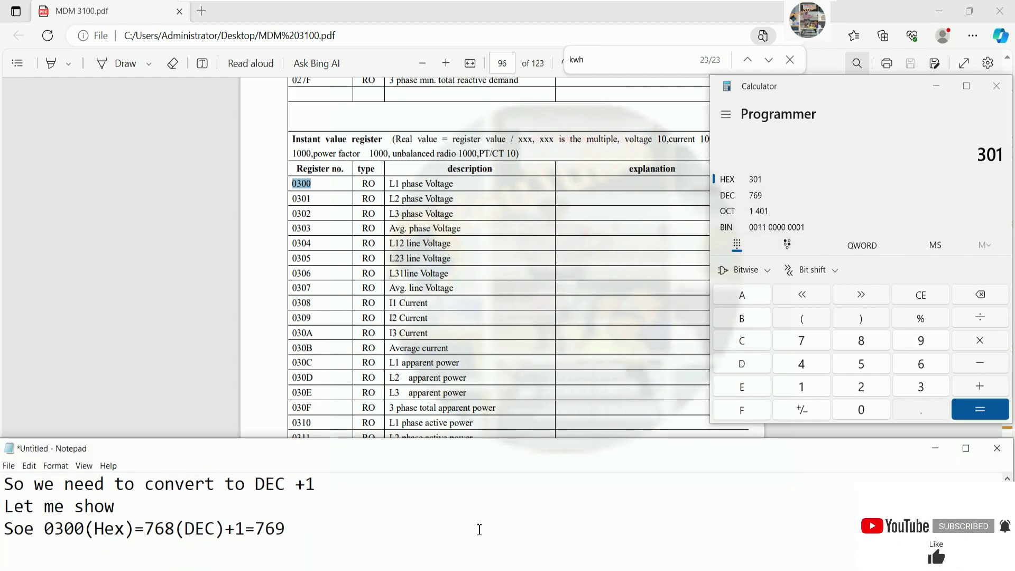
{"action": "left_click", "coordinate": [38, 529]}
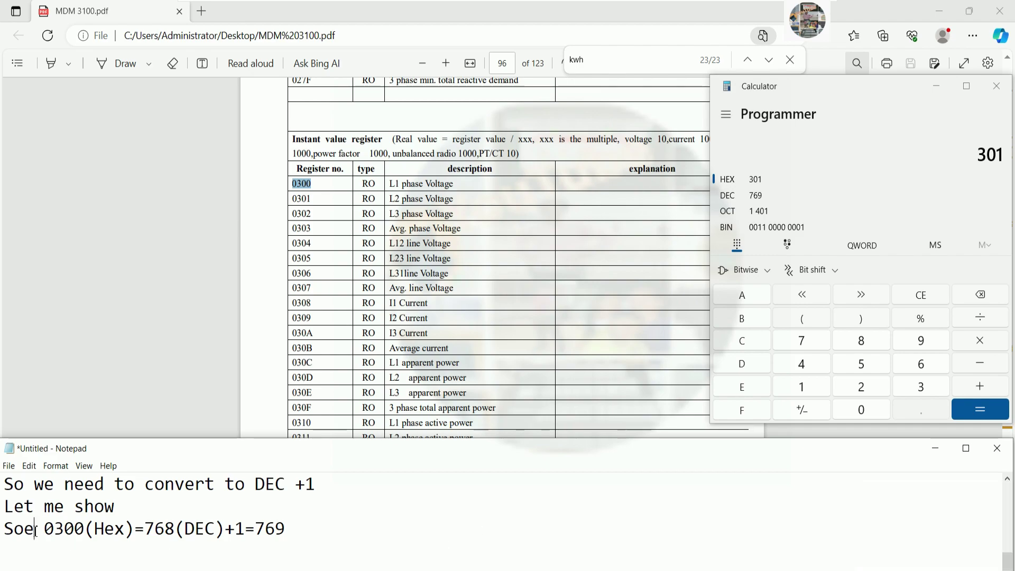
{"action": "key", "text": "BackSpace"}
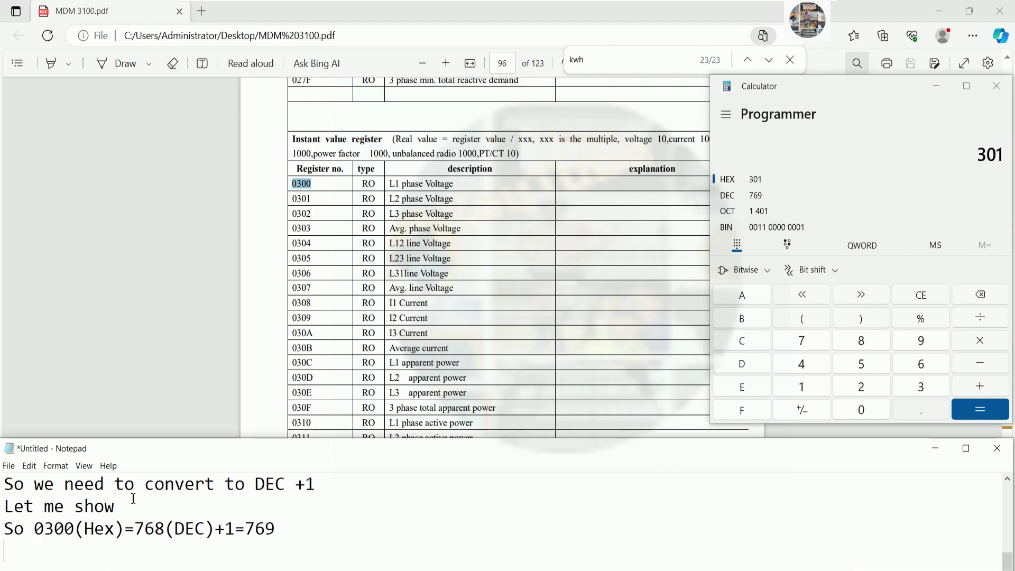
- Add the note "L2 Phase Voltage:" followed by the line "0301(Hex)=769+1=770"
{"action": "type", "text": "L2 Phase "}
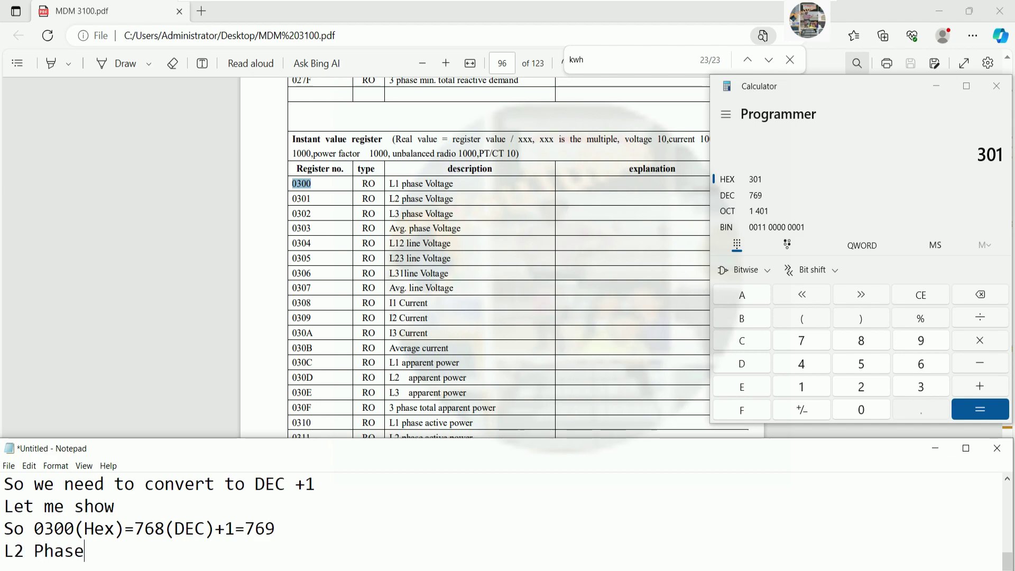
{"action": "type", "text": "Voltage:"}
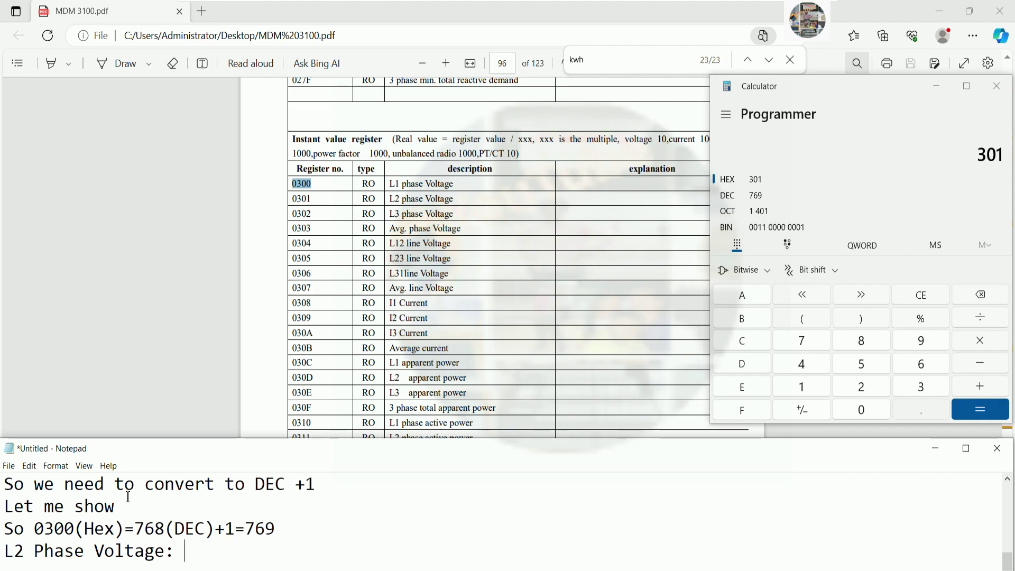
{"action": "key", "text": "Return"}
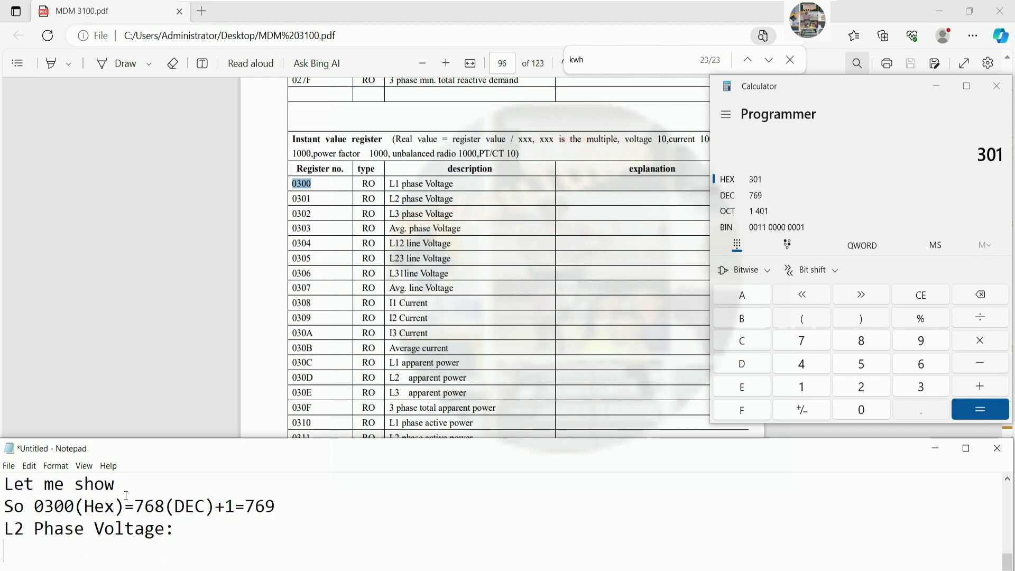
{"action": "type", "text": "0301"}
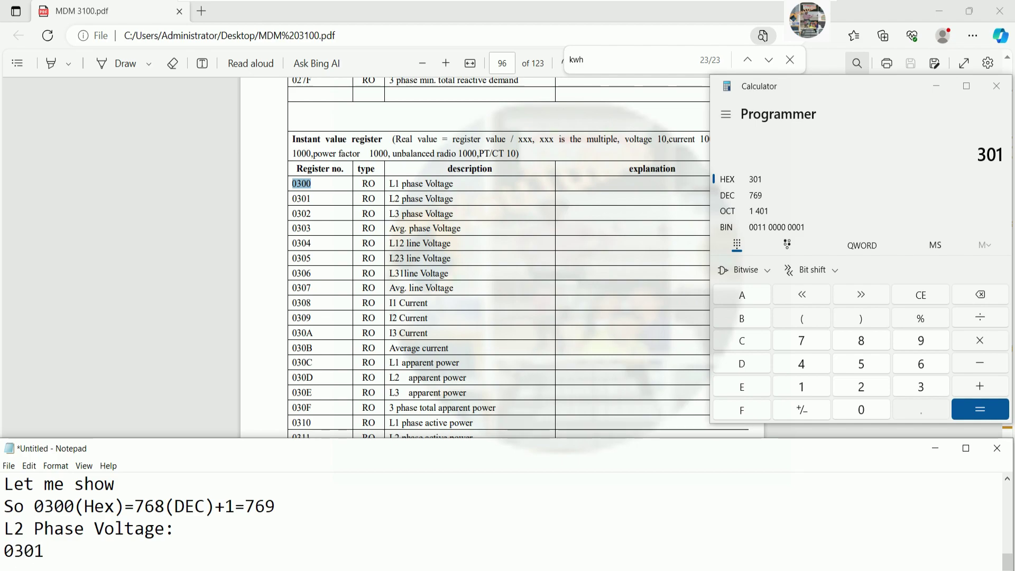
{"action": "type", "text": "(Hex)"}
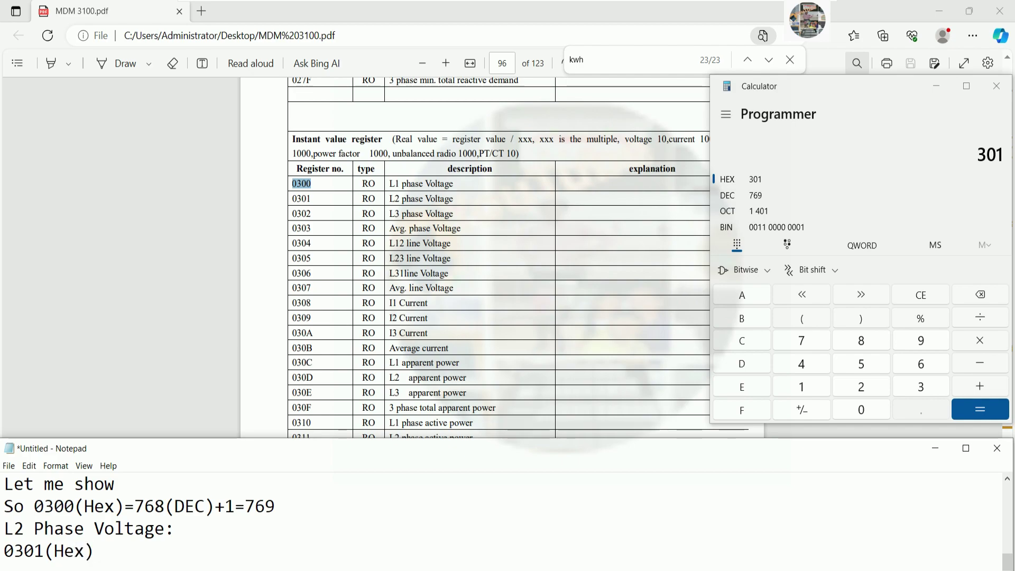
{"action": "type", "text": "=769+1=770"}
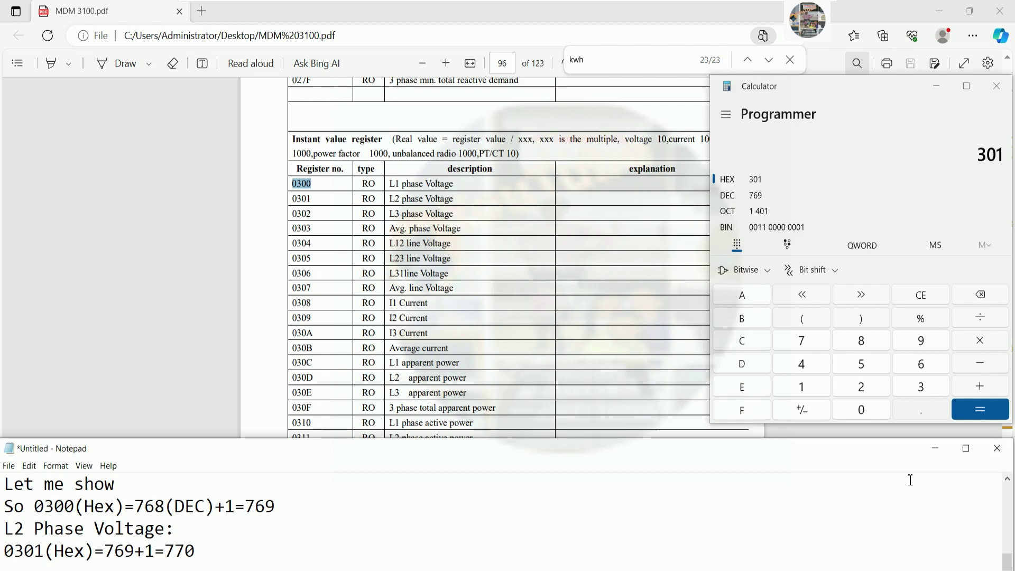
- Minimize Notepad, switch to ModScan32 and set the MODBUS point type to 03: HOLDING REGISTER
{"action": "left_click", "coordinate": [935, 448]}
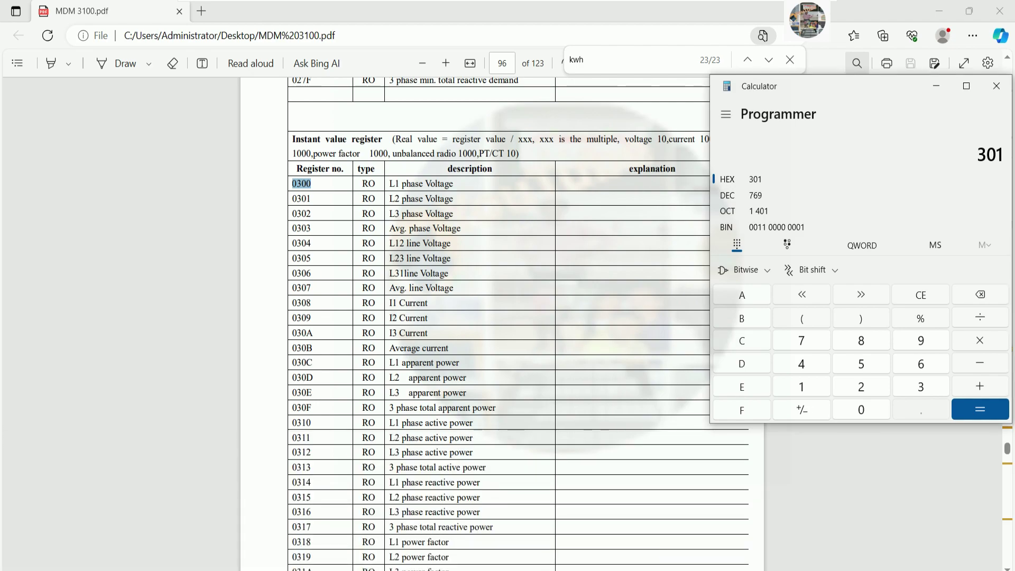
{"action": "key", "text": "alt+Tab"}
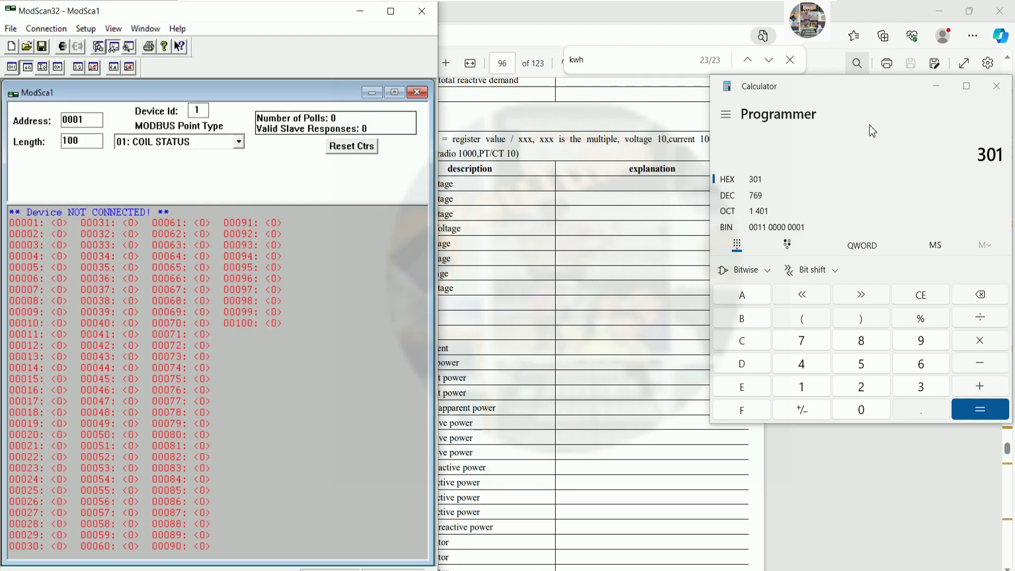
{"action": "left_click", "coordinate": [241, 141]}
{"action": "left_click", "coordinate": [178, 181]}
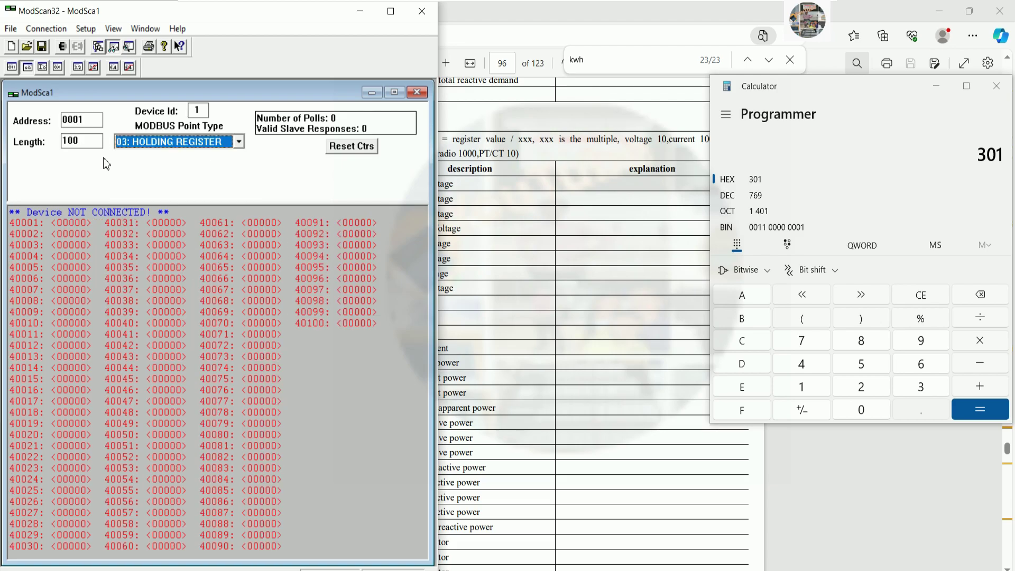
- Set the length of the polled register range to 20
{"action": "double_click", "coordinate": [85, 141]}
{"action": "left_click", "coordinate": [85, 142]}
{"action": "left_click_drag", "start_coordinate": [87, 141], "coordinate": [59, 142]}
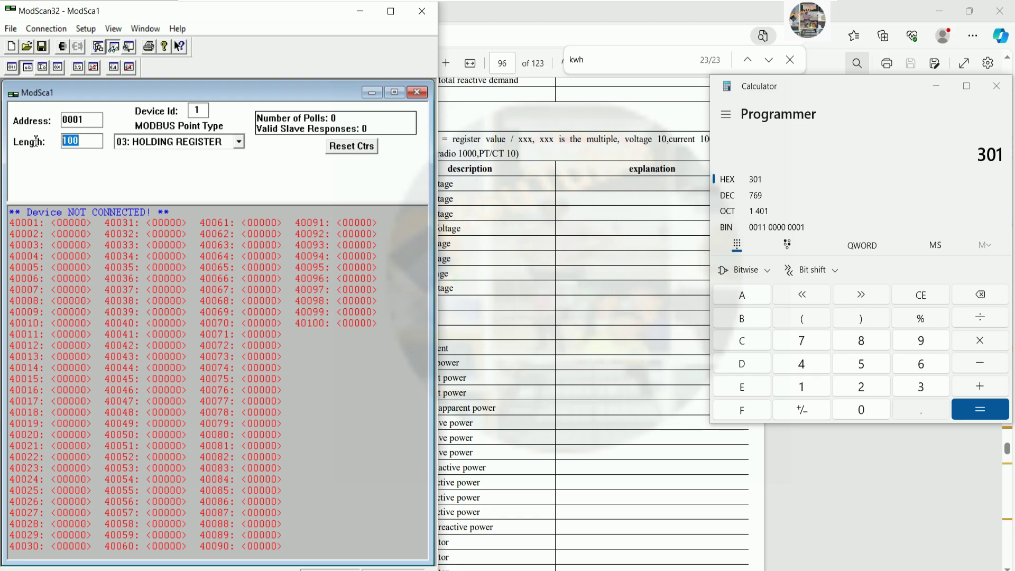
{"action": "type", "text": "1"}
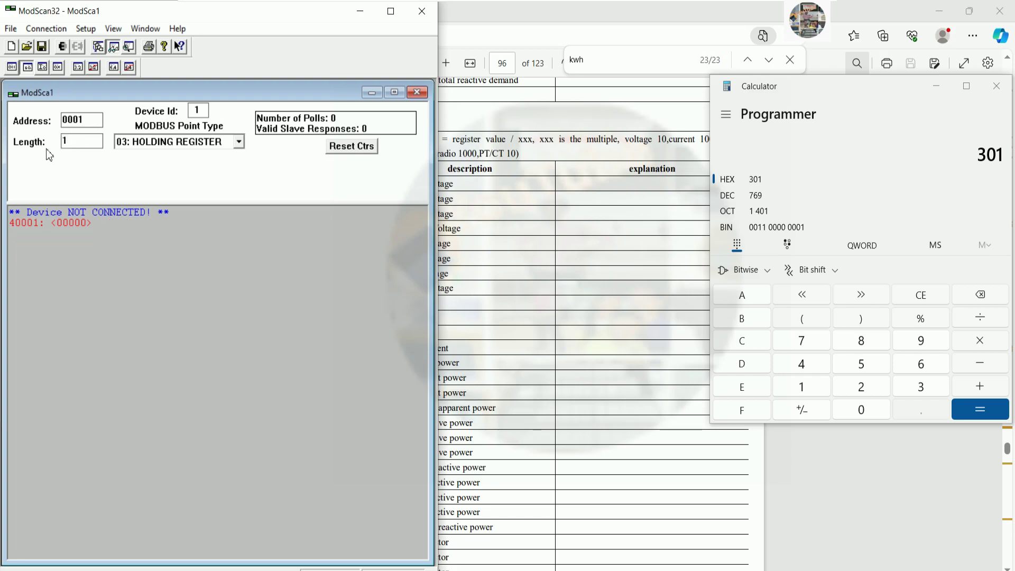
{"action": "key", "text": "BackSpace"}
{"action": "type", "text": "5"}
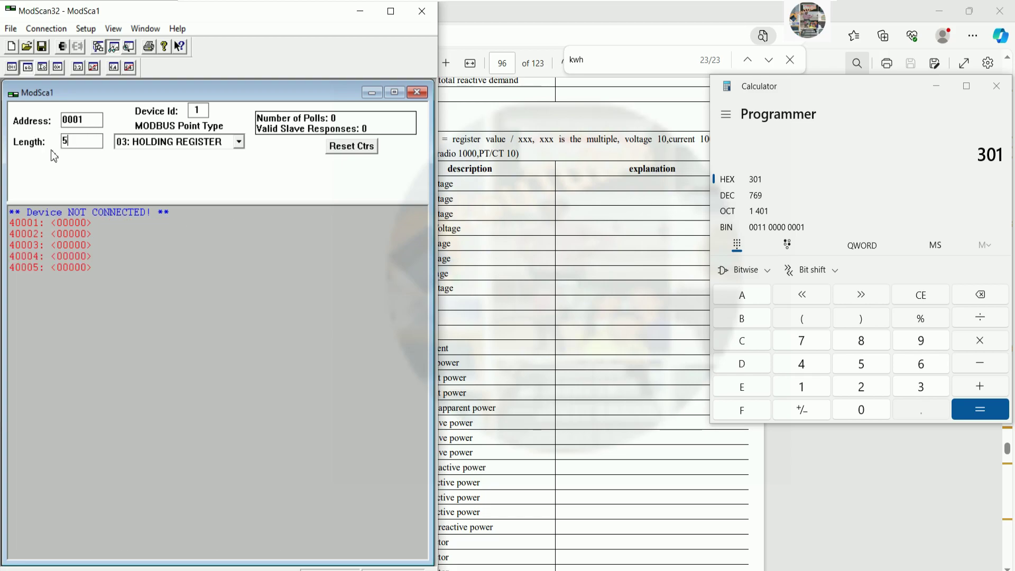
{"action": "key", "text": "BackSpace"}
{"action": "type", "text": "20"}
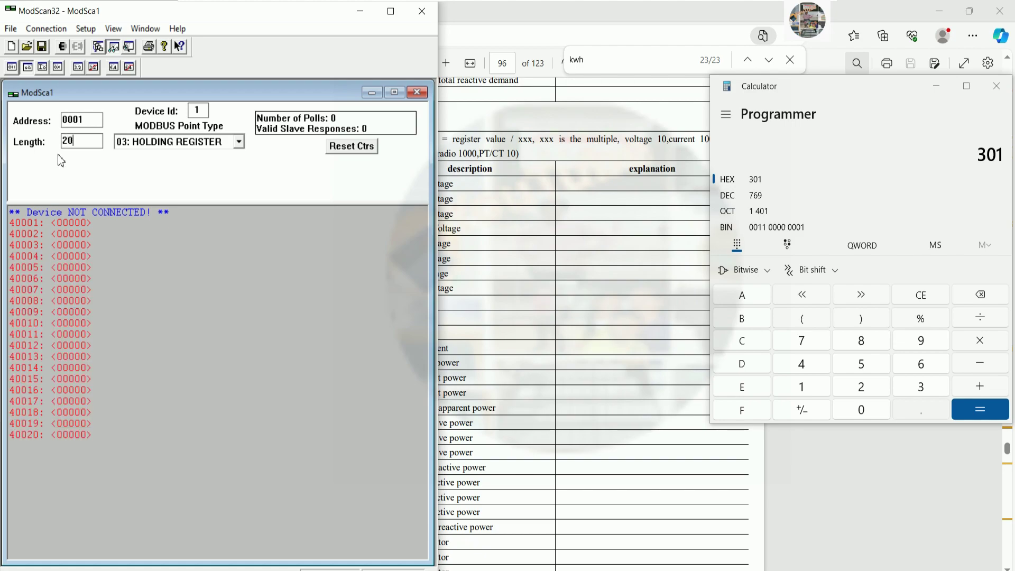
- Copy the converted address 769 from the Notepad notes and paste it as the start address in ModScan32
{"action": "double_click", "coordinate": [94, 119]}
{"action": "key", "text": "alt+Tab"}
{"action": "left_click_drag", "start_coordinate": [244, 507], "coordinate": [285, 503]}
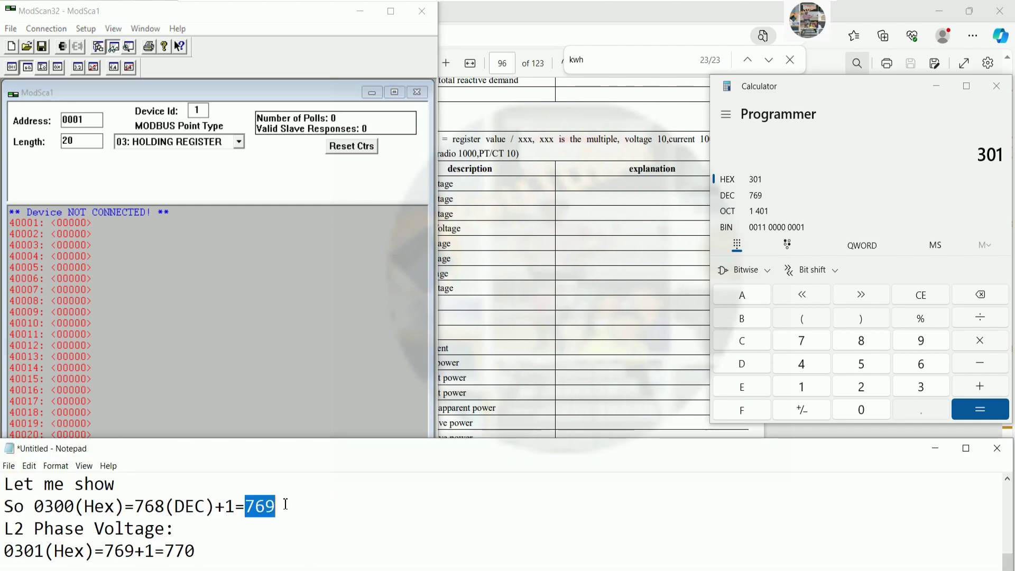
{"action": "right_click", "coordinate": [286, 504]}
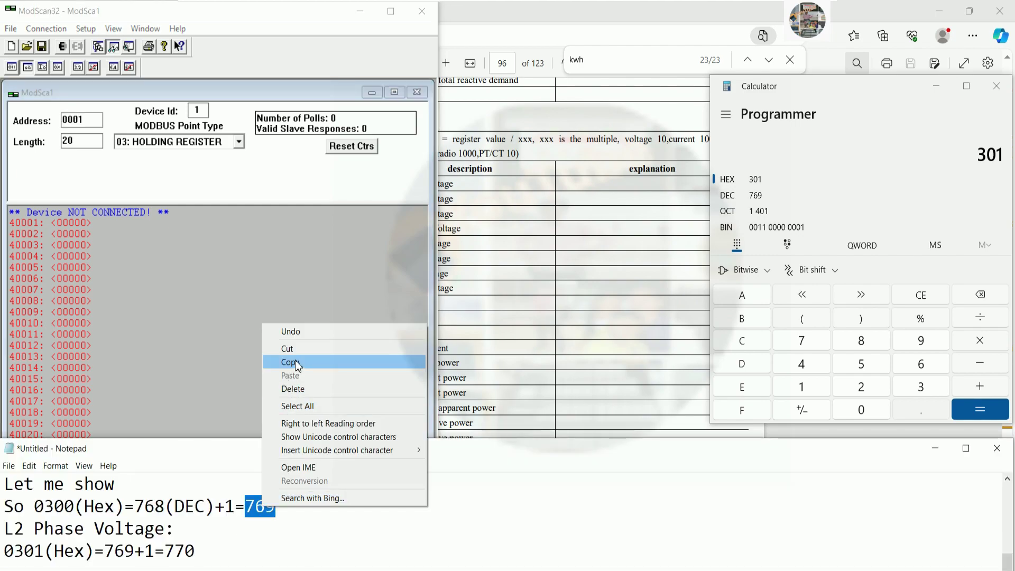
{"action": "left_click", "coordinate": [295, 359]}
{"action": "left_click", "coordinate": [120, 118]}
{"action": "right_click", "coordinate": [79, 120]}
{"action": "left_click", "coordinate": [116, 181]}
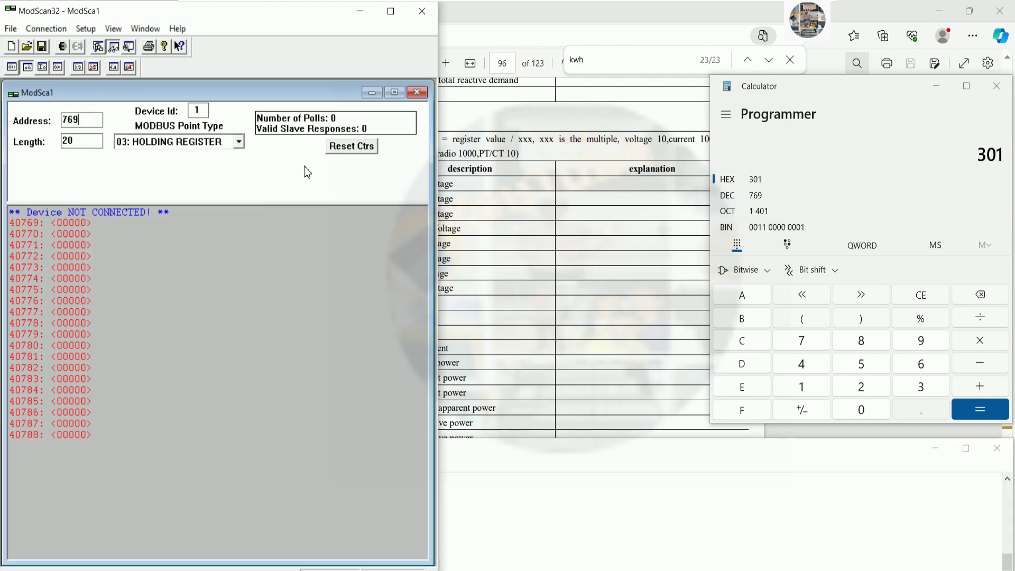
{"action": "key", "text": "Tab"}
- Open the connection details, choose the baud rate and connect to the meter using the direct connection to COM5
{"action": "left_click", "coordinate": [58, 31]}
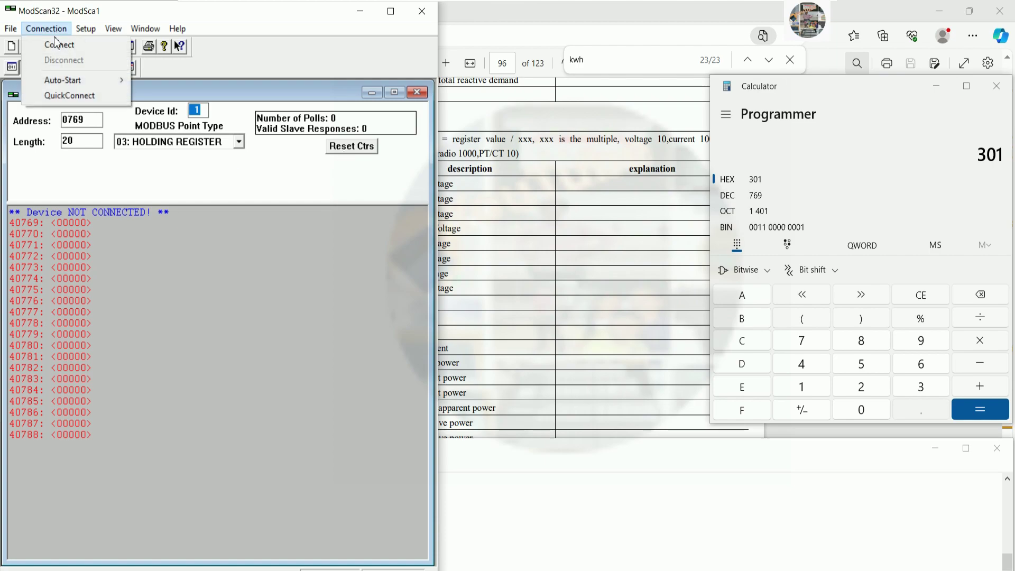
{"action": "left_click", "coordinate": [83, 44]}
{"action": "left_click_drag", "start_coordinate": [296, 178], "coordinate": [379, 253]}
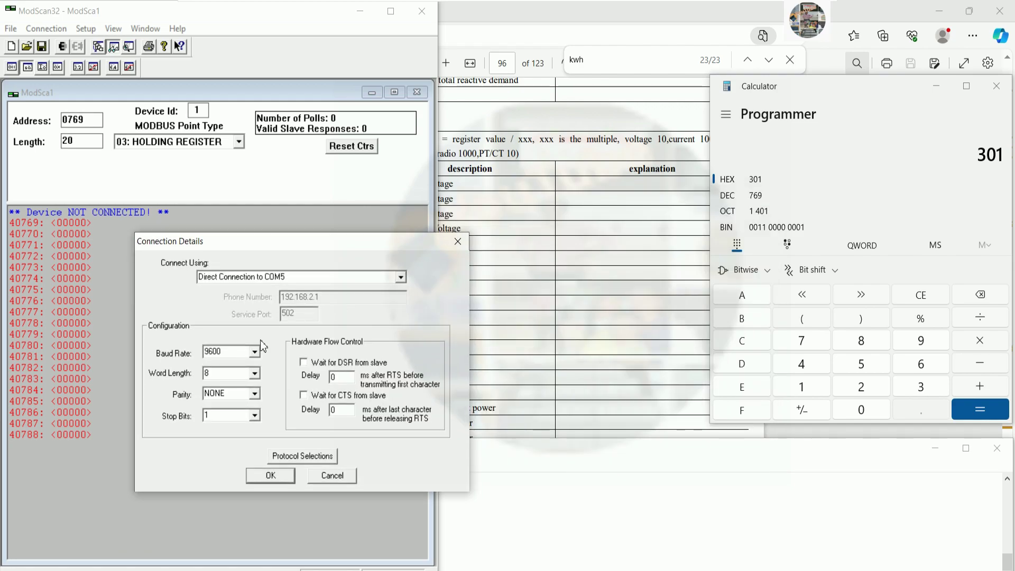
{"action": "left_click", "coordinate": [252, 353]}
{"action": "left_click", "coordinate": [225, 363]}
{"action": "left_click", "coordinate": [271, 475]}
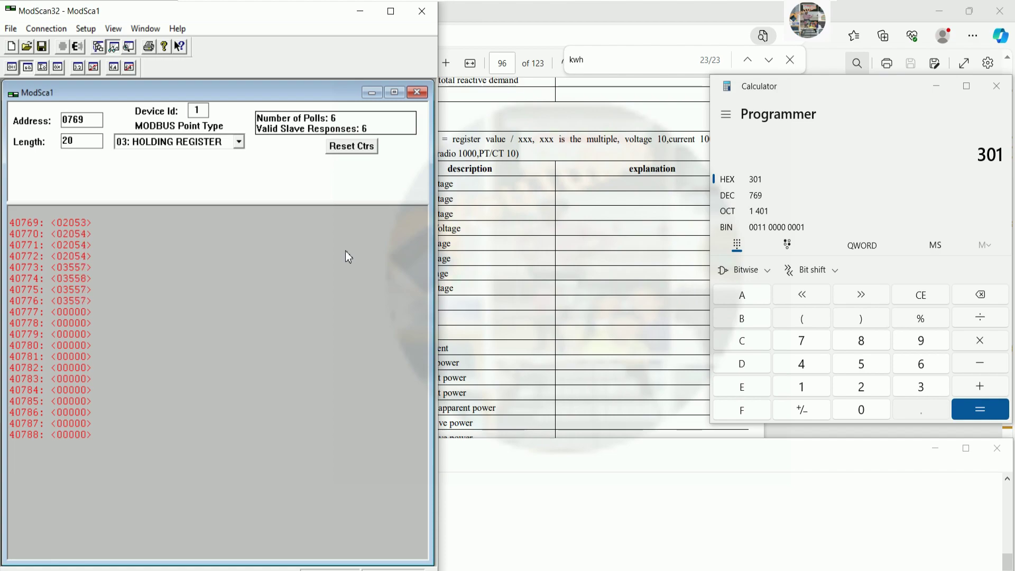
- Extend the polled register length to 25 and then to 30, and bring the Notepad notes back into view
{"action": "left_click_drag", "start_coordinate": [80, 141], "coordinate": [52, 141]}
{"action": "type", "text": "25"}
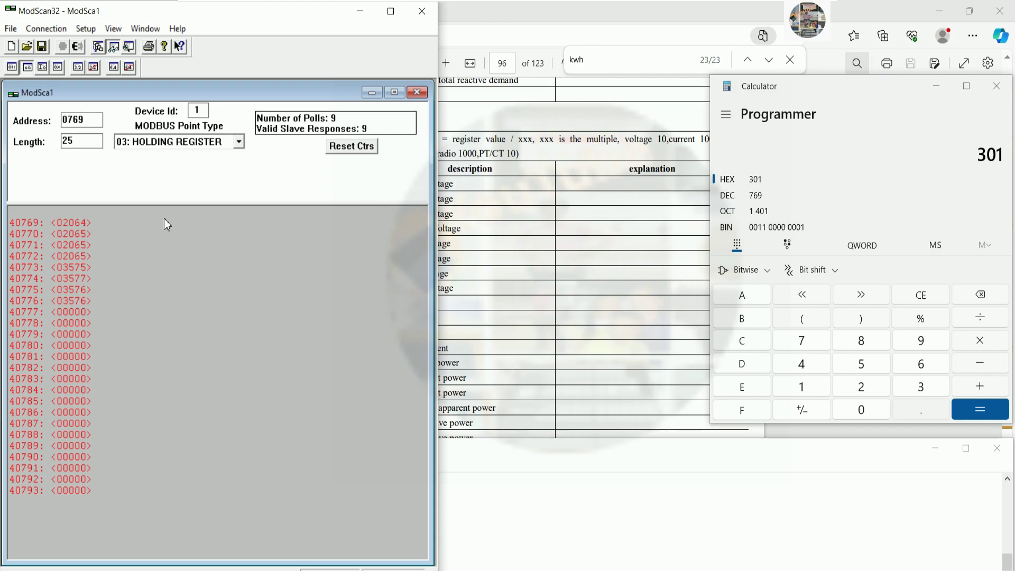
{"action": "left_click_drag", "start_coordinate": [77, 141], "coordinate": [61, 141]}
{"action": "type", "text": "30"}
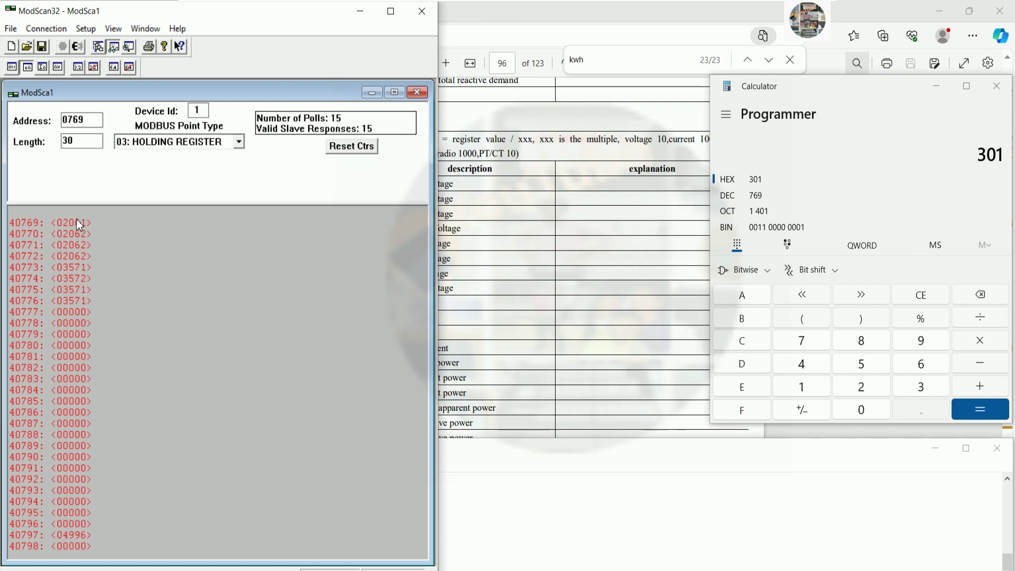
{"action": "left_click", "coordinate": [382, 569]}
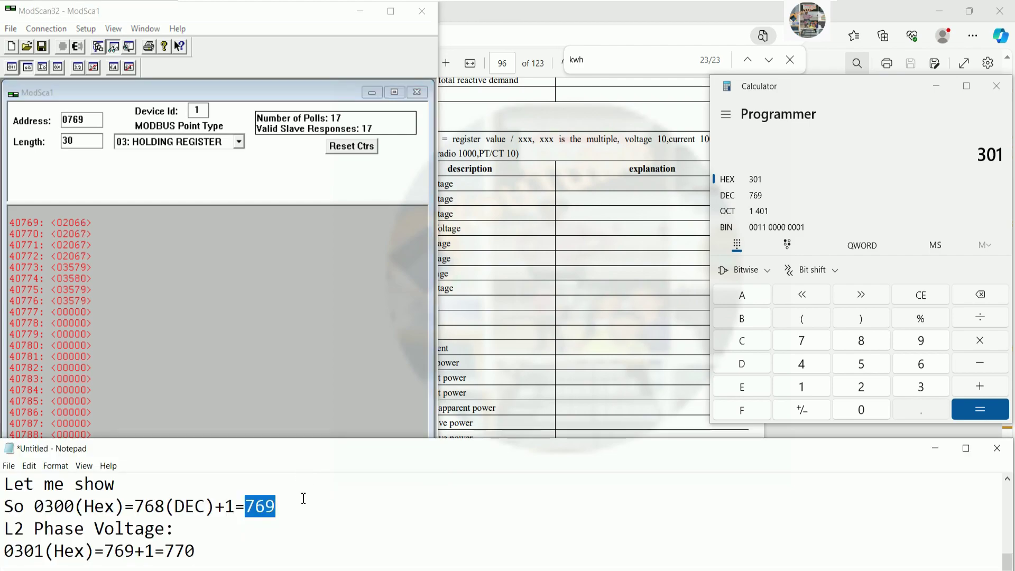
- Add a new line to the Notepad notes reading "So we found that Voltage: L1=2038/10=203.8V"
{"action": "left_click", "coordinate": [306, 521]}
{"action": "left_click", "coordinate": [339, 540]}
{"action": "key", "text": "Return"}
{"action": "type", "text": "So"}
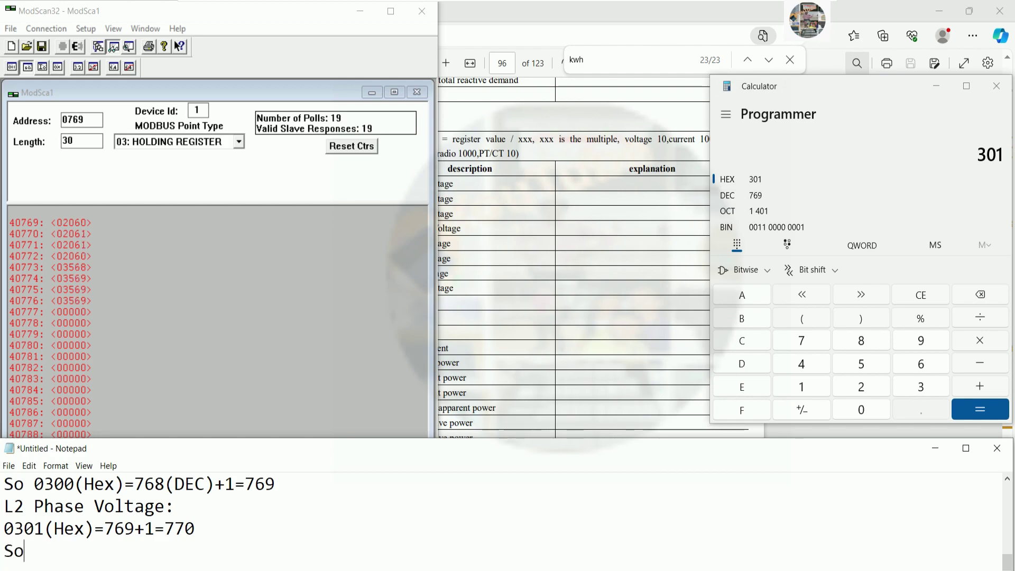
{"action": "type", "text": " we found t"}
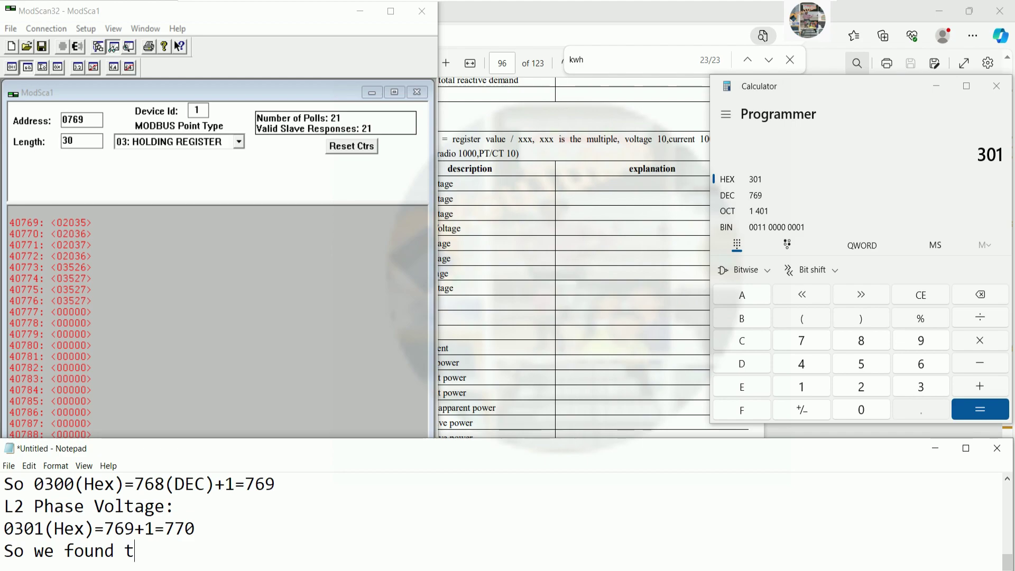
{"action": "type", "text": "hat Vot"}
{"action": "key", "text": "BackSpace"}
{"action": "key", "text": "BackSpace"}
{"action": "type", "text": "lt"}
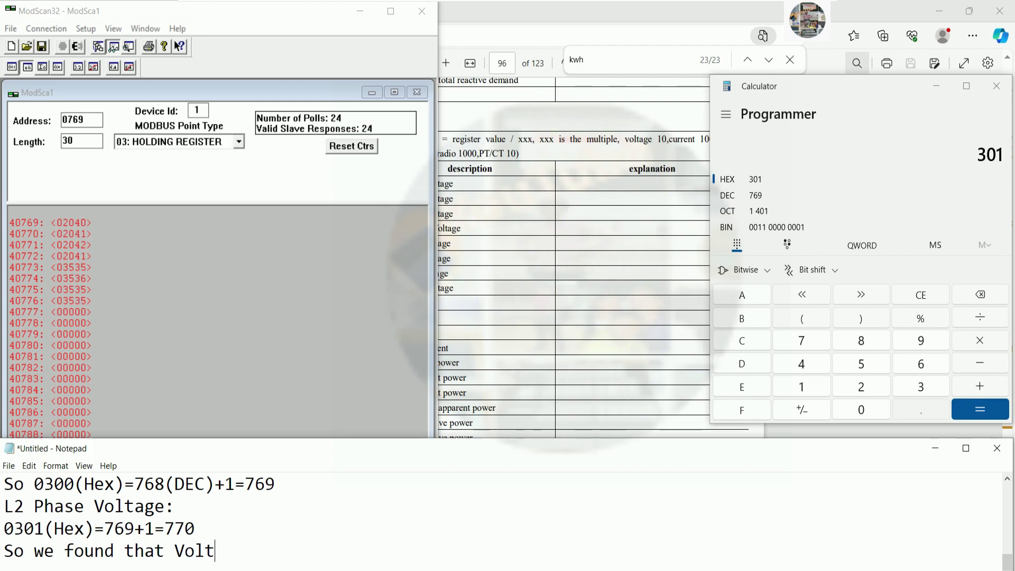
{"action": "type", "text": "age: L1="}
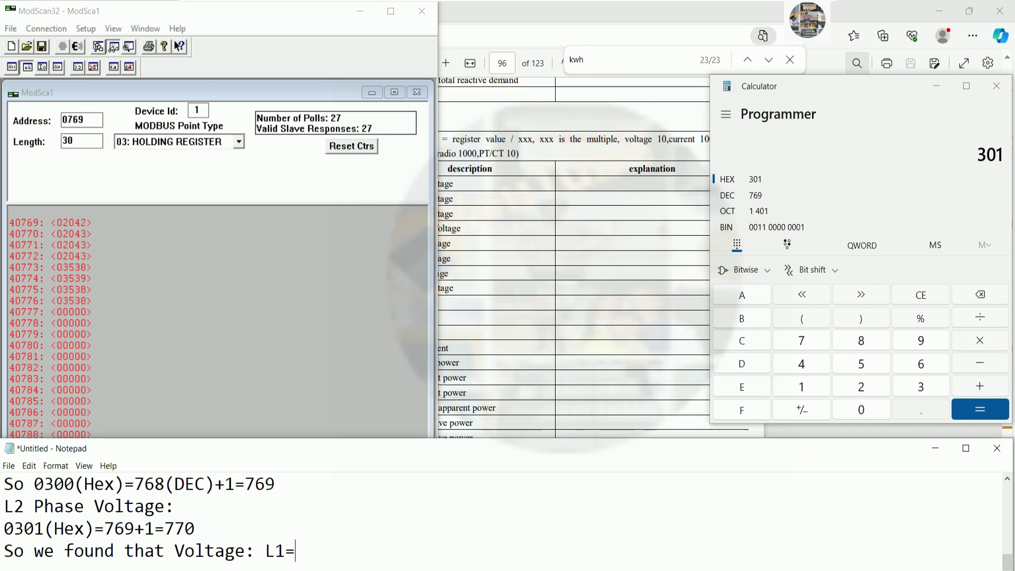
{"action": "type", "text": "2038/10="}
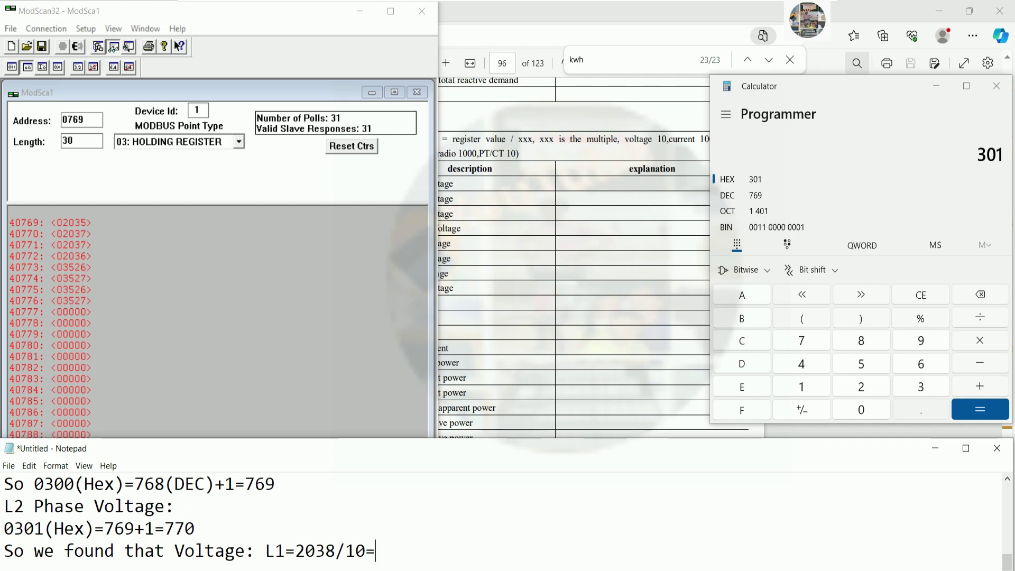
{"action": "type", "text": "203.8V"}
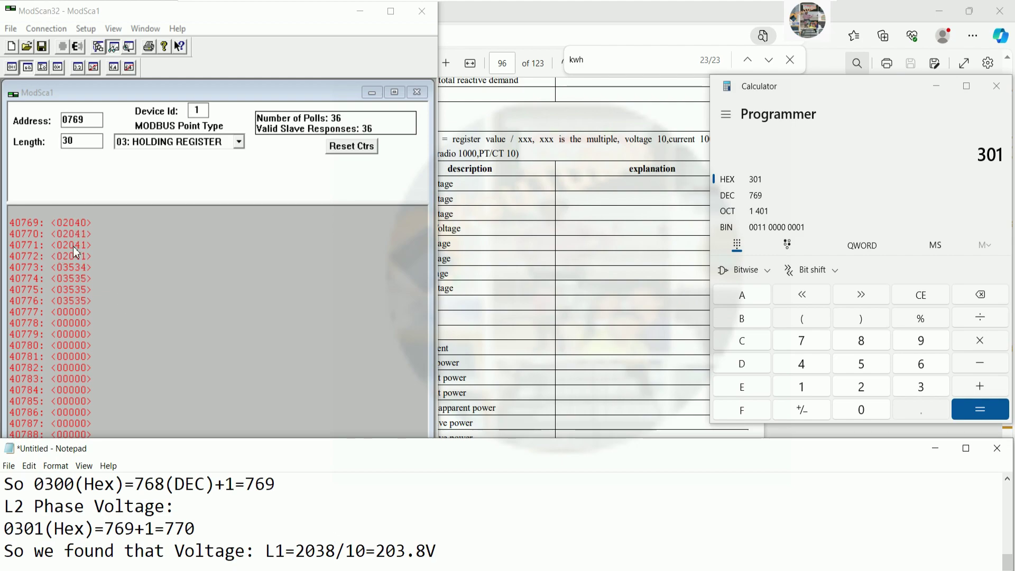
- Copy the L1=2038/10=203.8V entry and paste it on a new line directly beneath the original
{"action": "left_click_drag", "start_coordinate": [266, 551], "coordinate": [443, 551]}
{"action": "key", "text": "ctrl+c"}
{"action": "left_click", "coordinate": [443, 550]}
{"action": "key", "text": "Return"}
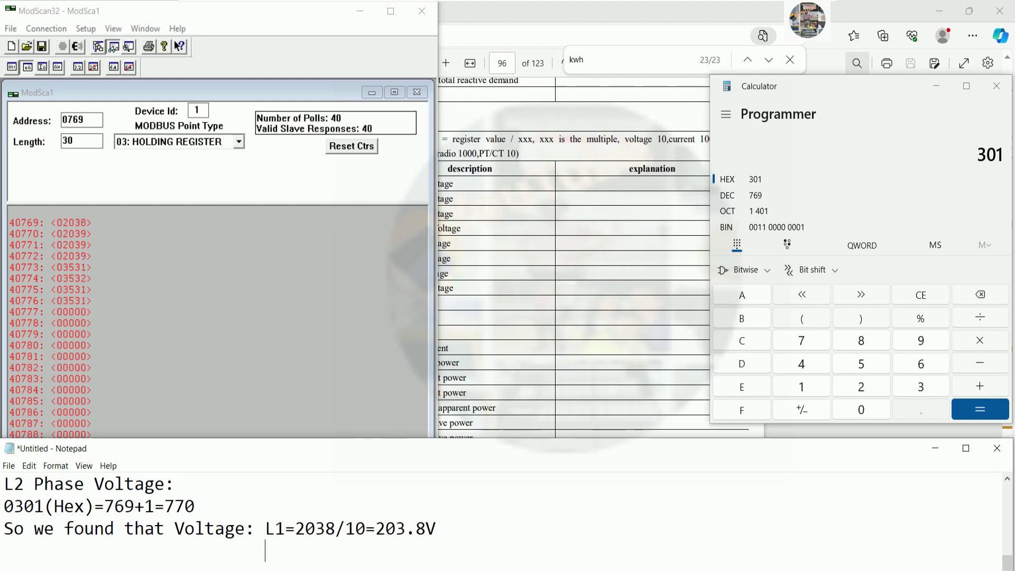
{"action": "key", "text": "ctrl+v"}
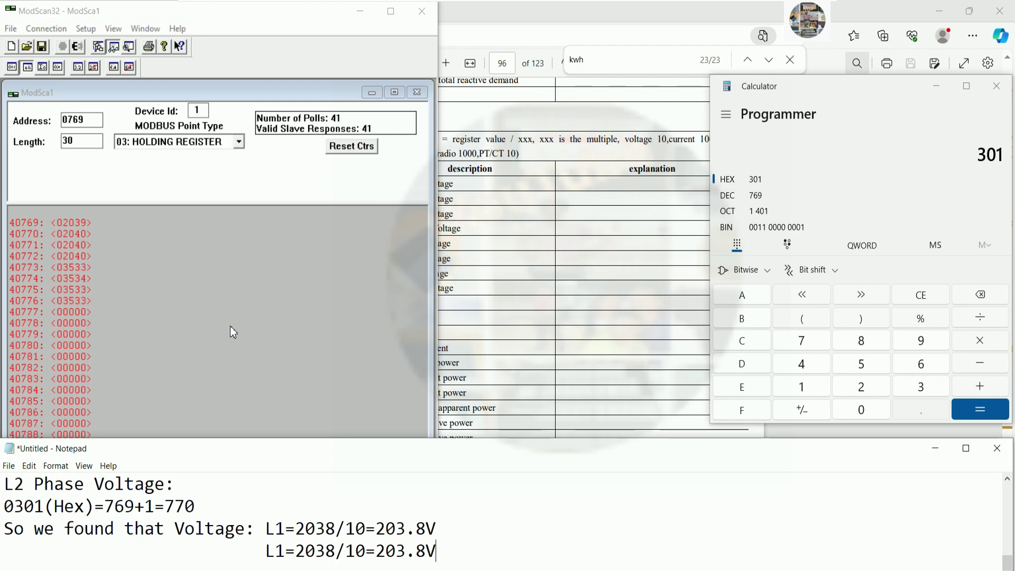
- Edit the duplicated voltage entry so its calculation reads 2040/10=204.0V
{"action": "left_click", "coordinate": [336, 551]}
{"action": "key", "text": "BackSpace"}
{"action": "key", "text": "BackSpace"}
{"action": "type", "text": "40"}
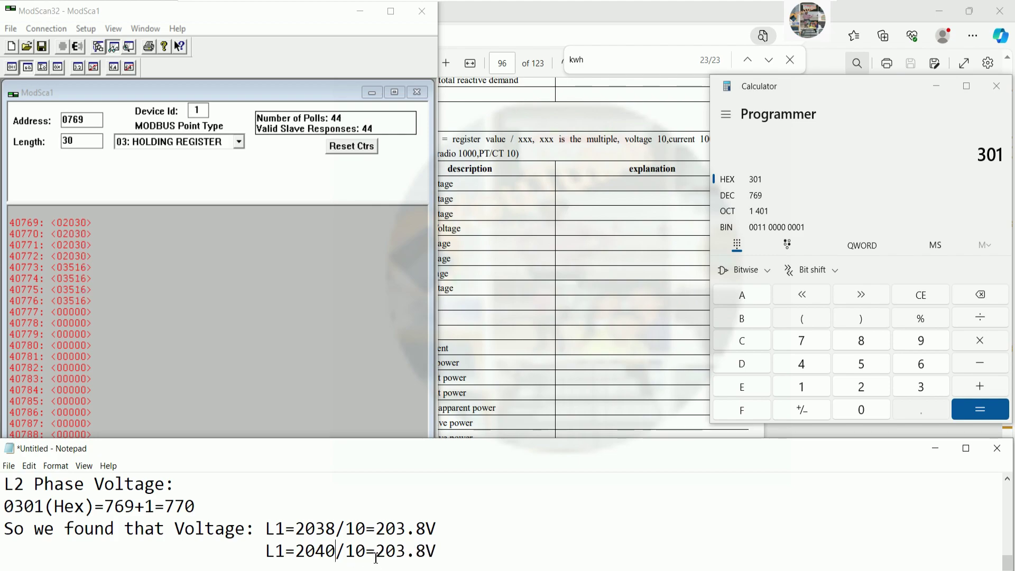
{"action": "left_click", "coordinate": [407, 551]}
{"action": "key", "text": "BackSpace"}
{"action": "type", "text": "4"}
{"action": "key", "text": "Right"}
{"action": "key", "text": "Right"}
{"action": "key", "text": "BackSpace"}
{"action": "type", "text": "0"}
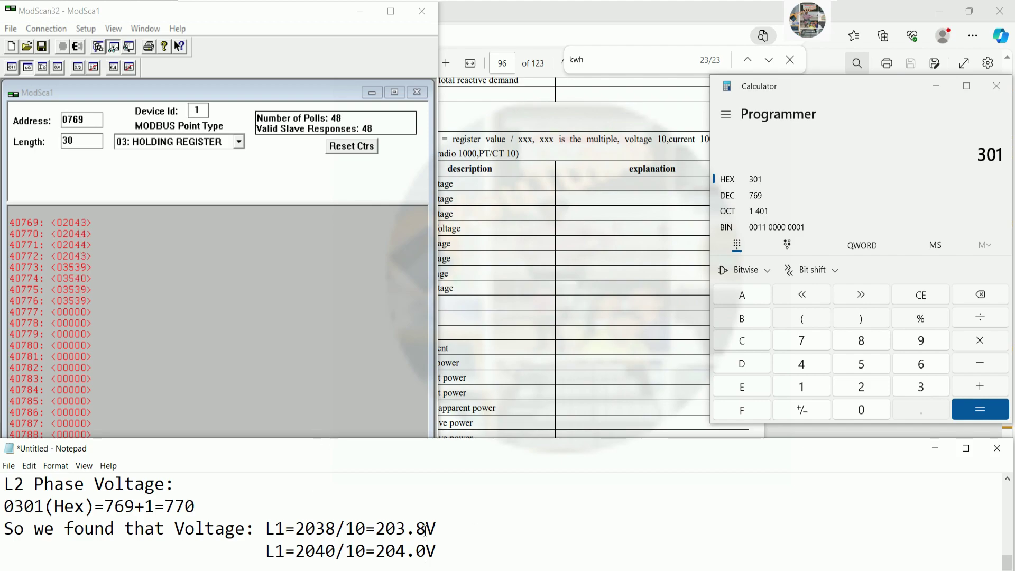
{"action": "left_click", "coordinate": [458, 549]}
- Look up the Avg. phase Voltage register in the MDM 3100 PDF and compare it with the polled values in ModScan32
{"action": "left_click", "coordinate": [544, 312]}
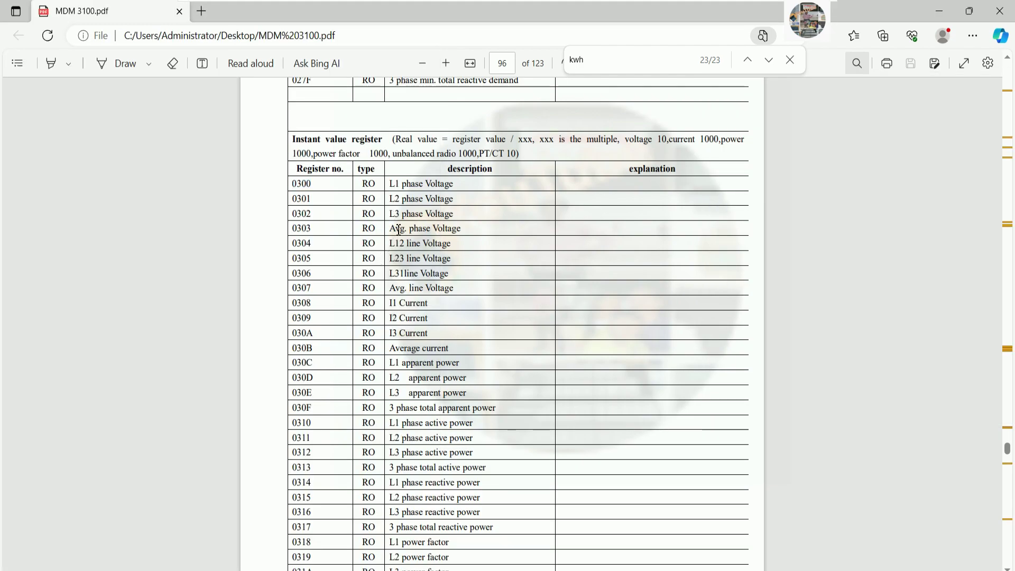
{"action": "left_click_drag", "start_coordinate": [398, 230], "coordinate": [476, 232]}
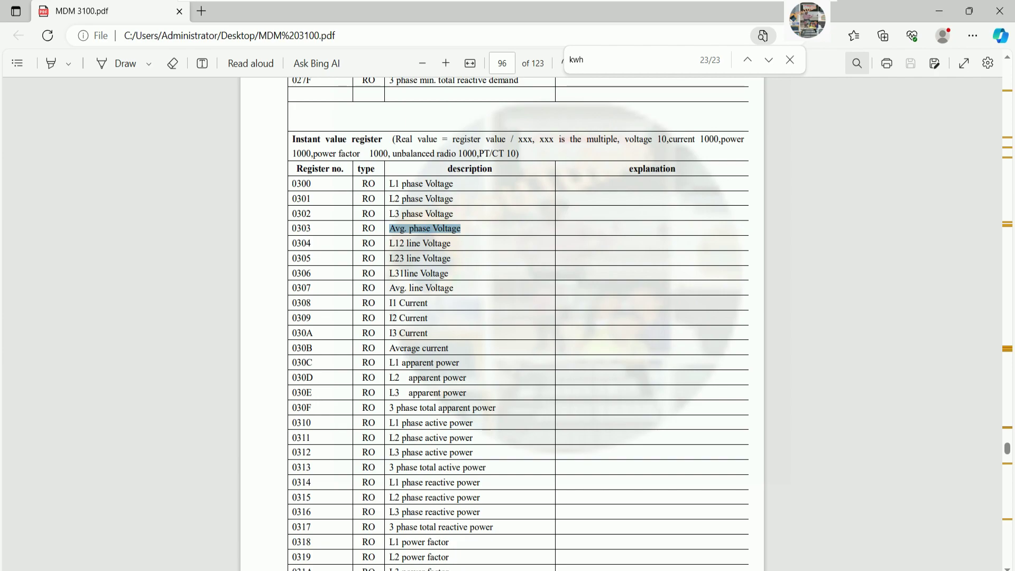
{"action": "key", "text": "alt+Tab"}
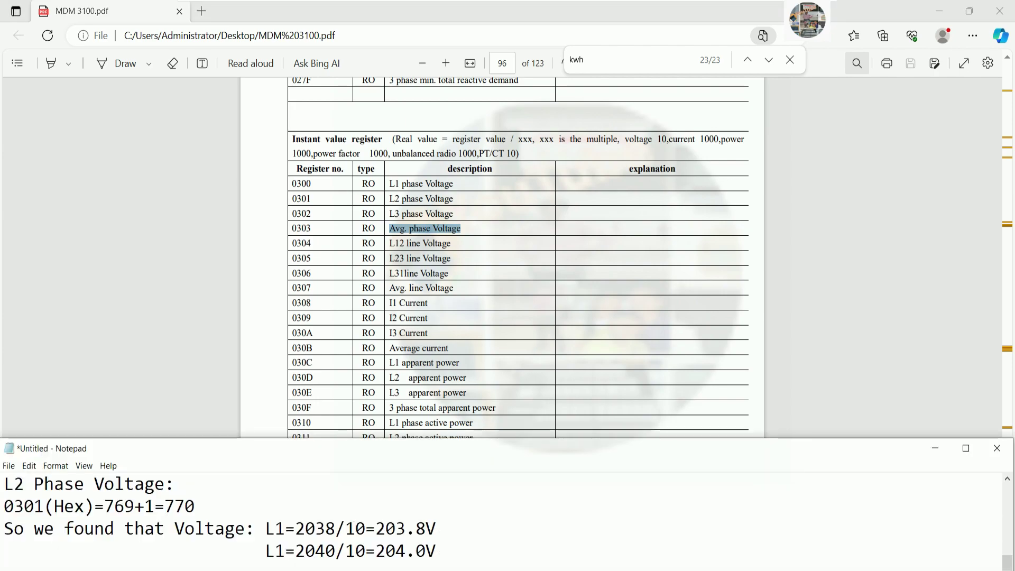
{"action": "key", "text": "alt+Tab"}
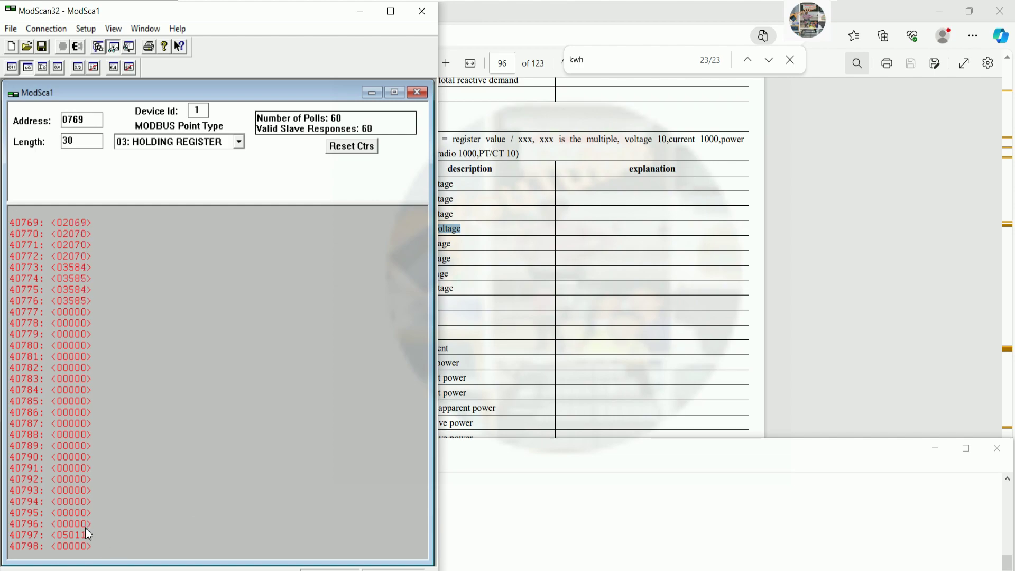
- Return to the MDM 3100 PDF and locate the System frequency entry in the instant value register table
{"action": "left_click", "coordinate": [632, 481]}
{"action": "left_click", "coordinate": [513, 344]}
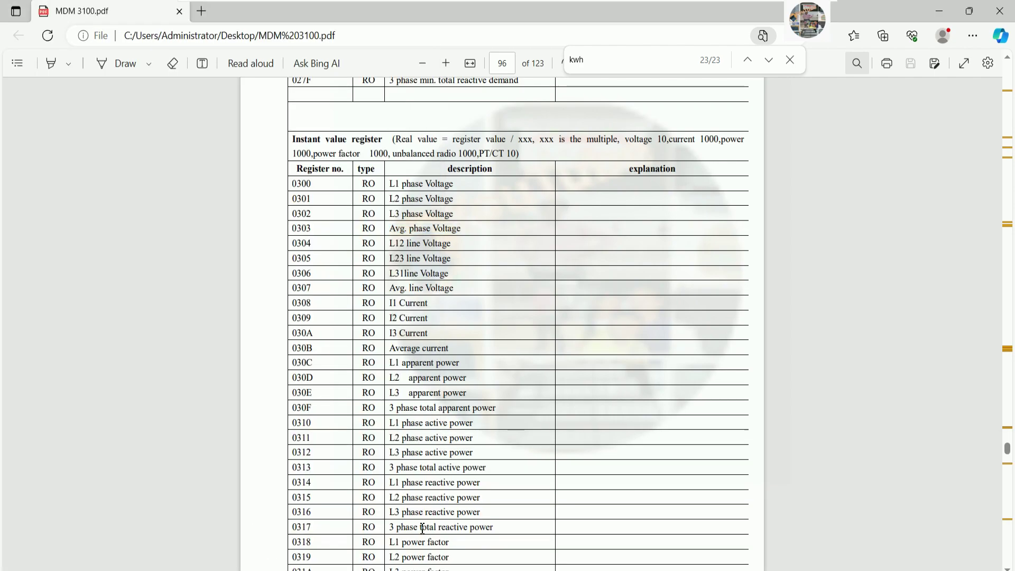
{"action": "scroll", "coordinate": [423, 528], "scroll_direction": "down", "scroll_amount": 3}
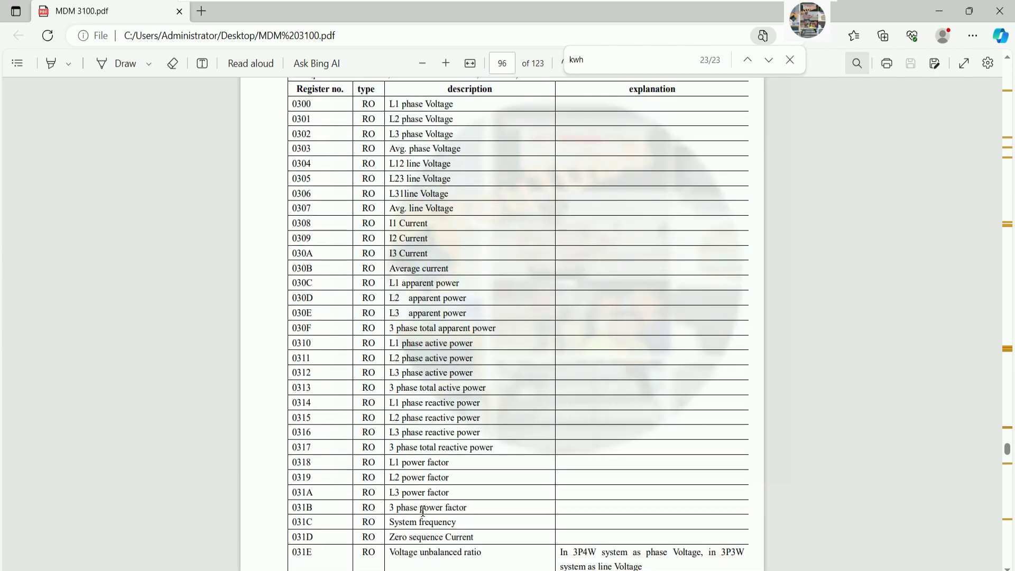
{"action": "left_click_drag", "start_coordinate": [396, 523], "coordinate": [471, 525]}
{"action": "left_click", "coordinate": [341, 527]}
- Switch to Calculator, convert hexadecimal 31C to decimal, add 1 and select the result
{"action": "key", "text": "alt+Tab"}
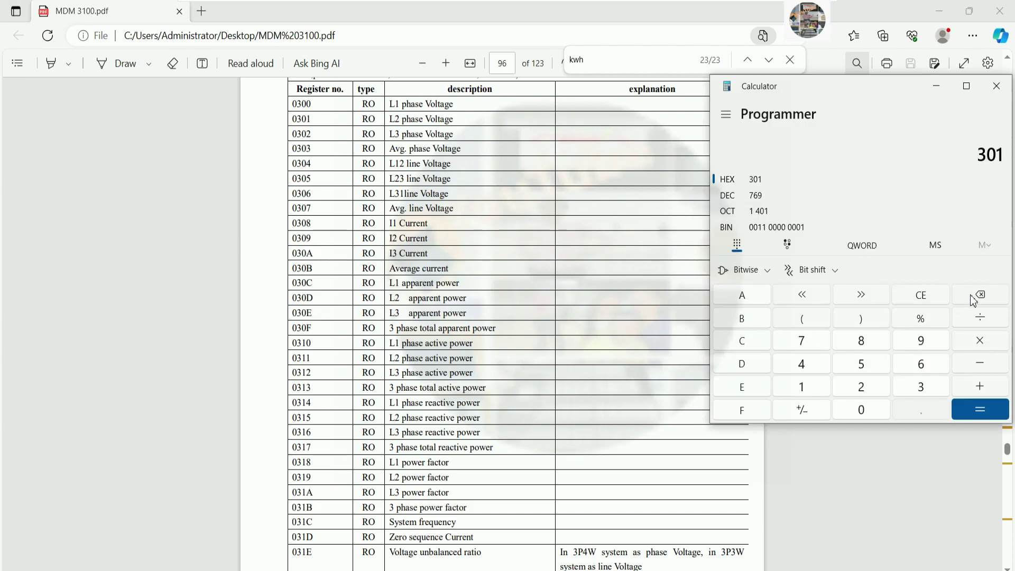
{"action": "left_click", "coordinate": [940, 303]}
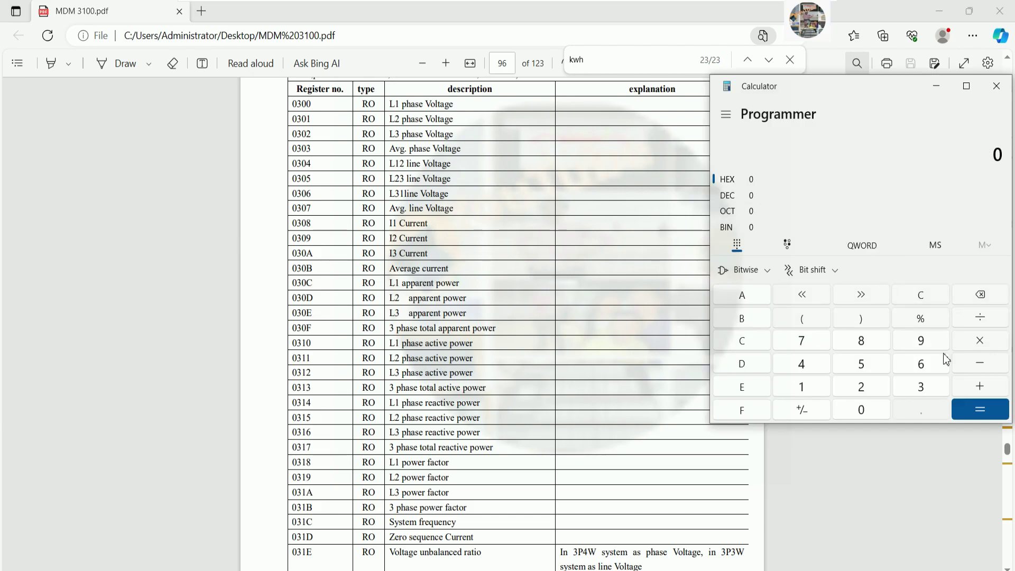
{"action": "left_click", "coordinate": [928, 385]}
{"action": "left_click", "coordinate": [812, 388]}
{"action": "left_click", "coordinate": [752, 341]}
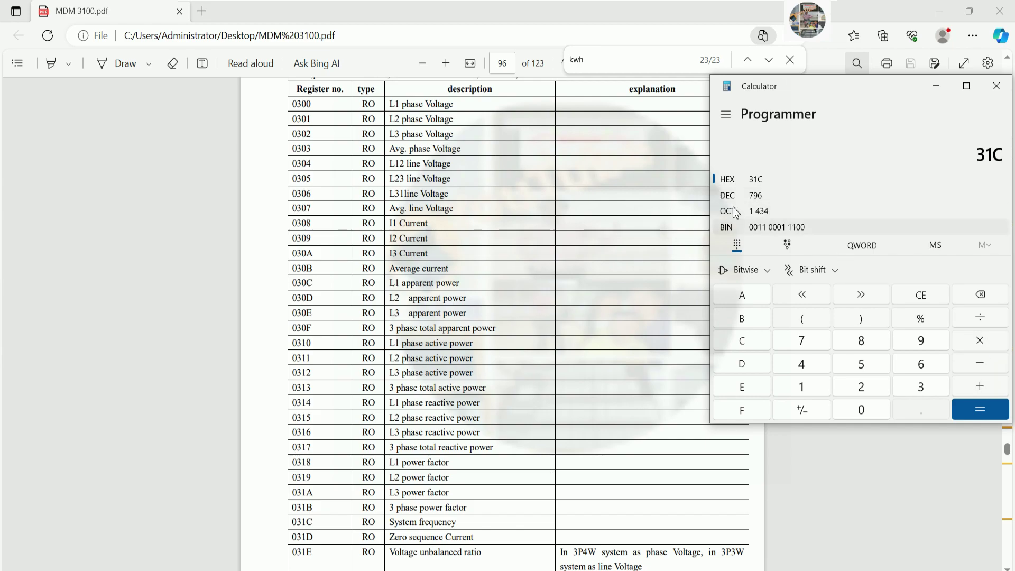
{"action": "left_click", "coordinate": [824, 196]}
{"action": "left_click", "coordinate": [990, 388]}
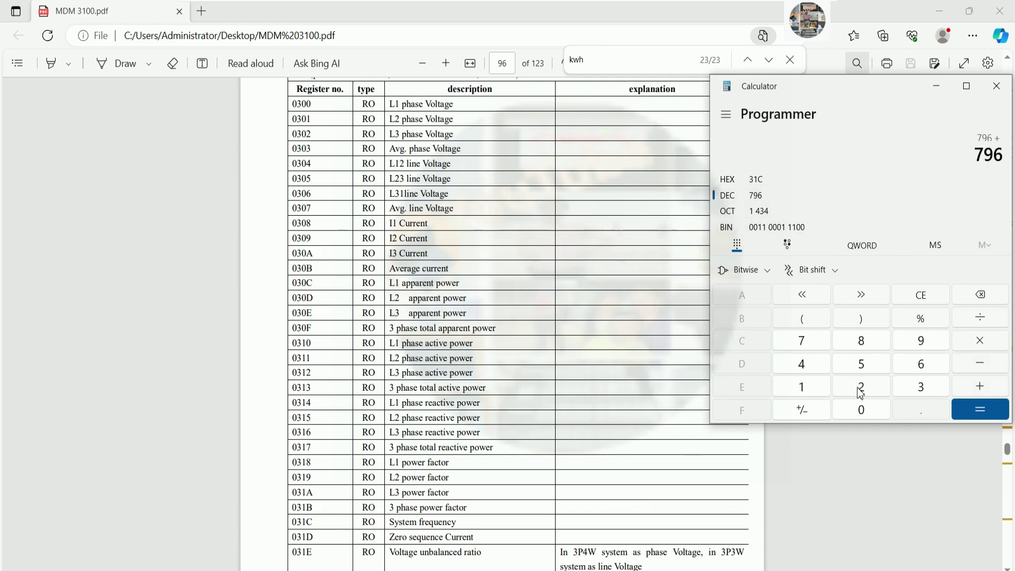
{"action": "left_click", "coordinate": [829, 386]}
{"action": "left_click", "coordinate": [984, 418]}
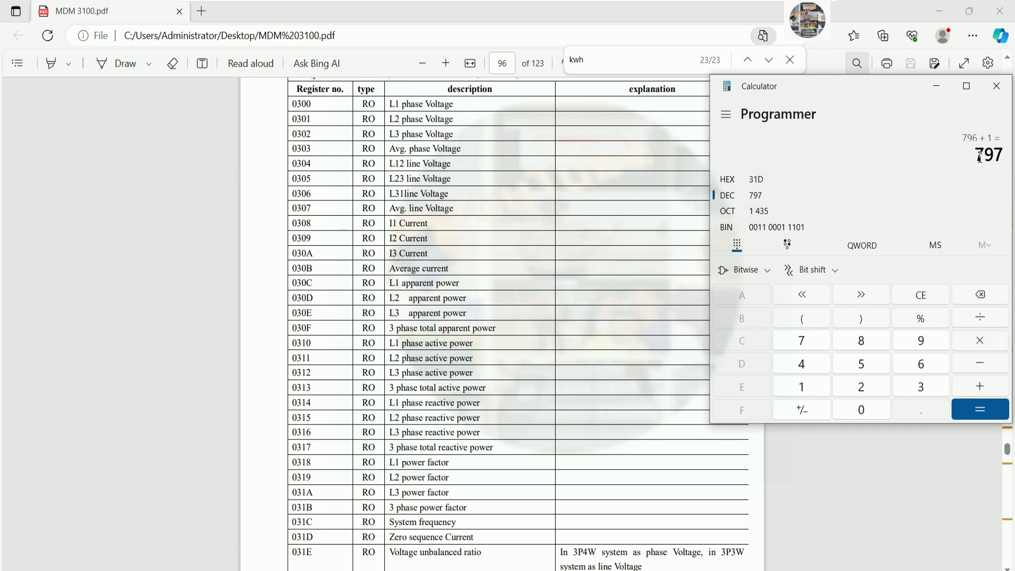
{"action": "left_click_drag", "start_coordinate": [974, 155], "coordinate": [1013, 155]}
- Switch to Notepad and add the line "Frequency: 31C(Hex) converted to 797(Dec)+1=" below the voltage entries
{"action": "key", "text": "alt+Tab"}
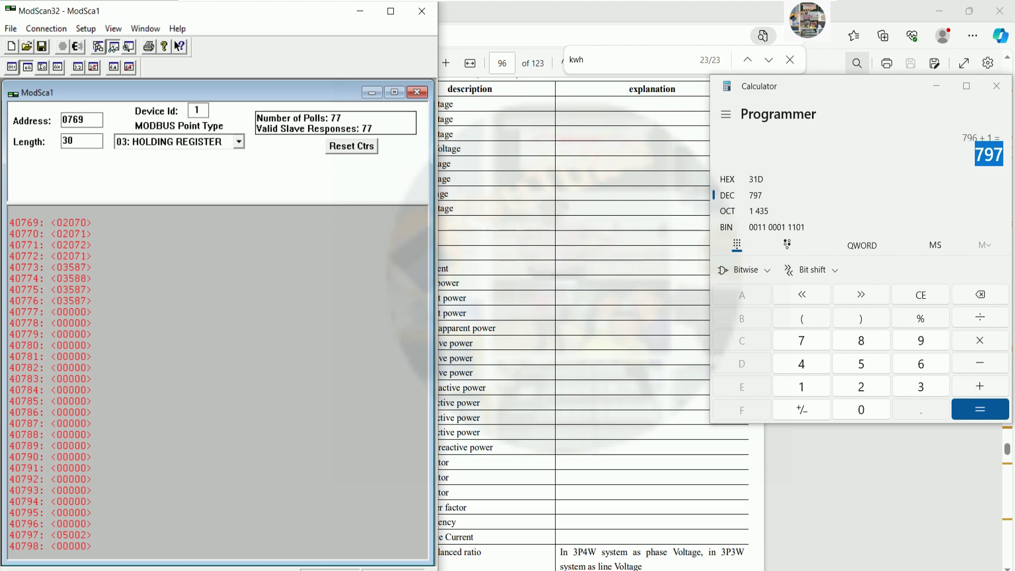
{"action": "key", "text": "alt+Tab"}
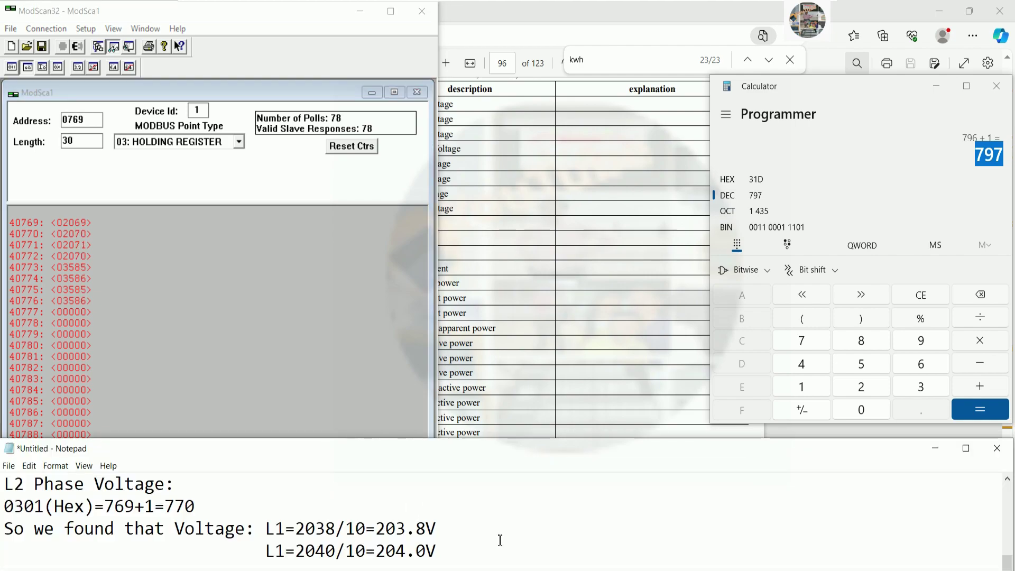
{"action": "key", "text": "Return"}
{"action": "type", "text": "Fre"}
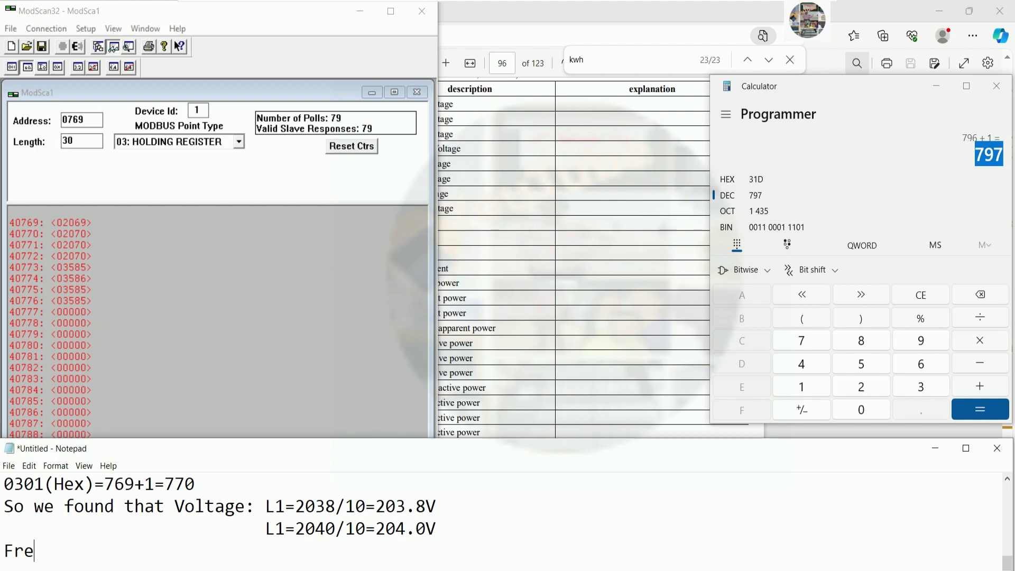
{"action": "type", "text": "quency:"}
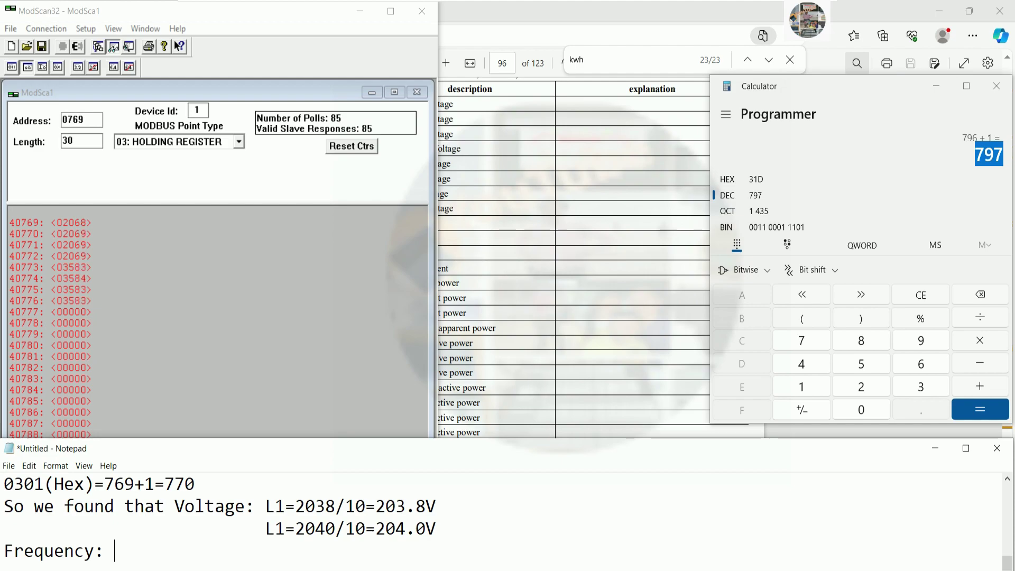
{"action": "type", "text": "31C(He"}
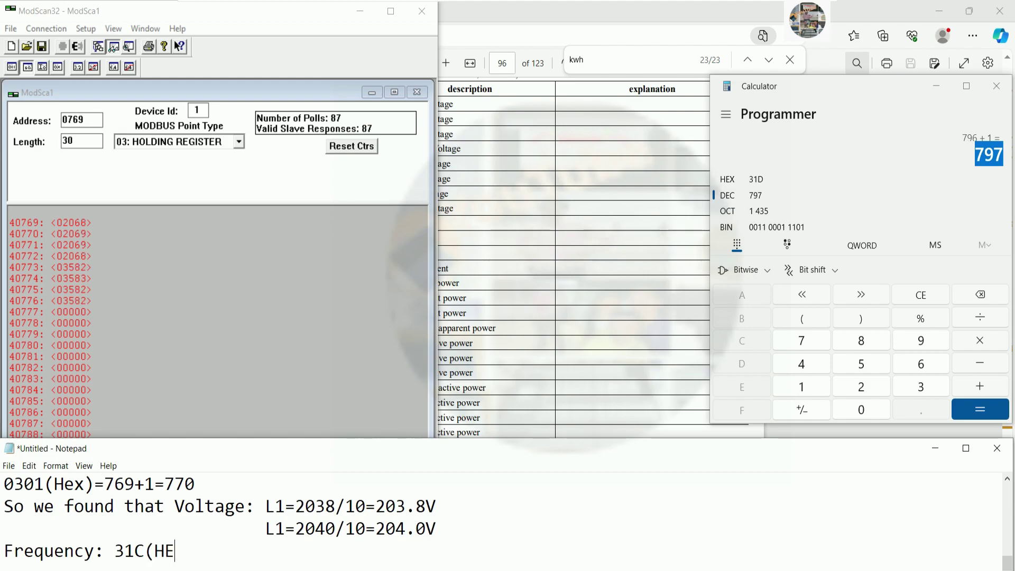
{"action": "type", "text": "x) vo"}
{"action": "key", "text": "BackSpace"}
{"action": "key", "text": "BackSpace"}
{"action": "type", "text": "converted to"}
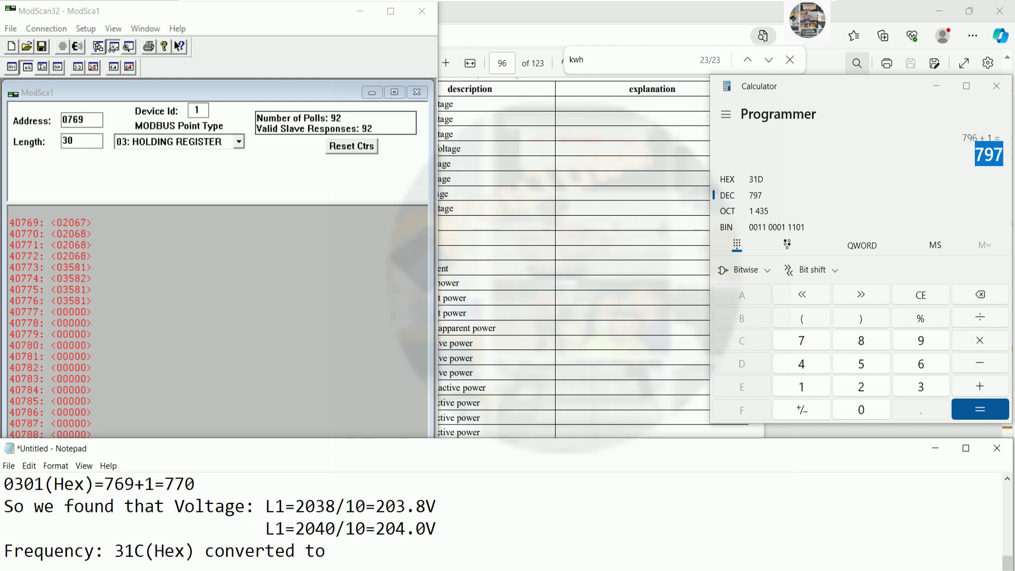
{"action": "type", "text": " 7"}
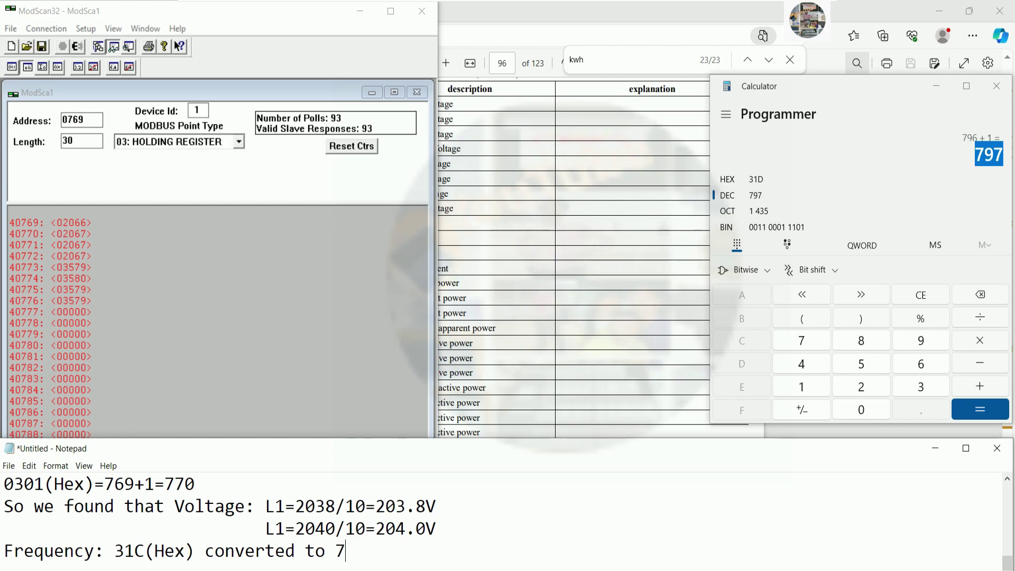
{"action": "type", "text": "97(Dec)"}
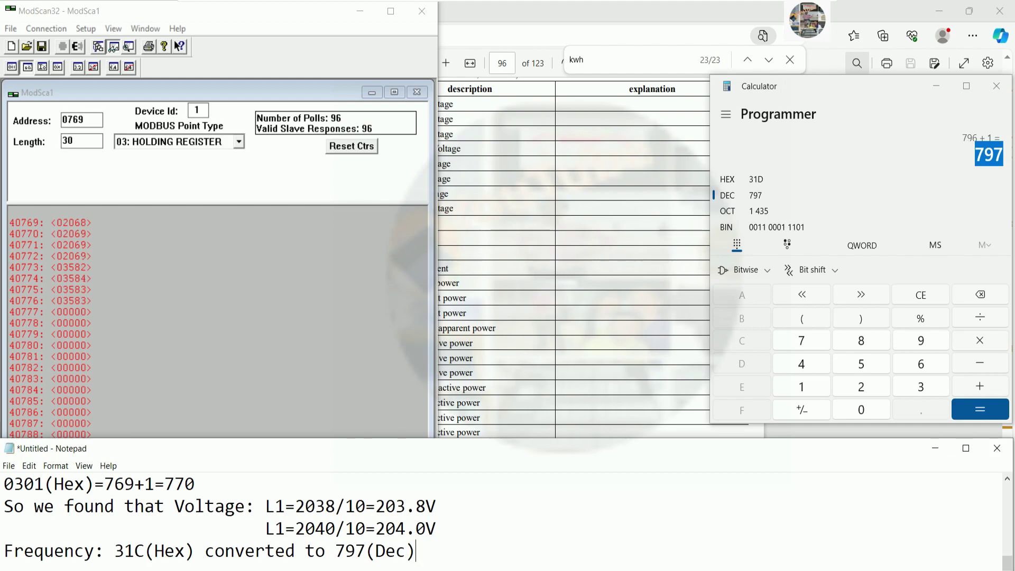
{"action": "type", "text": "+1="}
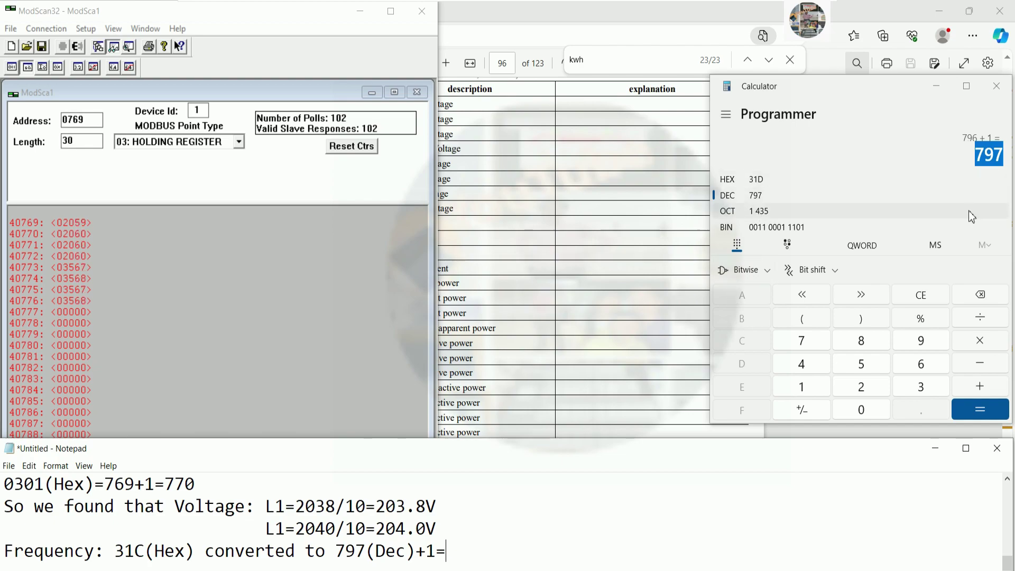
{"action": "left_click", "coordinate": [979, 364]}
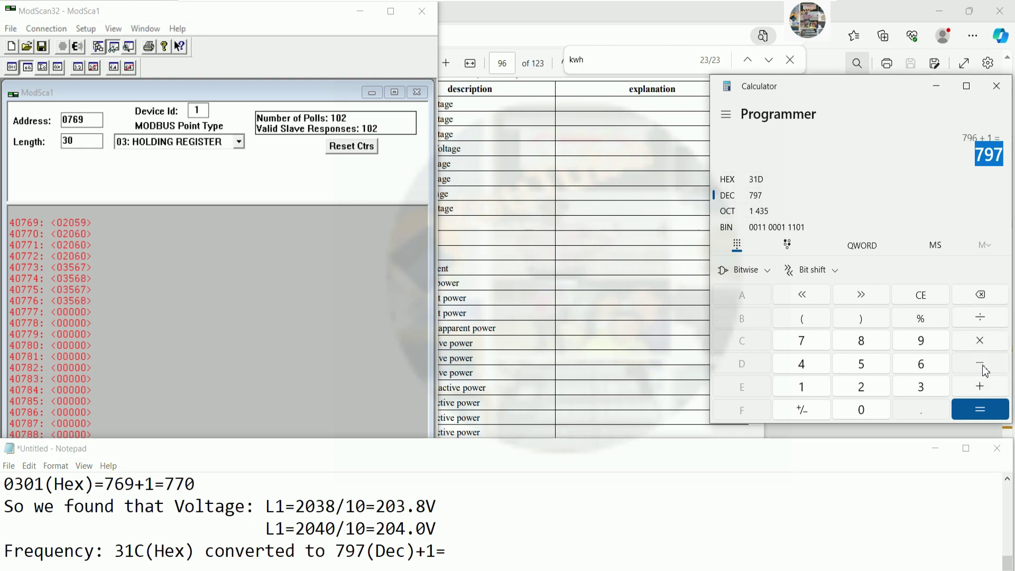
{"action": "left_click", "coordinate": [980, 410]}
{"action": "left_click", "coordinate": [920, 294]}
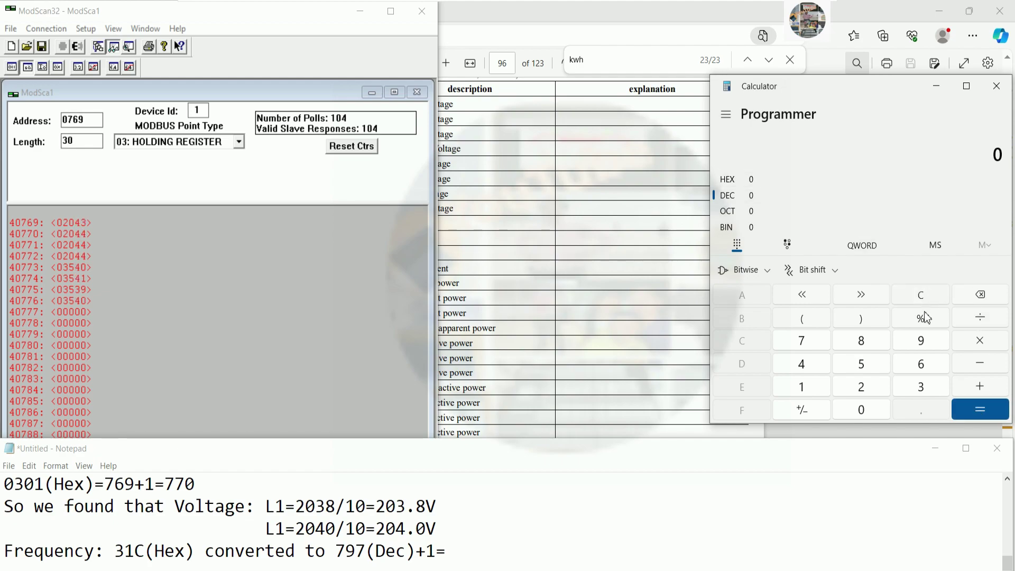
{"action": "left_click", "coordinate": [922, 389]}
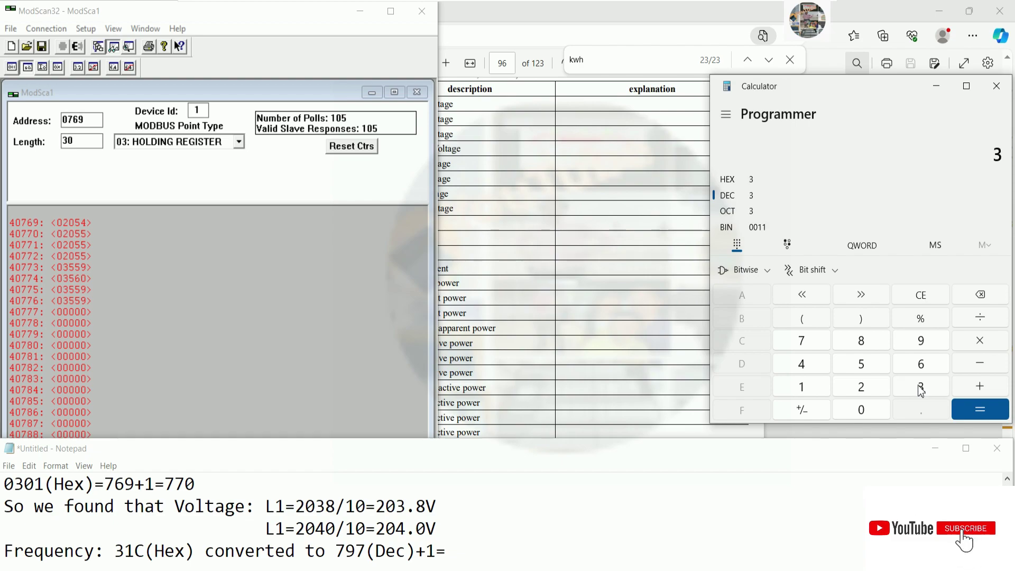
{"action": "left_click", "coordinate": [818, 391]}
- Switch the Calculator's input to hexadecimal, clear the old value and enter 31C to convert it to decimal
{"action": "left_click", "coordinate": [729, 179]}
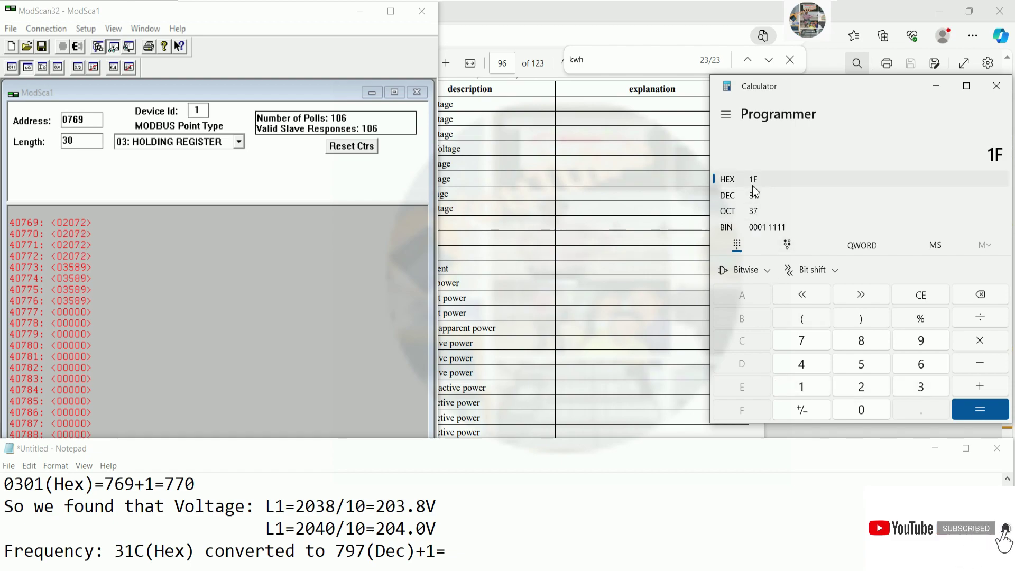
{"action": "left_click", "coordinate": [925, 298]}
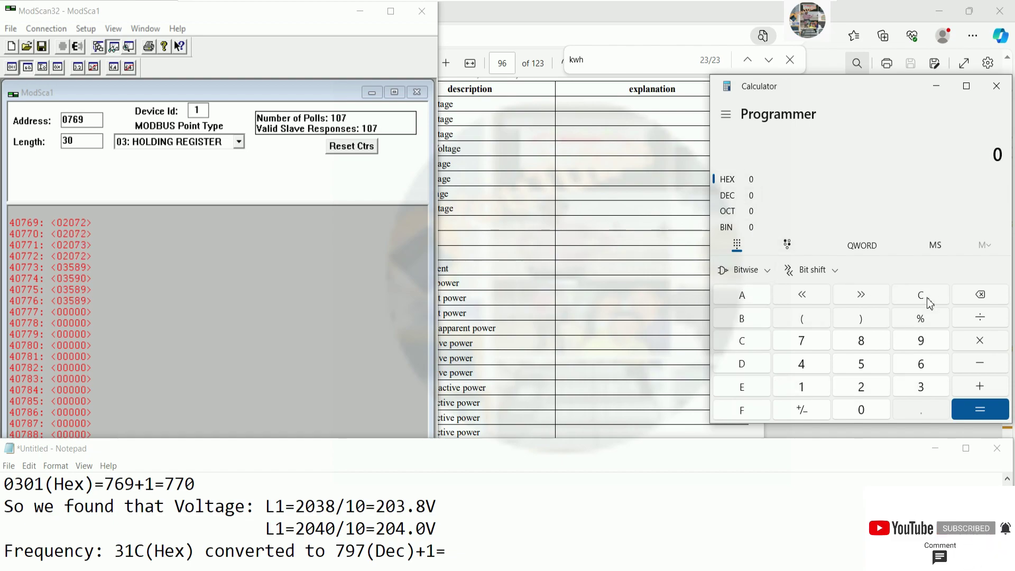
{"action": "left_click", "coordinate": [913, 389]}
{"action": "left_click", "coordinate": [817, 392]}
{"action": "left_click", "coordinate": [745, 339]}
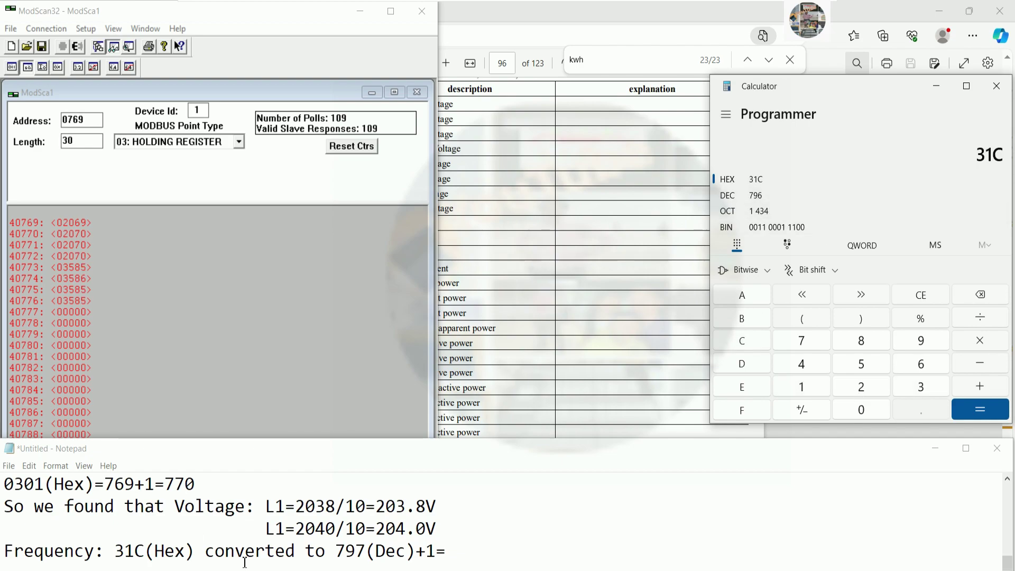
- Correct the decimal address in Notepad's Frequency line to 796 and complete the sum with 797
{"action": "left_click", "coordinate": [359, 545]}
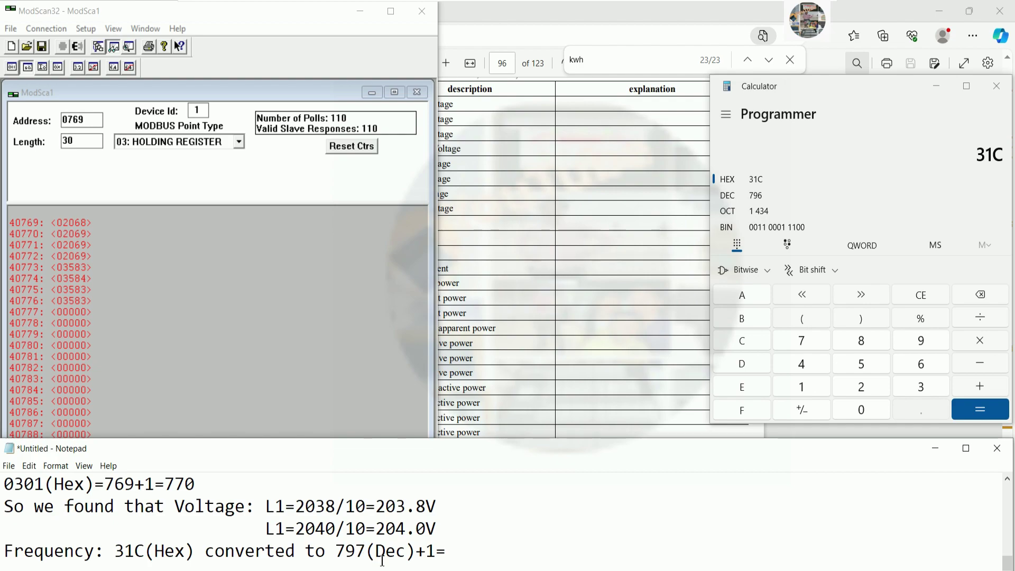
{"action": "key", "text": "BackSpace"}
{"action": "type", "text": "6"}
{"action": "key", "text": "Right"}
{"action": "key", "text": "Right"}
{"action": "key", "text": "Right"}
{"action": "key", "text": "Right"}
{"action": "key", "text": "Right"}
{"action": "key", "text": "Right"}
{"action": "key", "text": "Right"}
{"action": "key", "text": "Right"}
{"action": "type", "text": "797"}
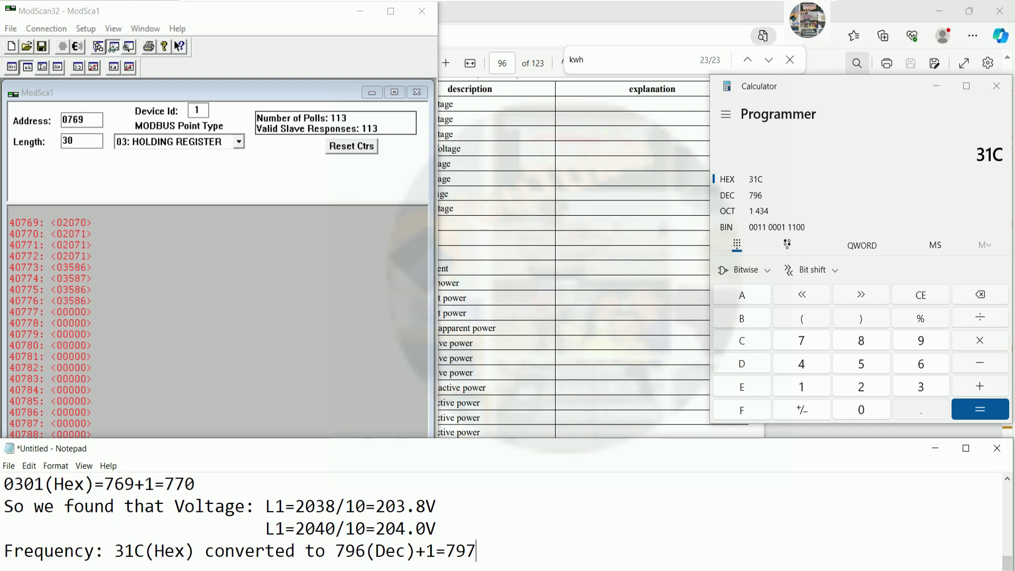
- Read register 40797 in ModScan32 and append "=5001/10=50.01Hz" to Notepad's Frequency line, then minimize Notepad
{"action": "type", "text": "=50"}
{"action": "left_click", "coordinate": [196, 407]}
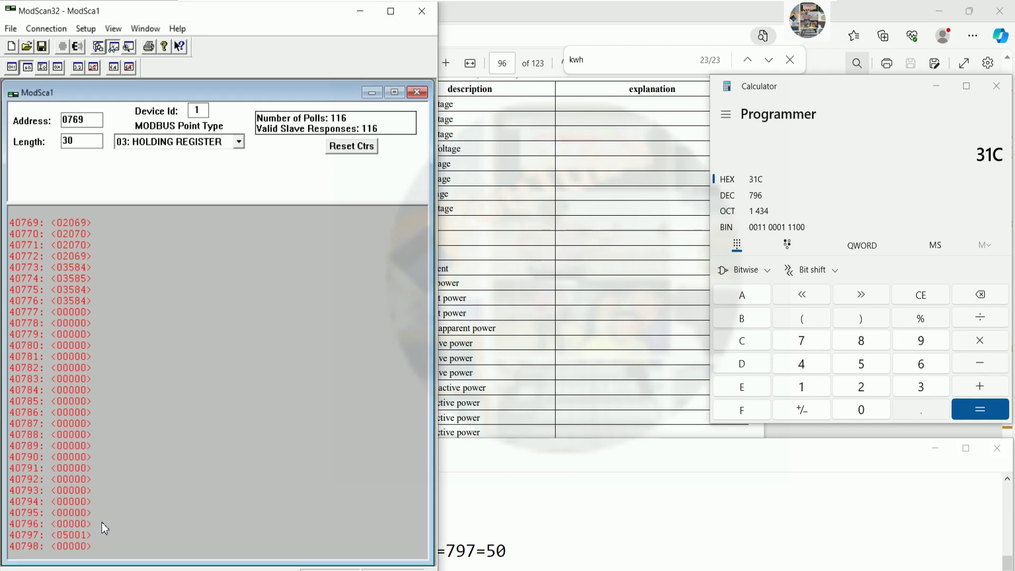
{"action": "key", "text": "alt+Tab"}
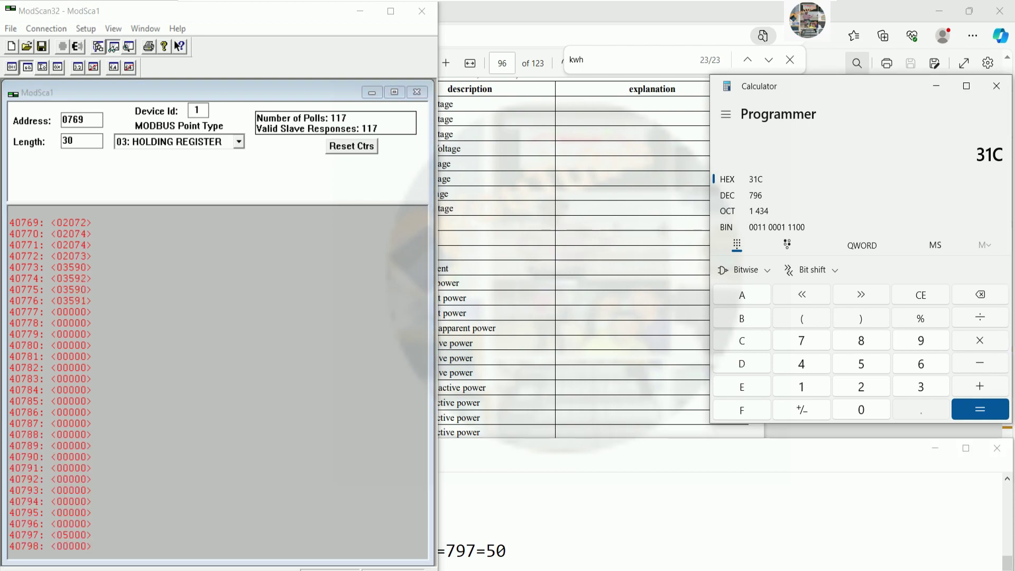
{"action": "left_click", "coordinate": [524, 552]}
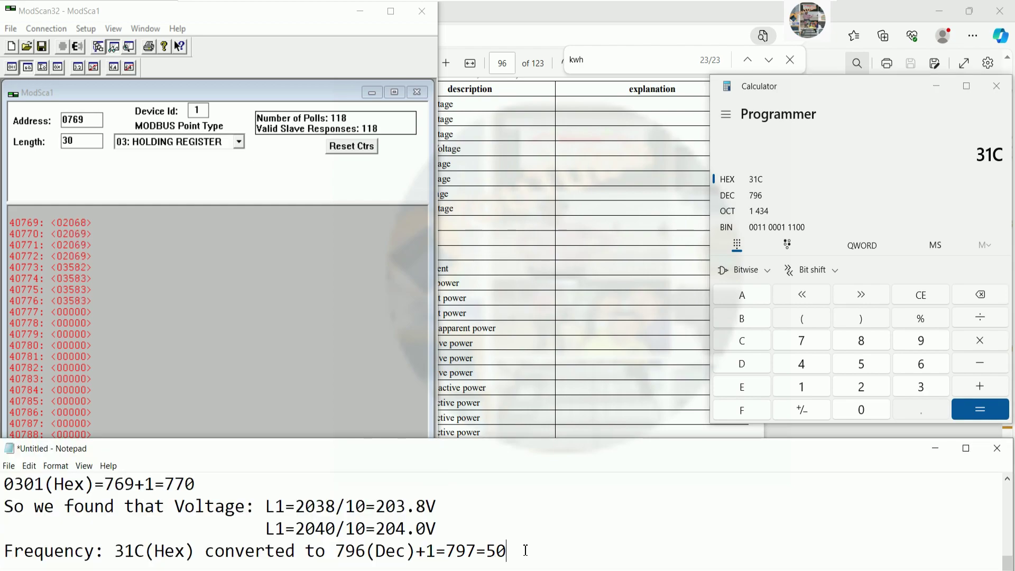
{"action": "type", "text": "01/10=50.01"}
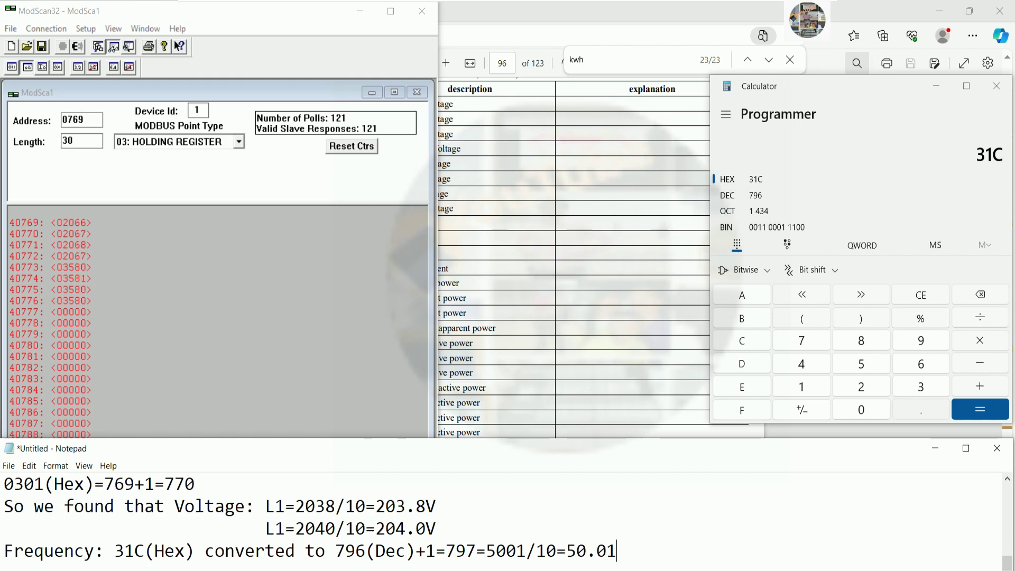
{"action": "type", "text": "Hz"}
{"action": "left_click", "coordinate": [934, 450]}
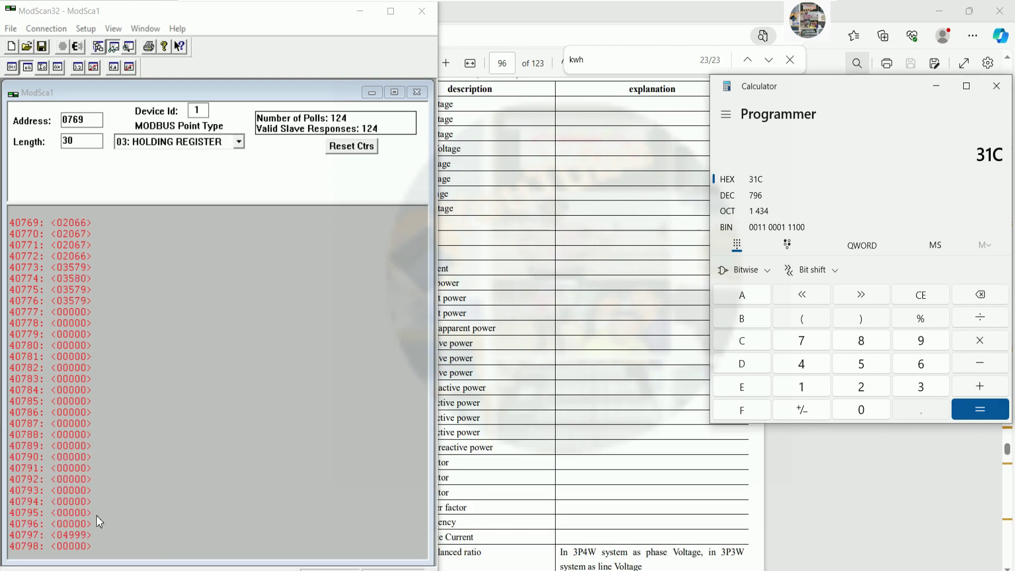
- Return to Notepad and add the line "Now let me read data from power meter2" below the Frequency line
{"action": "left_click", "coordinate": [480, 568]}
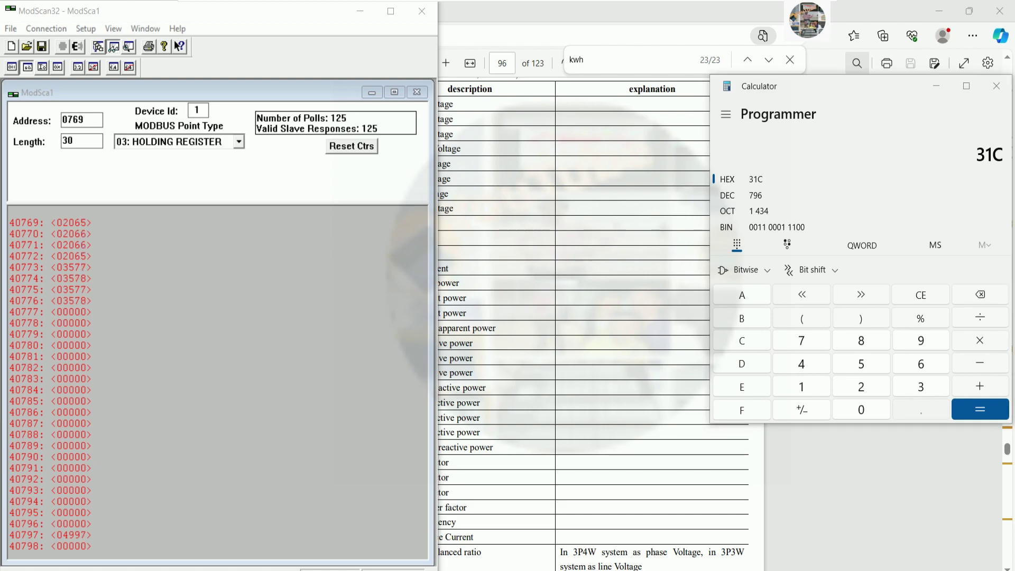
{"action": "key", "text": "Return"}
{"action": "type", "text": "N"}
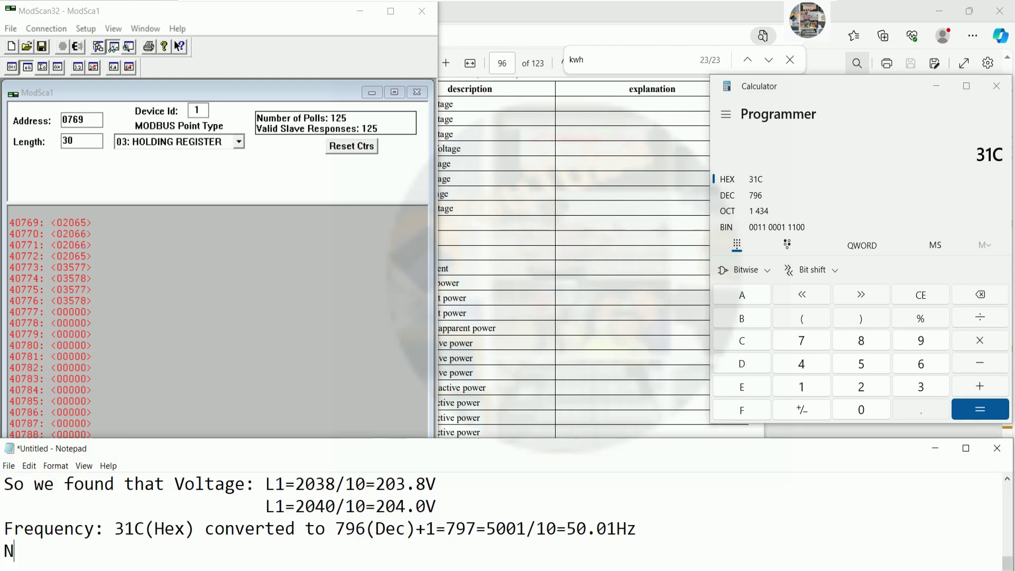
{"action": "type", "text": "ow let me "}
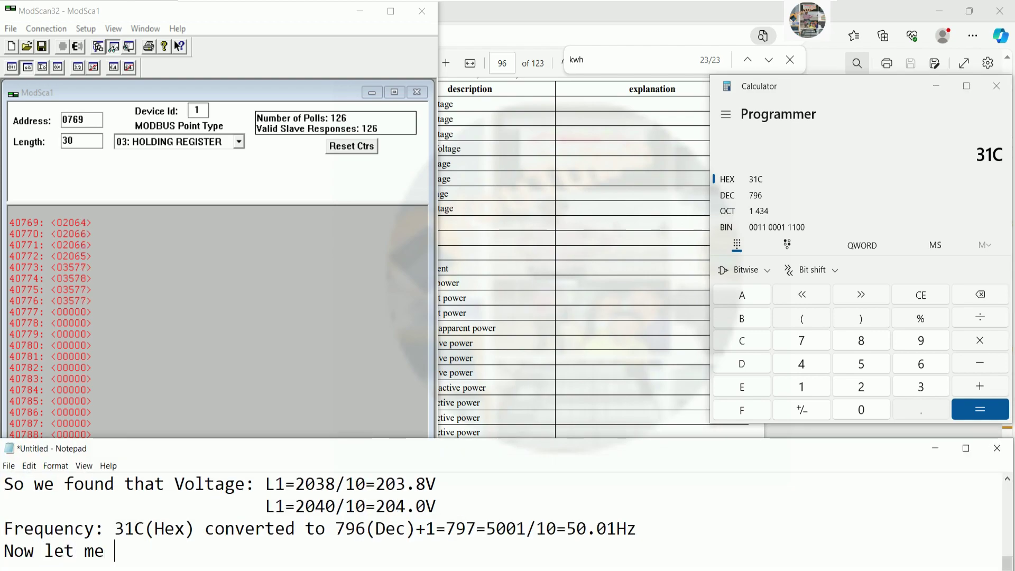
{"action": "type", "text": "read data f"}
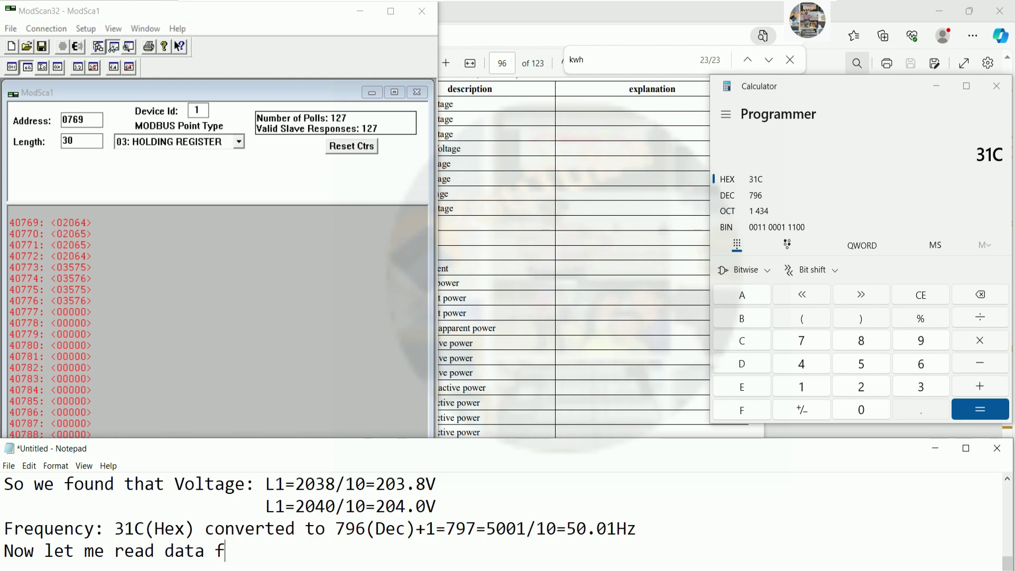
{"action": "type", "text": "rom power "}
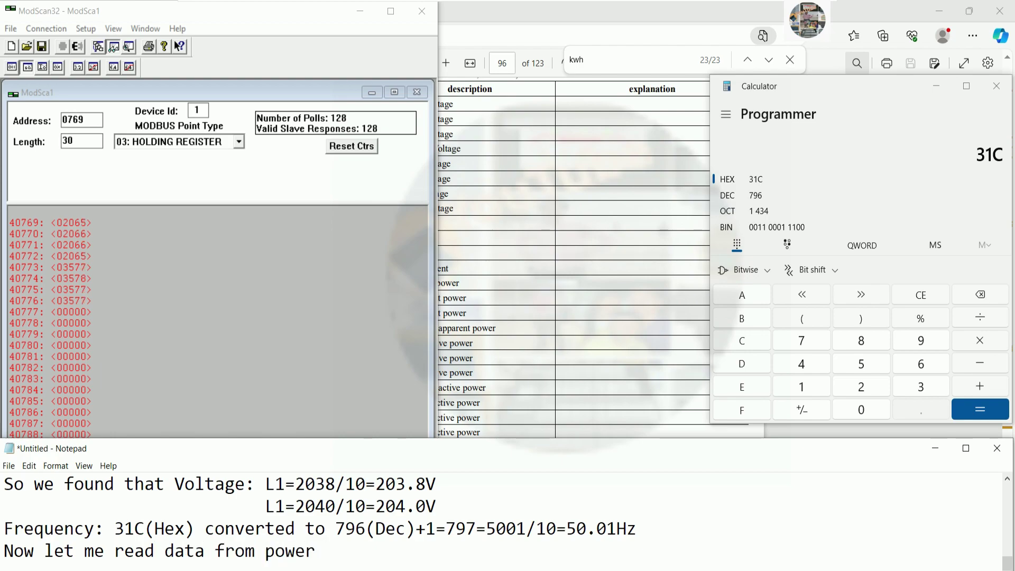
{"action": "type", "text": "meter2"}
- Minimize Notepad, Calculator and the PDF browser window, leaving only ModScan32 on the desktop
{"action": "left_click", "coordinate": [936, 448]}
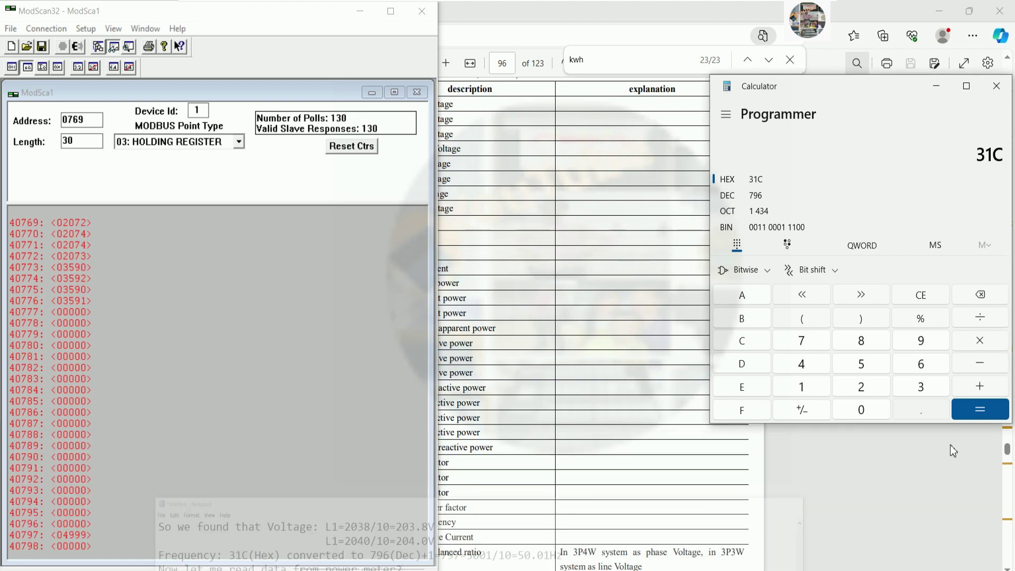
{"action": "left_click", "coordinate": [936, 86]}
{"action": "left_click", "coordinate": [939, 11]}
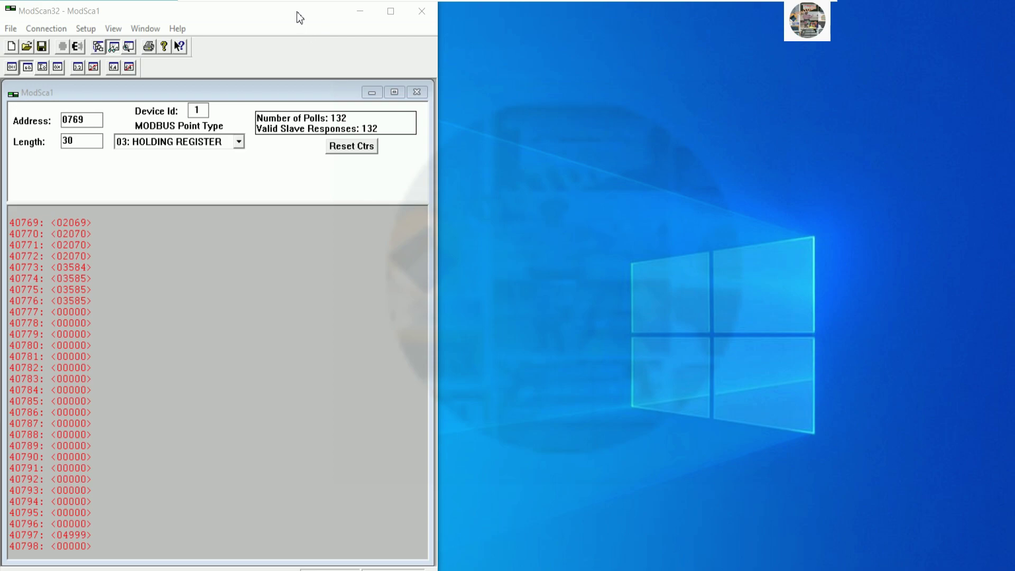
- Relocate the MODSCAN32 desktop shortcut to the empty area beside the ModScan32 window and restore that window's position and full height
{"action": "left_click_drag", "start_coordinate": [296, 17], "coordinate": [312, 204]}
{"action": "left_click_drag", "start_coordinate": [275, 95], "coordinate": [827, 96]}
{"action": "left_click_drag", "start_coordinate": [325, 206], "coordinate": [309, 26]}
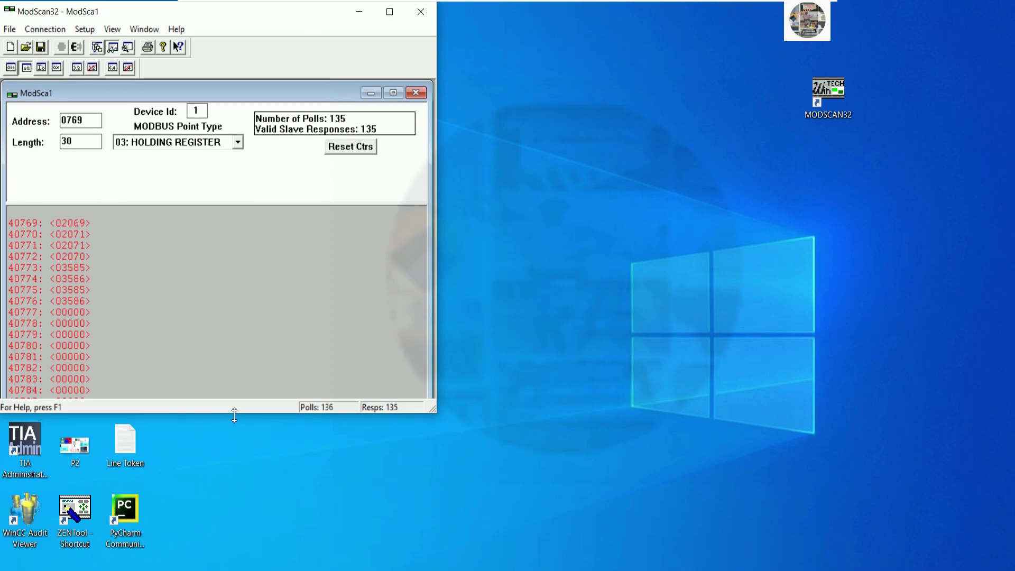
{"action": "double_click", "coordinate": [233, 412]}
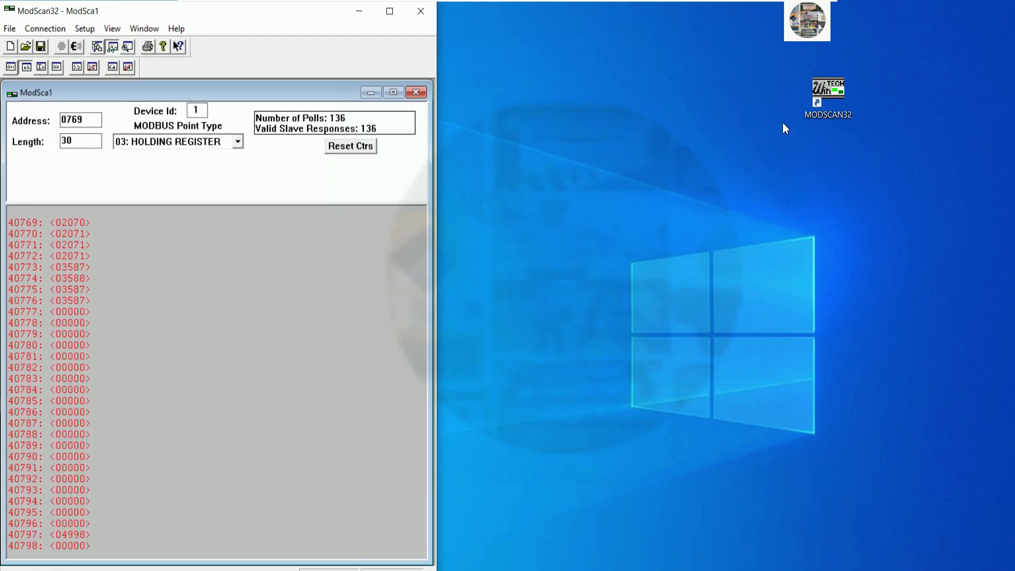
- Launch a second ModScan32 instance, reduce its width and place its window beside the first one
{"action": "double_click", "coordinate": [828, 94]}
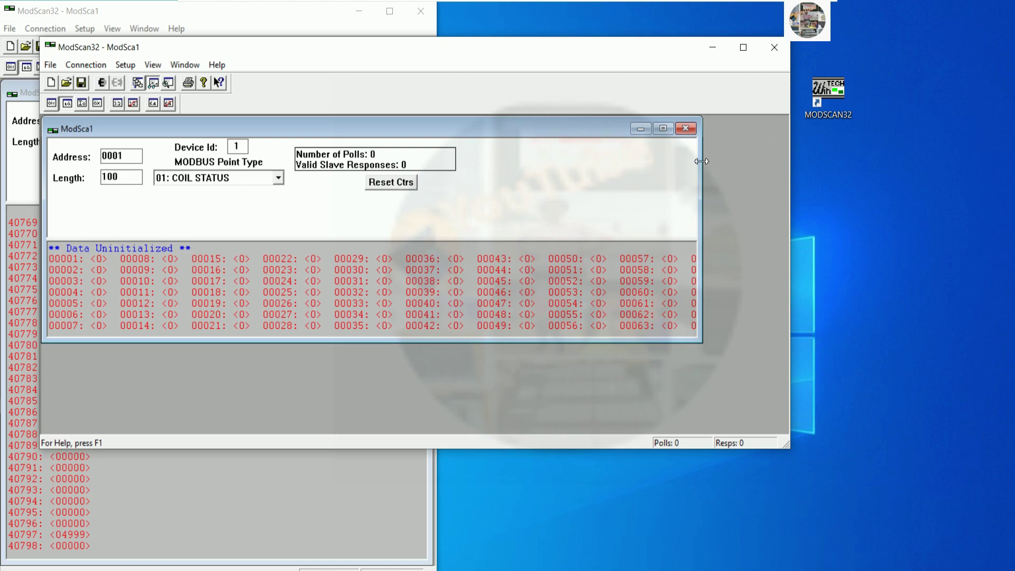
{"action": "left_click_drag", "start_coordinate": [698, 171], "coordinate": [539, 179]}
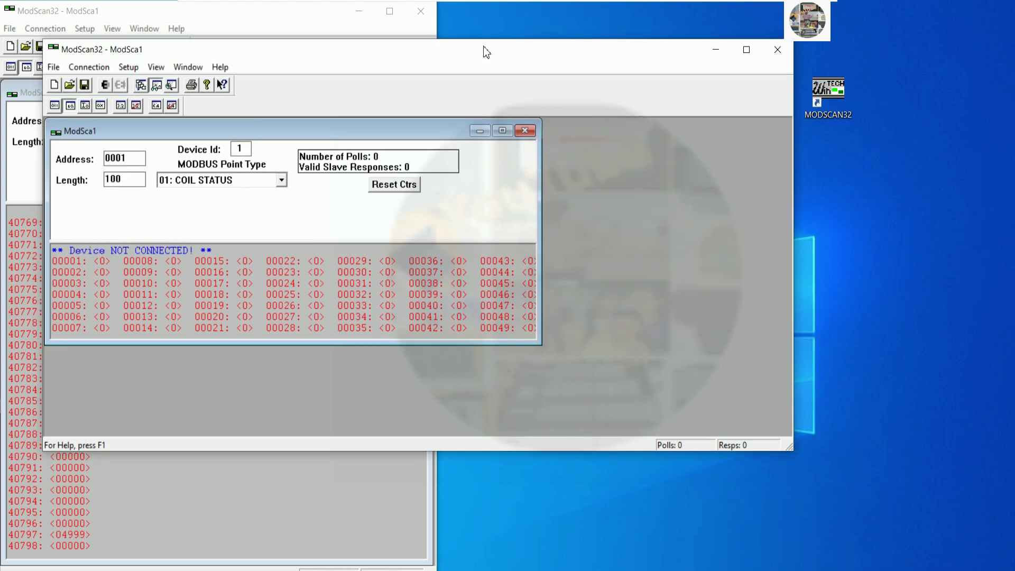
{"action": "left_click_drag", "start_coordinate": [483, 48], "coordinate": [566, 64]}
{"action": "left_click_drag", "start_coordinate": [876, 191], "coordinate": [653, 188]}
{"action": "left_click_drag", "start_coordinate": [458, 71], "coordinate": [827, 24]}
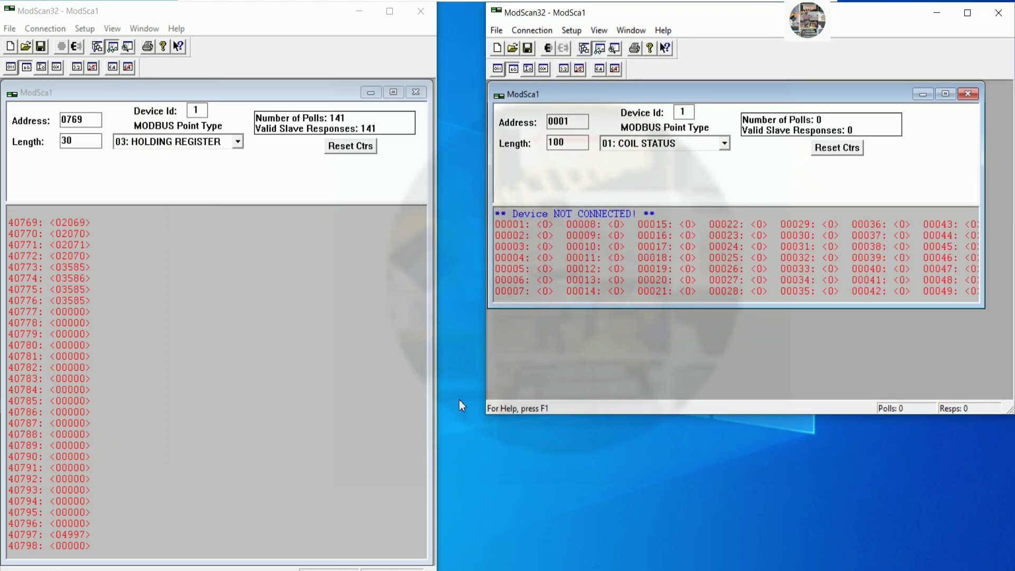
- Widen the first ModScan32 window to meet the second, and enlarge the second window and its ModSca1 document to fill the available space
{"action": "left_click_drag", "start_coordinate": [436, 385], "coordinate": [482, 354]}
{"action": "double_click", "coordinate": [573, 416]}
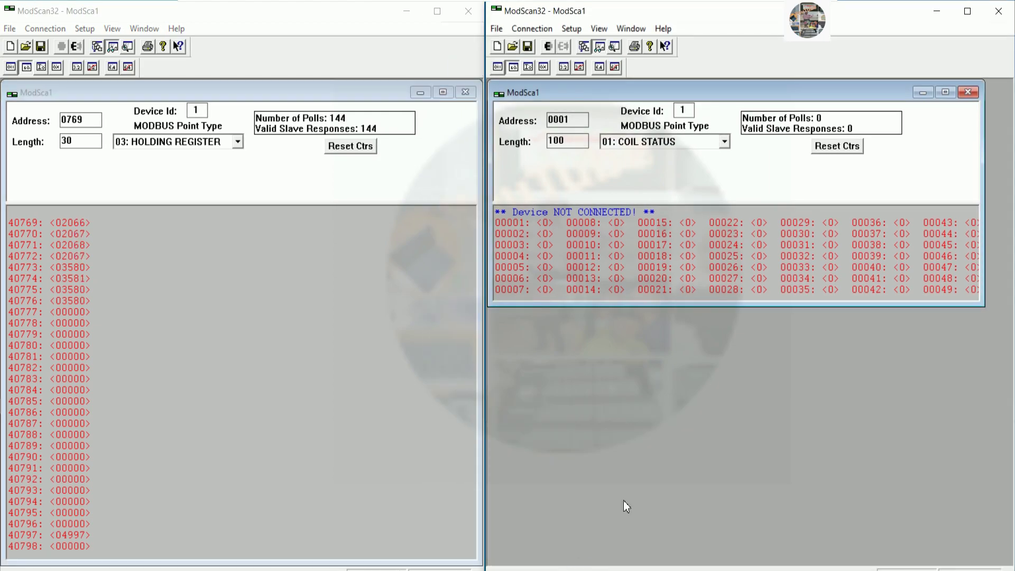
{"action": "left_click_drag", "start_coordinate": [660, 307], "coordinate": [671, 562]}
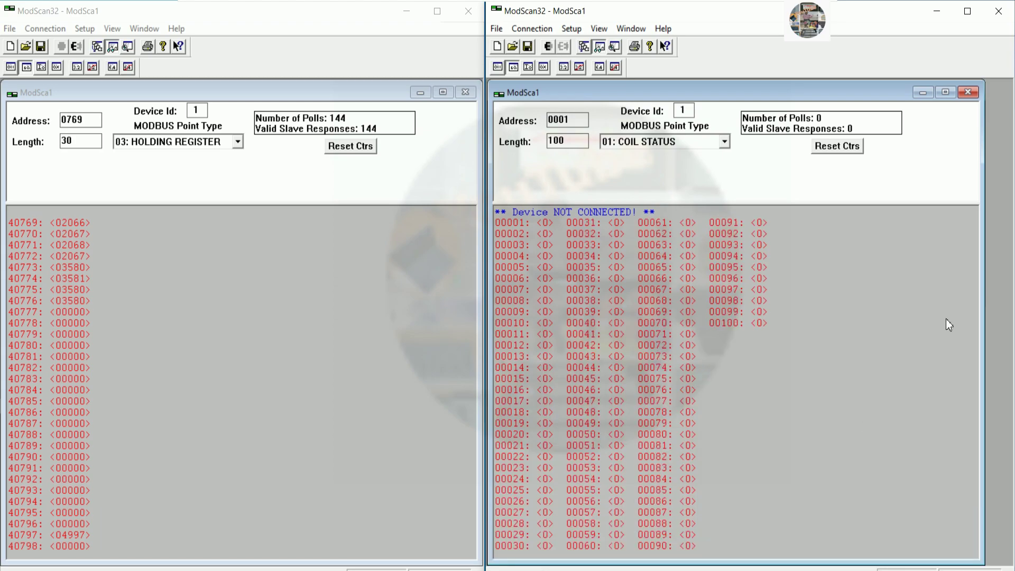
{"action": "left_click_drag", "start_coordinate": [983, 265], "coordinate": [1009, 260]}
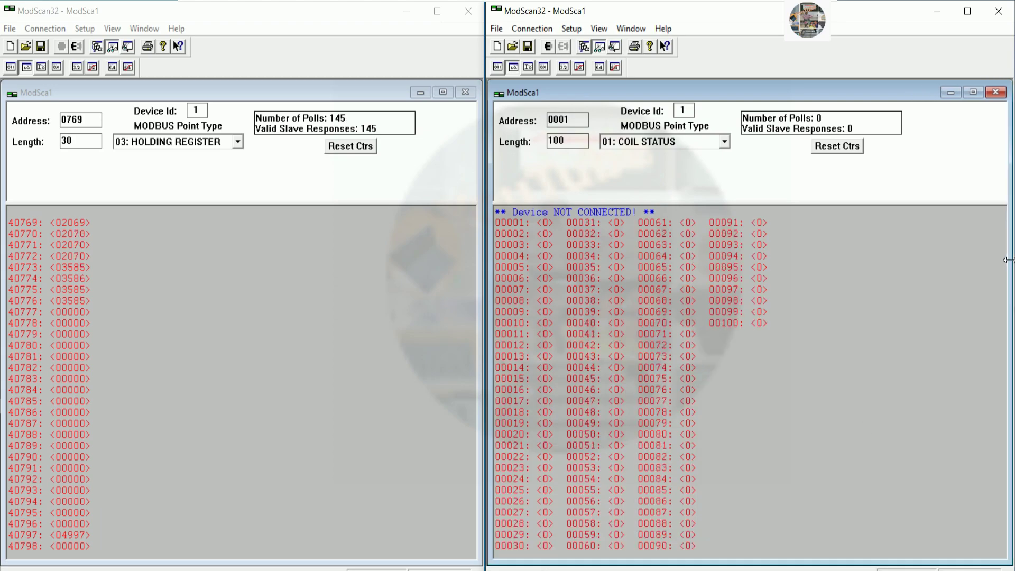
- Configure the second ModScan32 document for 03: HOLDING REGISTER, device ID 2, address 769 and length 30
{"action": "left_click", "coordinate": [723, 142]}
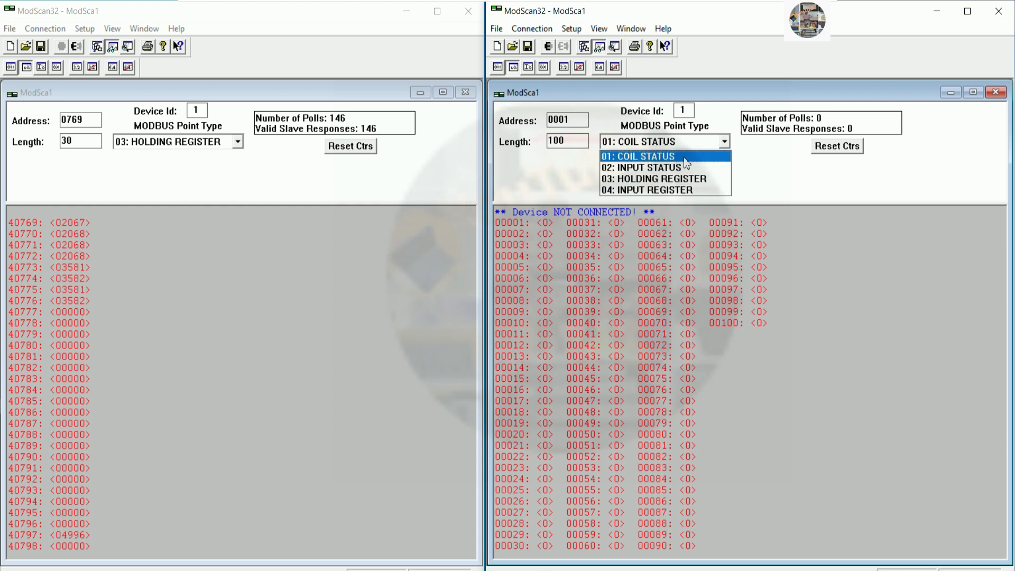
{"action": "left_click", "coordinate": [647, 179]}
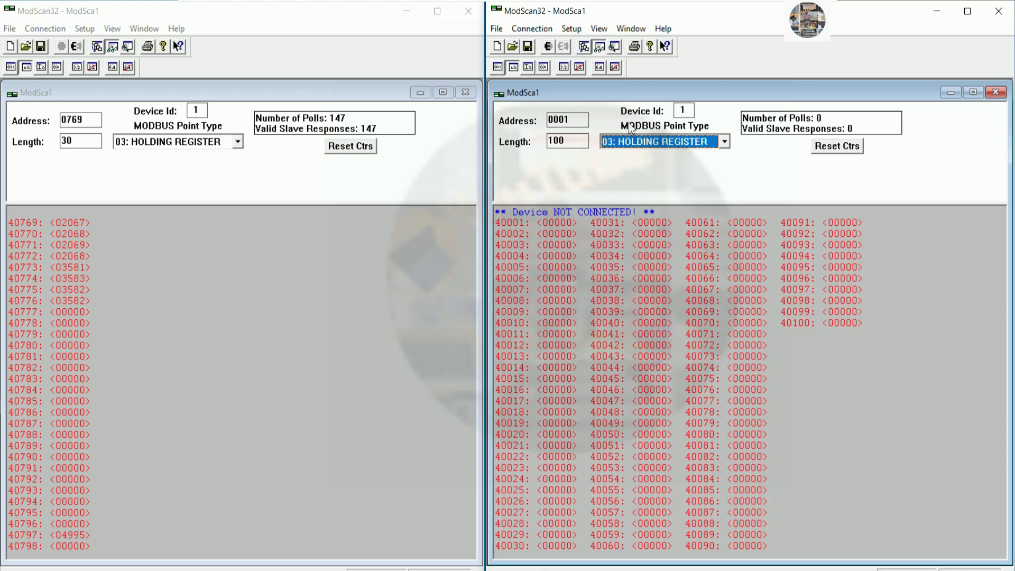
{"action": "left_click", "coordinate": [680, 108]}
{"action": "type", "text": "2"}
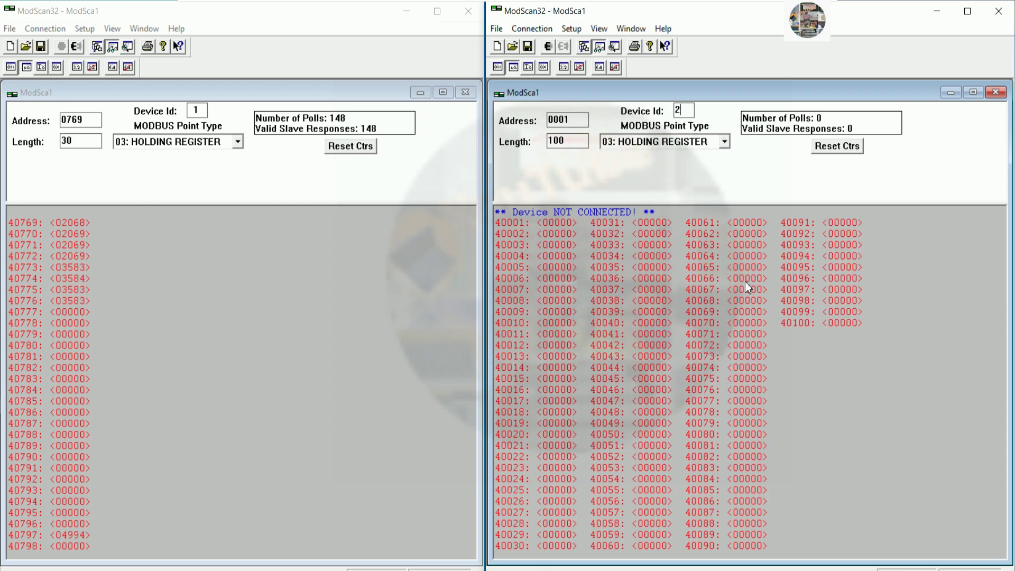
{"action": "left_click", "coordinate": [557, 120]}
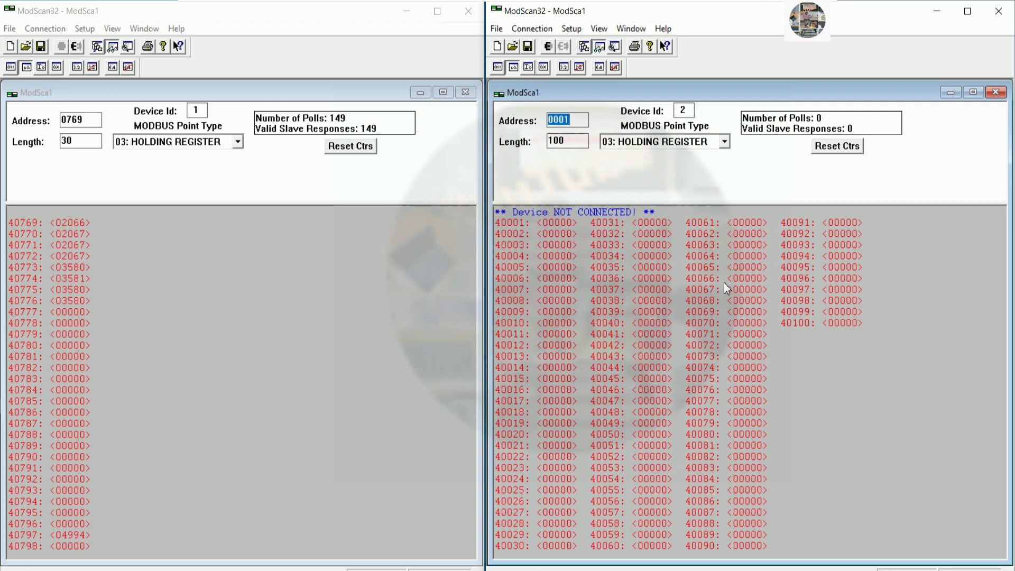
{"action": "type", "text": "769"}
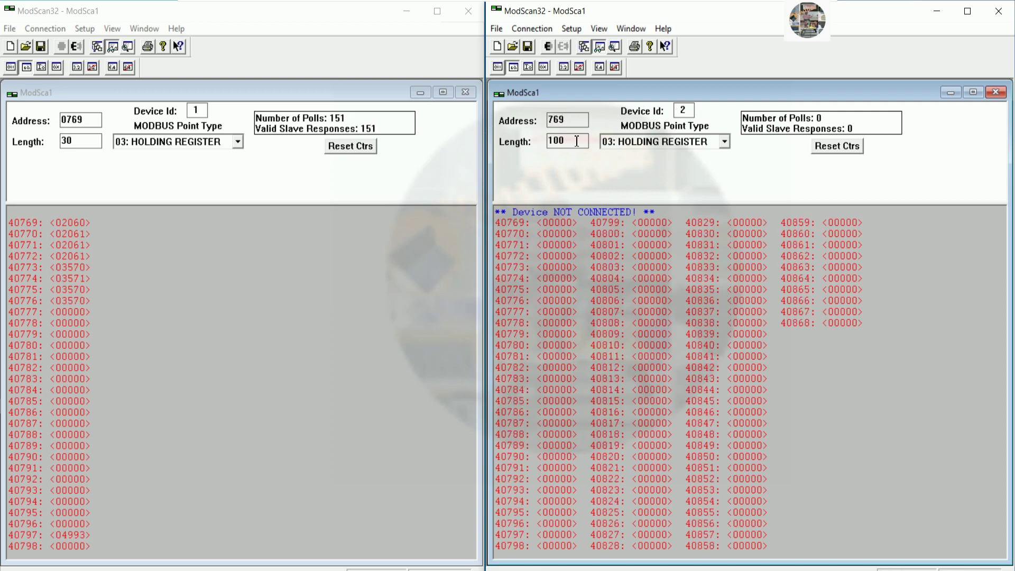
{"action": "key", "text": "Tab"}
{"action": "type", "text": "30"}
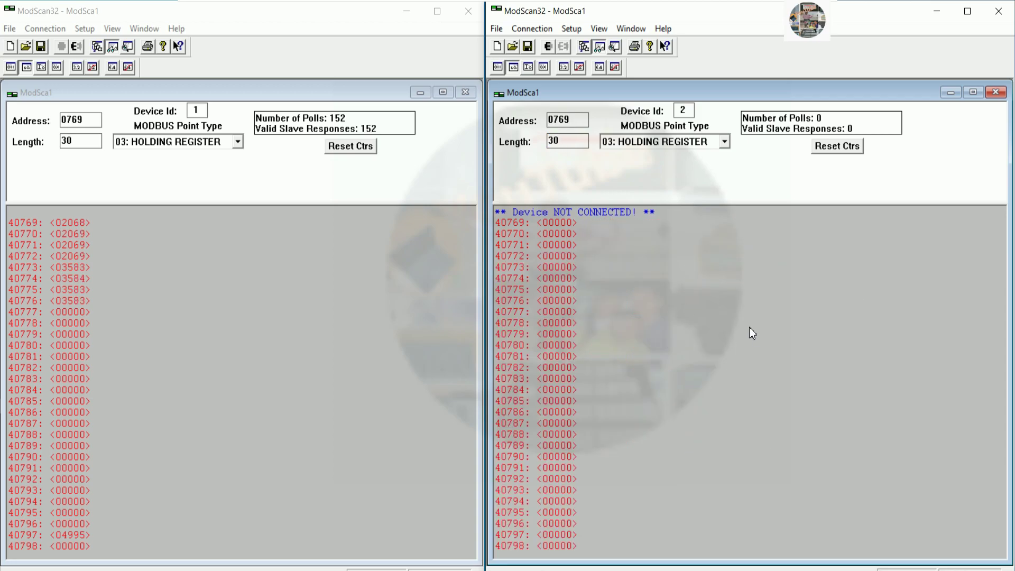
- Connect the second ModScan32 instance through Direct Connection to COM6 at a baud rate of 9600
{"action": "left_click", "coordinate": [529, 28]}
{"action": "left_click", "coordinate": [540, 42]}
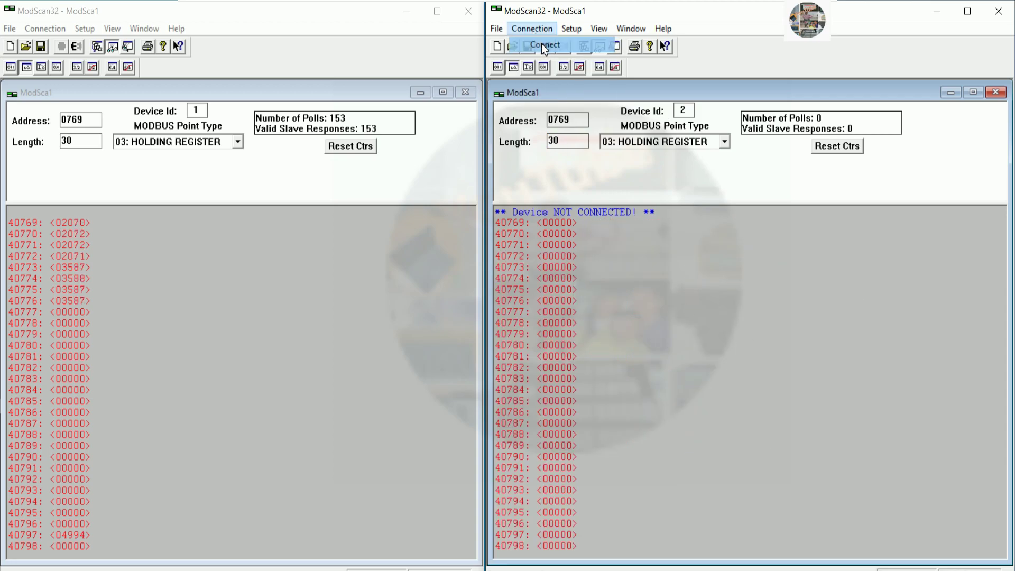
{"action": "left_click_drag", "start_coordinate": [734, 177], "coordinate": [823, 208]}
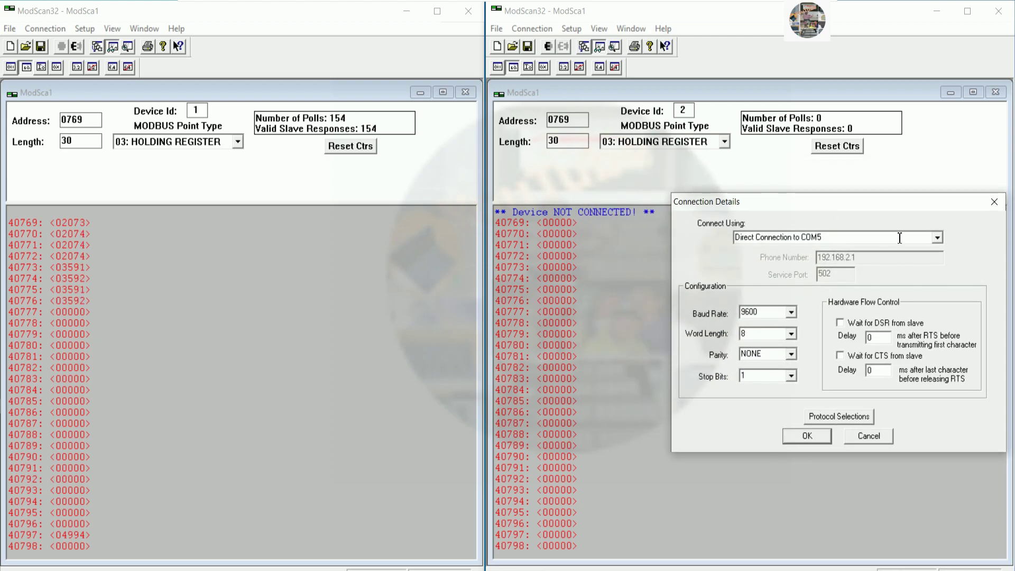
{"action": "left_click", "coordinate": [937, 237]}
{"action": "left_click", "coordinate": [835, 268]}
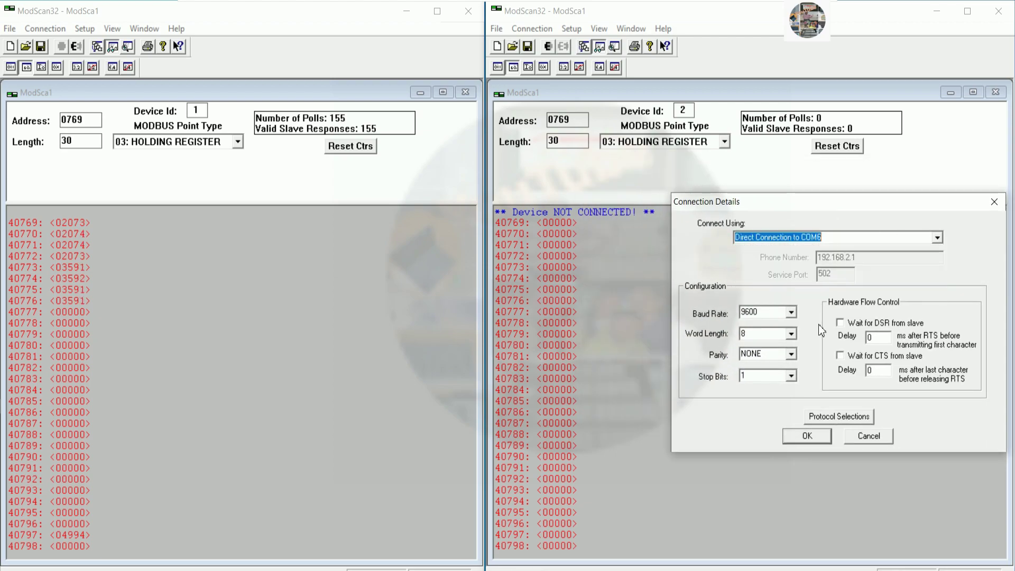
{"action": "left_click", "coordinate": [791, 312]}
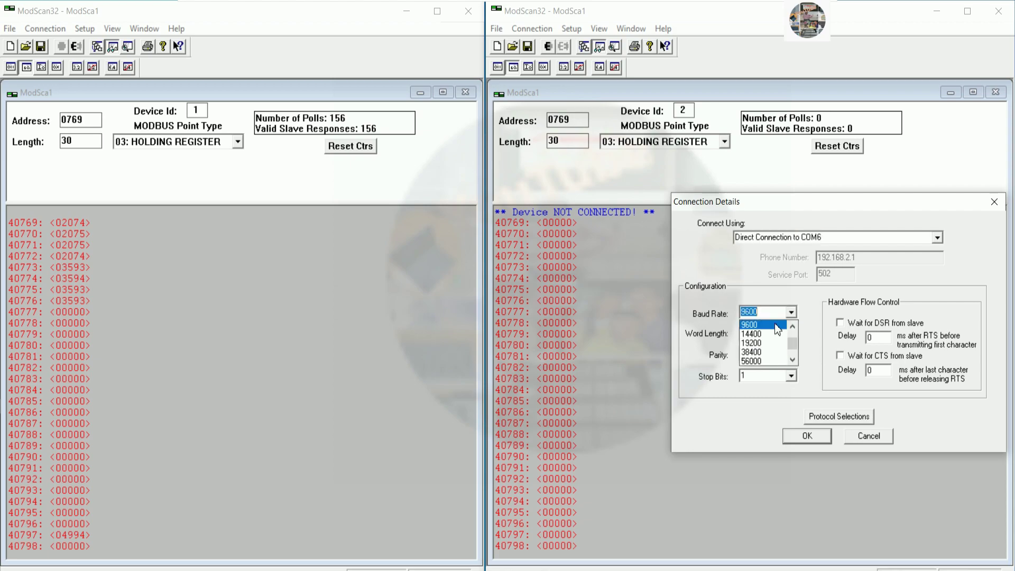
{"action": "left_click", "coordinate": [751, 325]}
{"action": "left_click", "coordinate": [807, 436]}
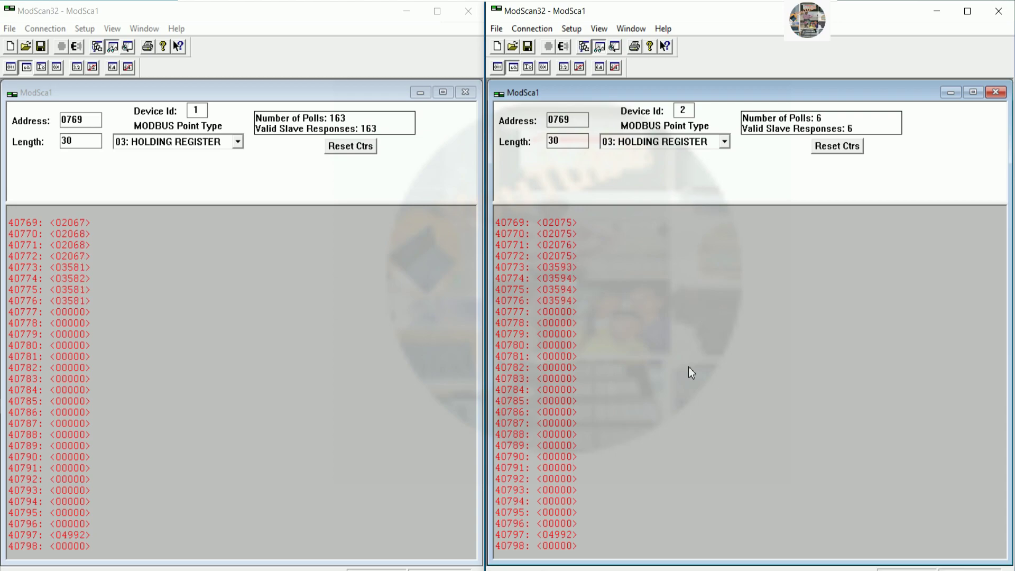
- Add the line "We can read also" to the Notepad notes and minimize Notepad to uncover both ModScan32 windows
{"action": "key", "text": "alt+Tab"}
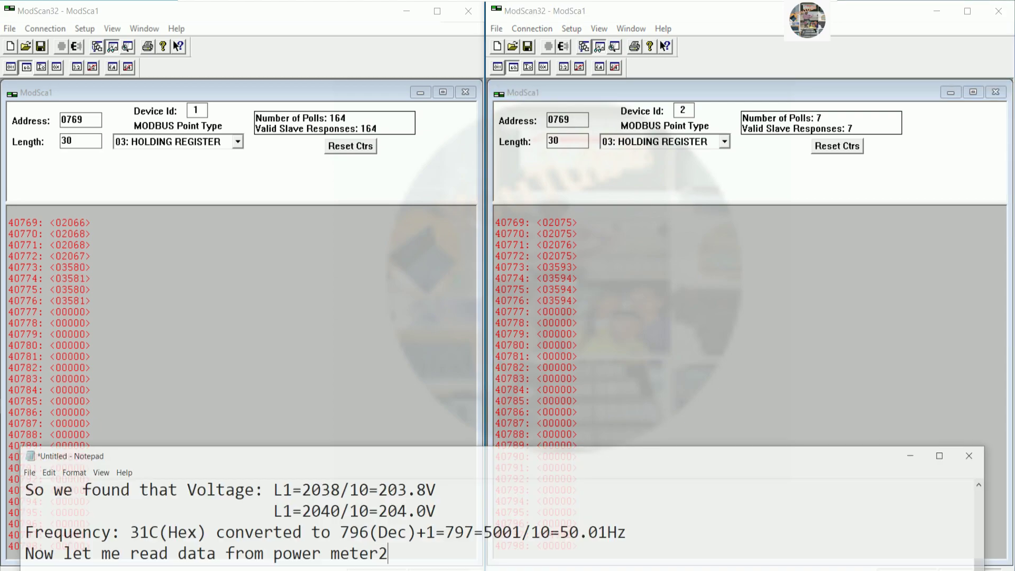
{"action": "key", "text": "Return"}
{"action": "type", "text": "W"}
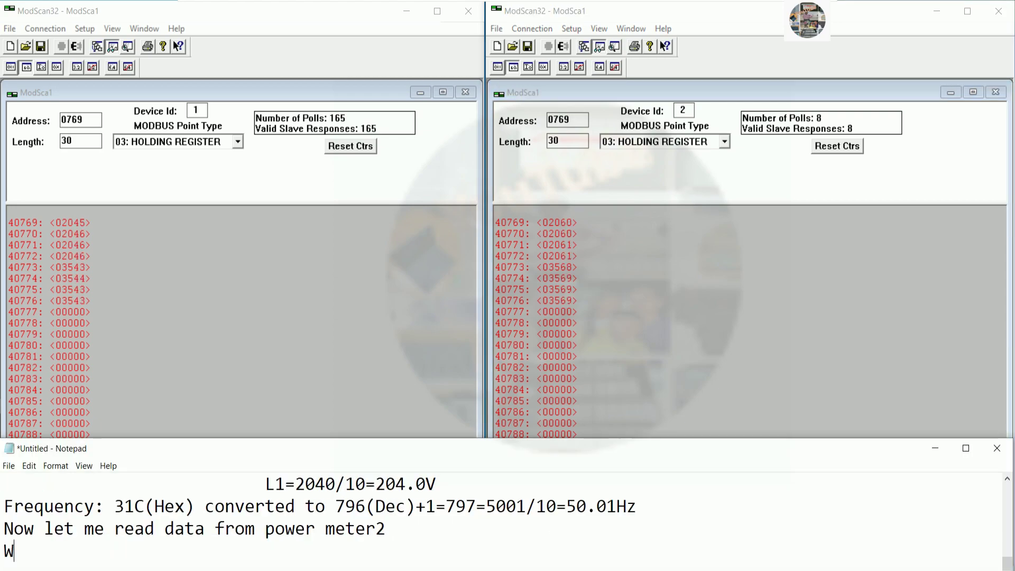
{"action": "type", "text": "e can read a"}
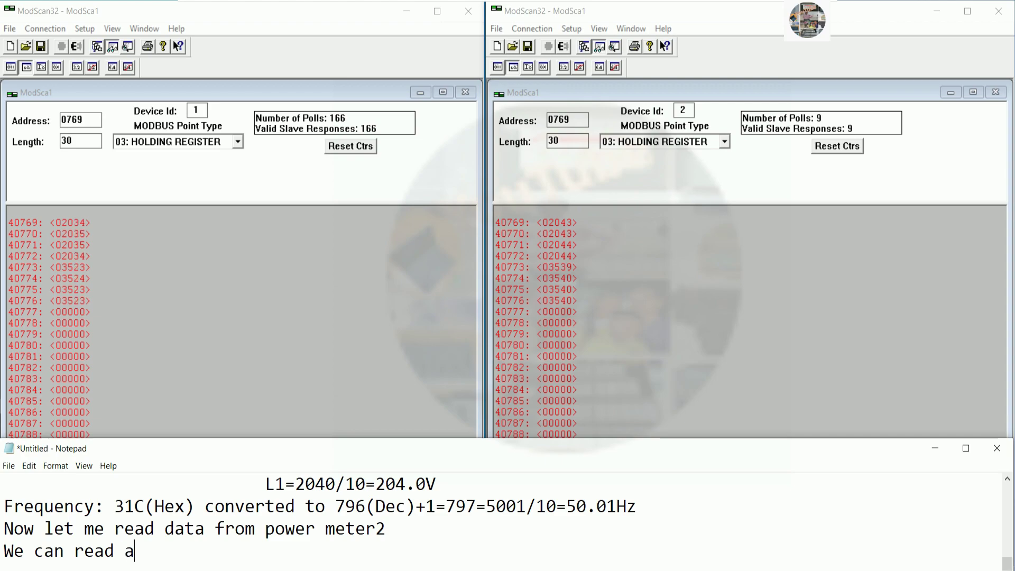
{"action": "type", "text": "los"}
{"action": "key", "text": "BackSpace"}
{"action": "key", "text": "BackSpace"}
{"action": "type", "text": "so"}
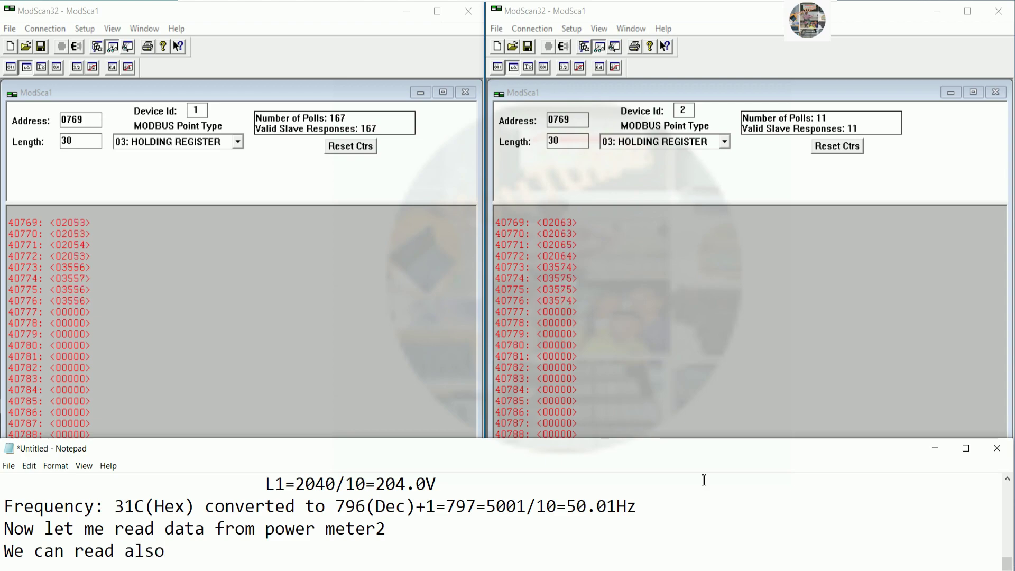
{"action": "left_click", "coordinate": [946, 448]}
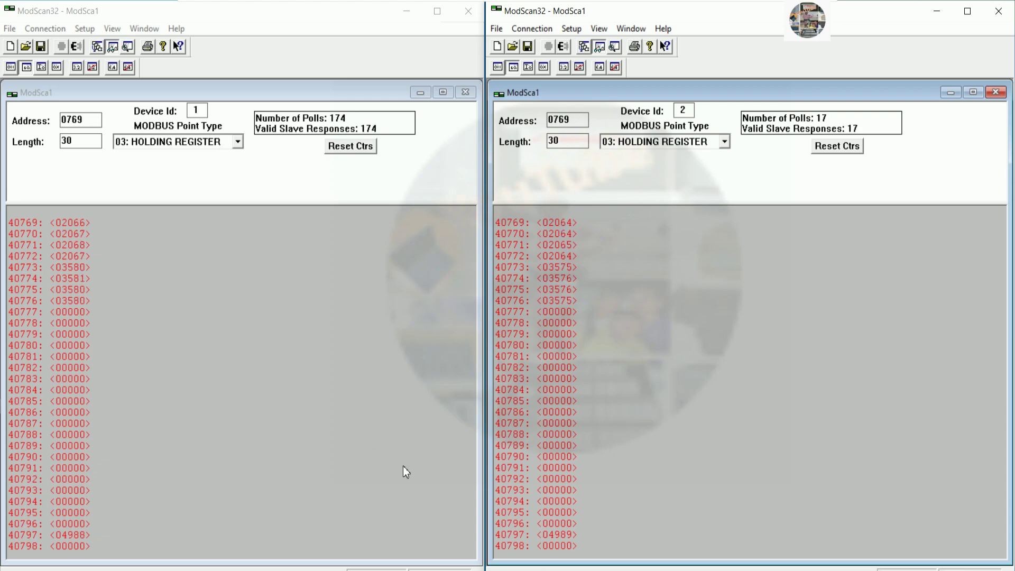
- Reopen the Notepad notes and add the line "So it had many parameters that we can read follow manual instruction of power meters."
{"action": "left_click", "coordinate": [384, 567]}
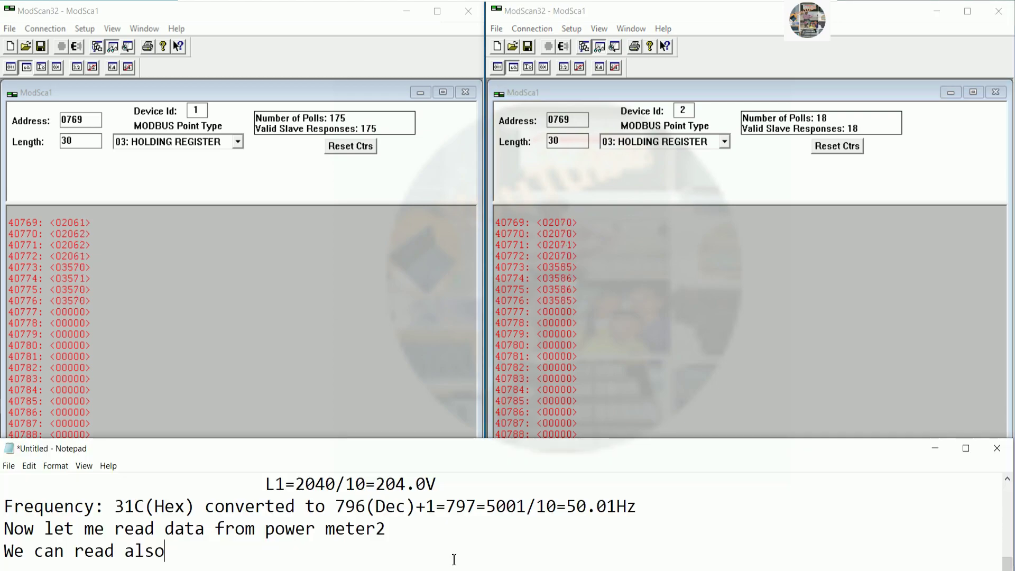
{"action": "key", "text": "Return"}
{"action": "type", "text": "So it "}
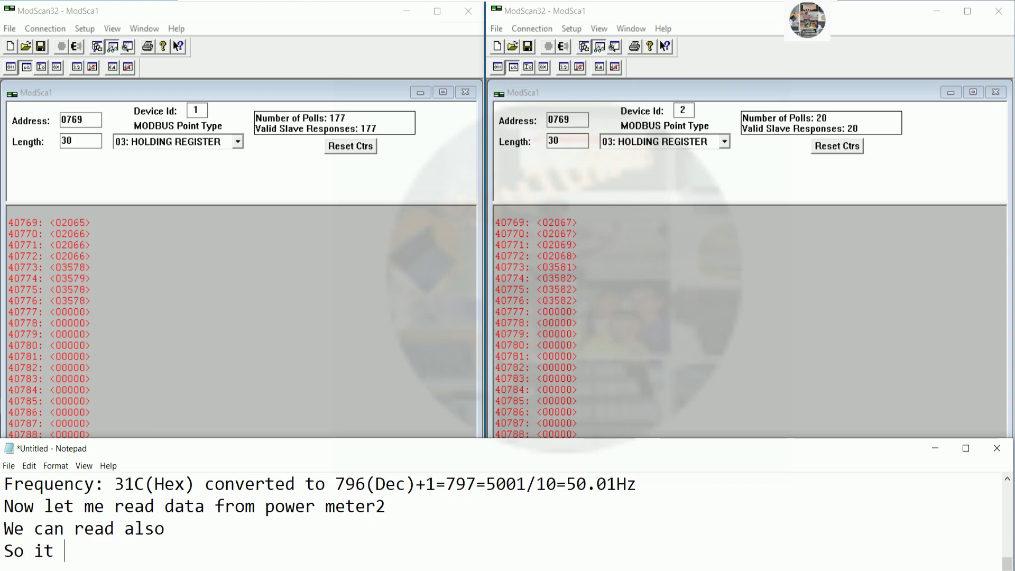
{"action": "type", "text": "ha"}
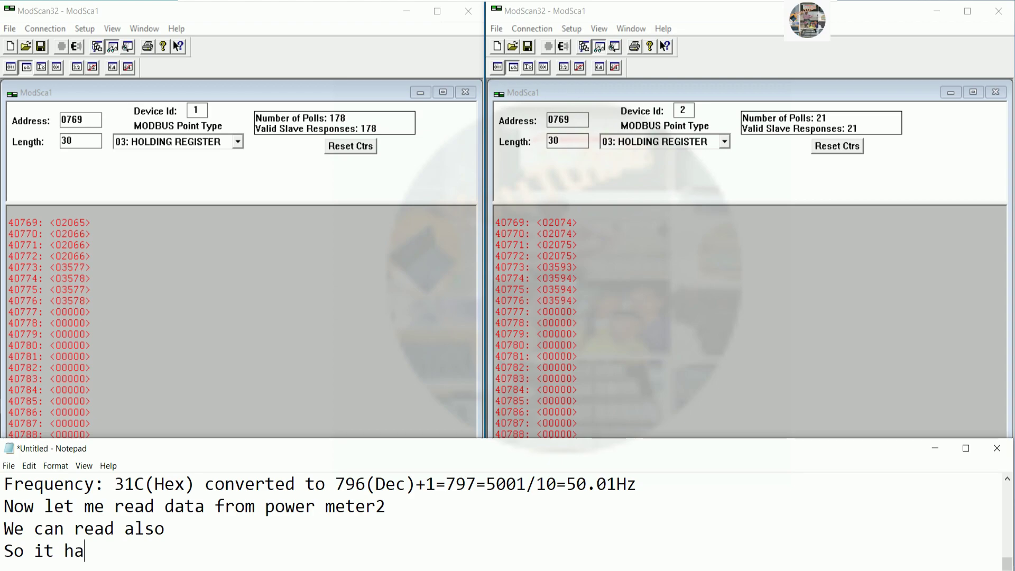
{"action": "type", "text": "d many p"}
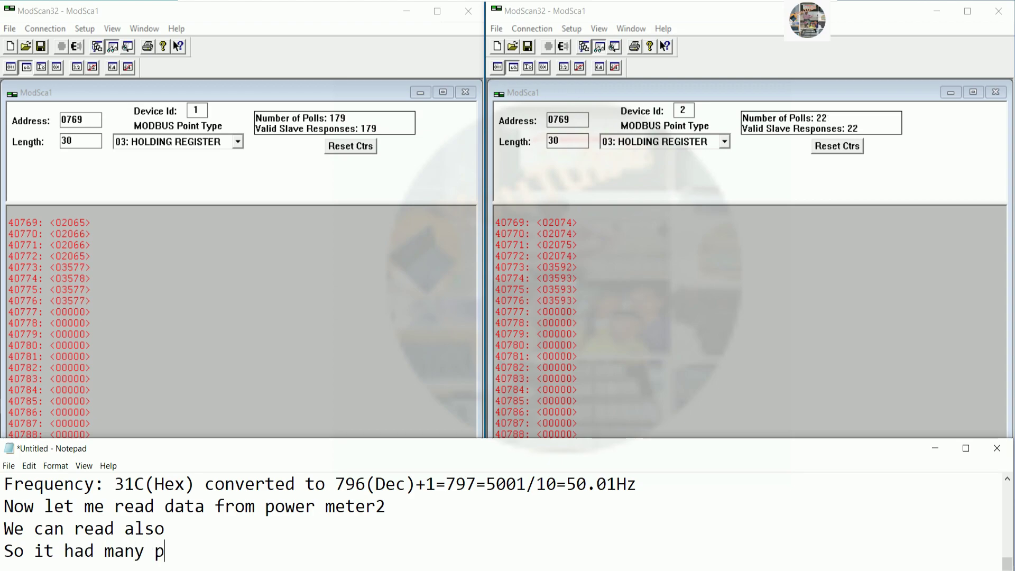
{"action": "key", "text": "BackSpace"}
{"action": "type", "text": "parameters "}
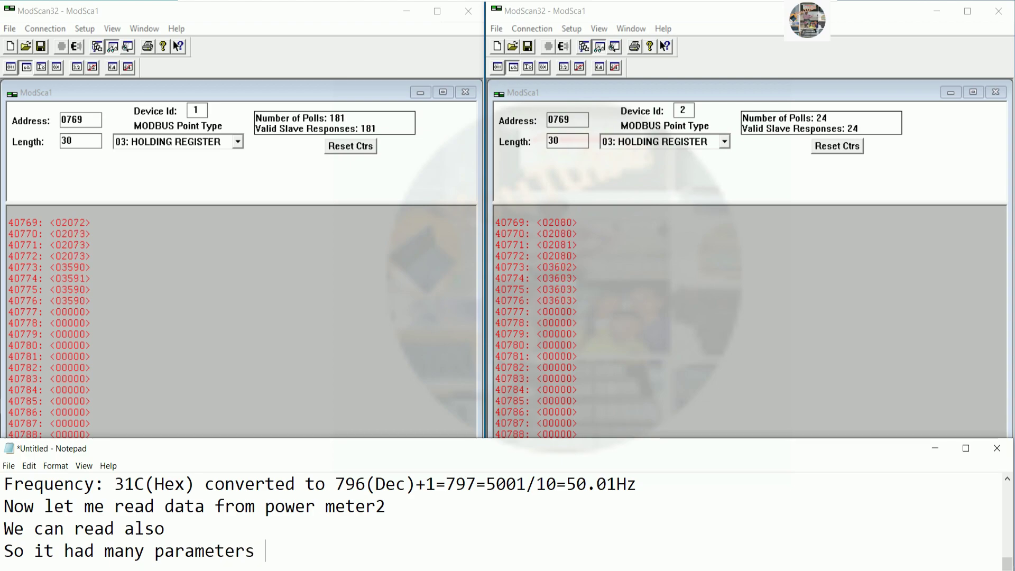
{"action": "type", "text": "that we ca"}
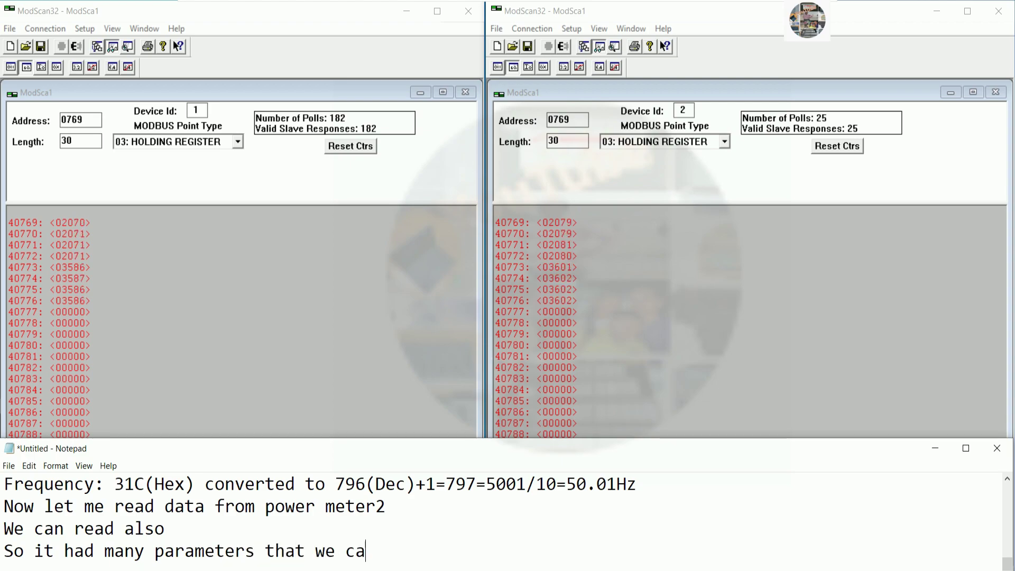
{"action": "type", "text": "n read f"}
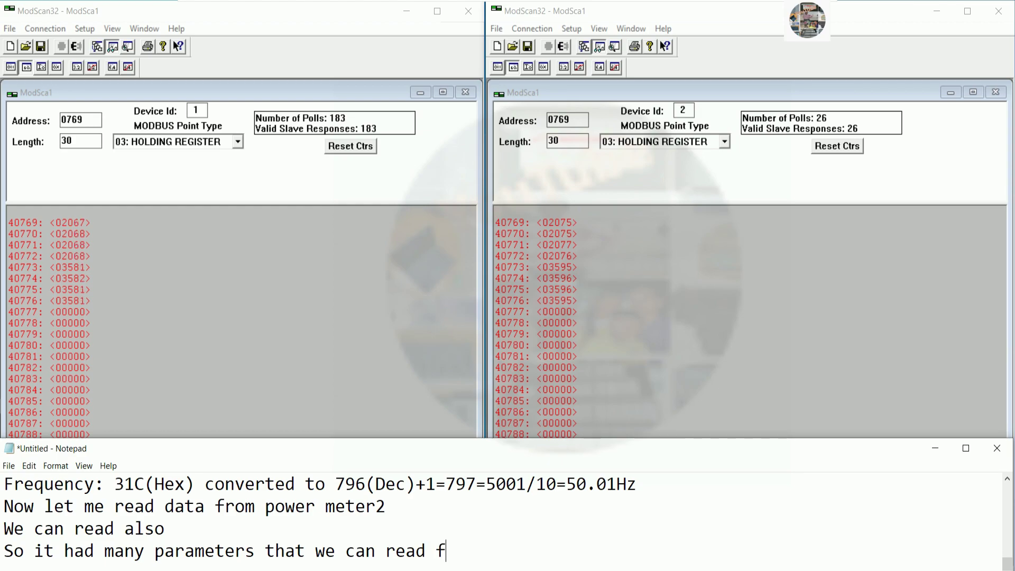
{"action": "type", "text": "ollow manual ins"}
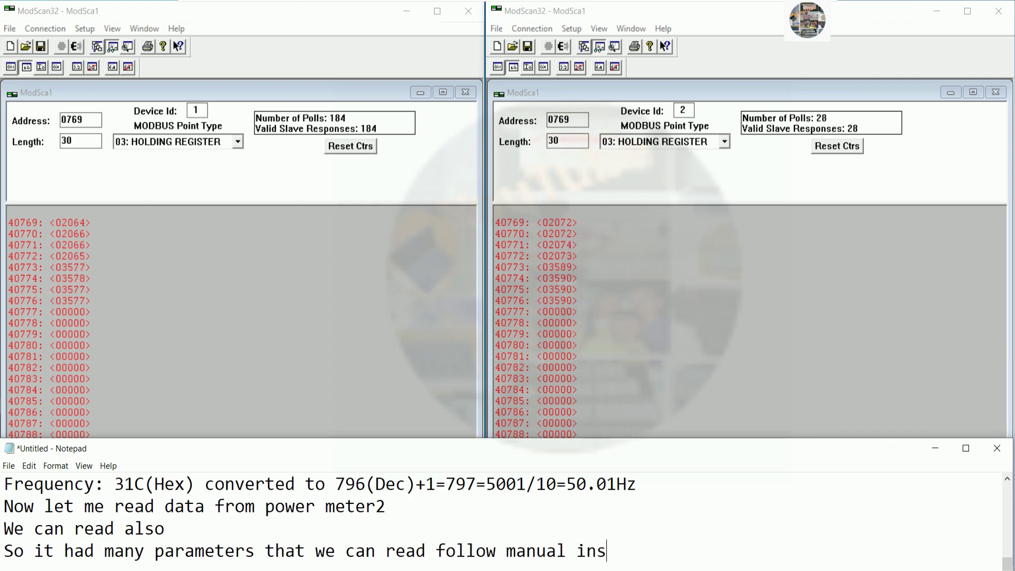
{"action": "type", "text": "truction "}
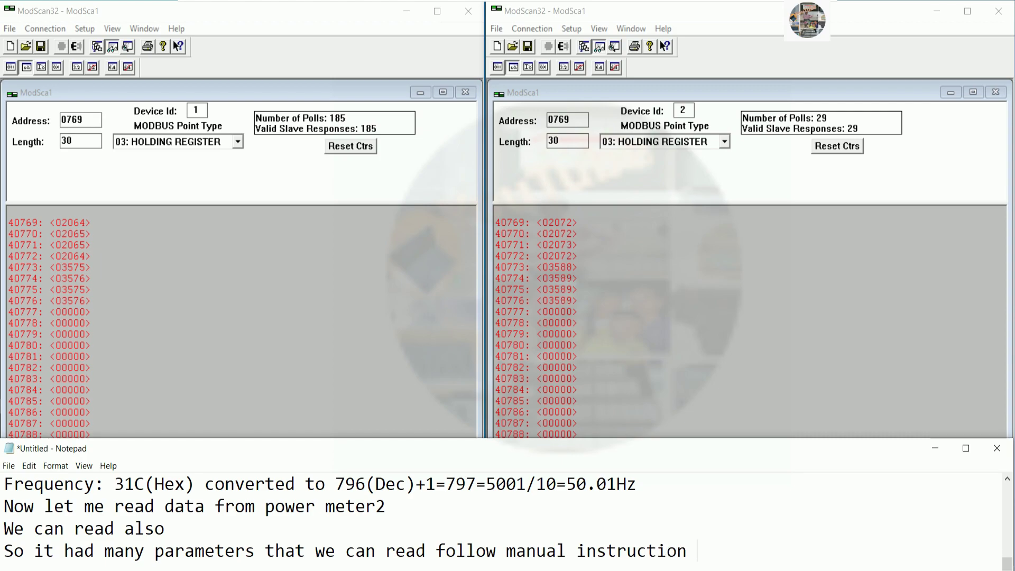
{"action": "type", "text": "of power meters"}
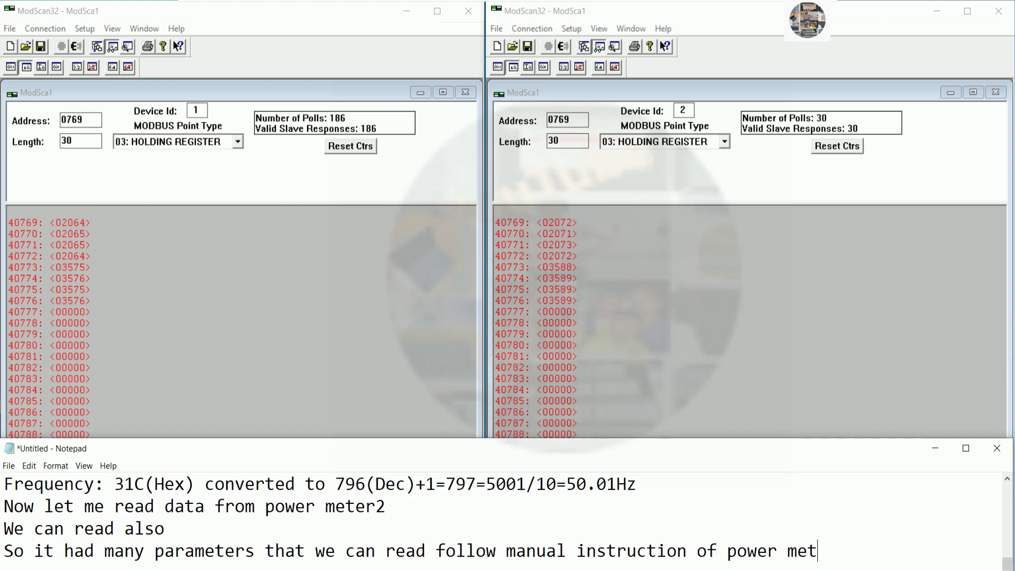
{"action": "type", "text": "."}
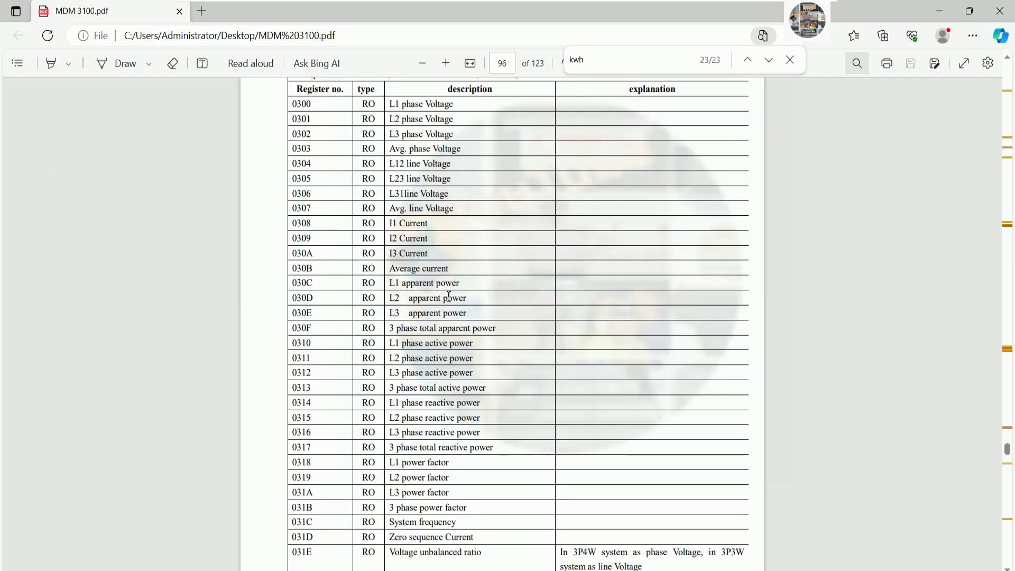
- Look through the demand, instant value and energy register tables in MDM 3100.pdf, and return to both ModScan32 windows and Notepad
{"action": "scroll", "coordinate": [464, 286], "scroll_direction": "up", "scroll_amount": 15}
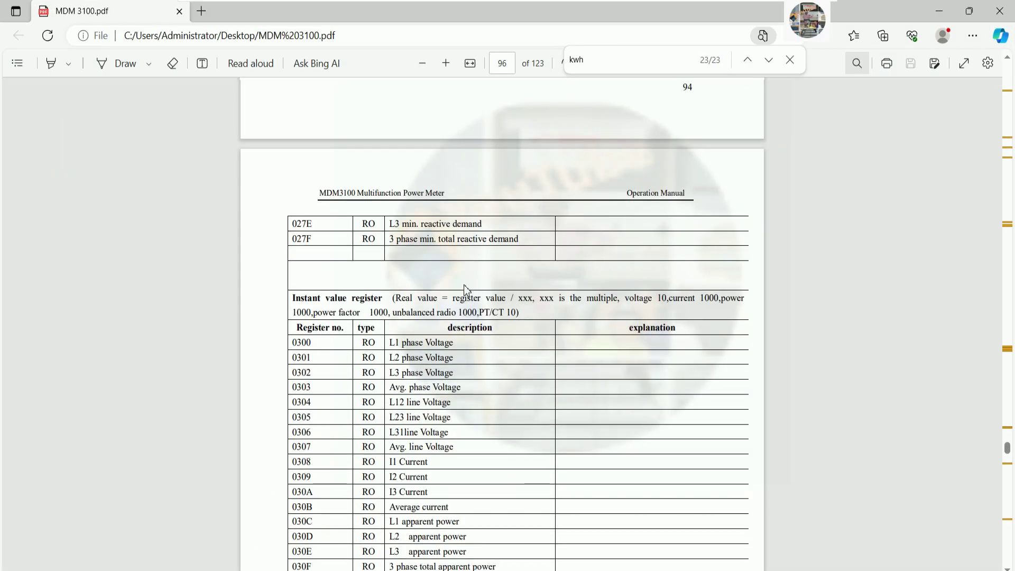
{"action": "scroll", "coordinate": [465, 289], "scroll_direction": "down", "scroll_amount": 20}
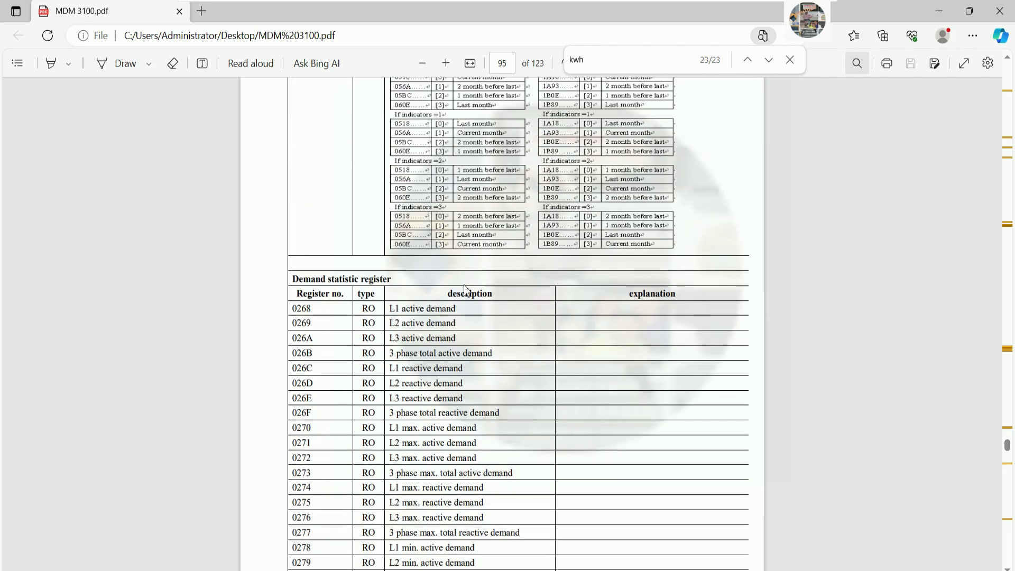
{"action": "scroll", "coordinate": [466, 290], "scroll_direction": "down", "scroll_amount": 20}
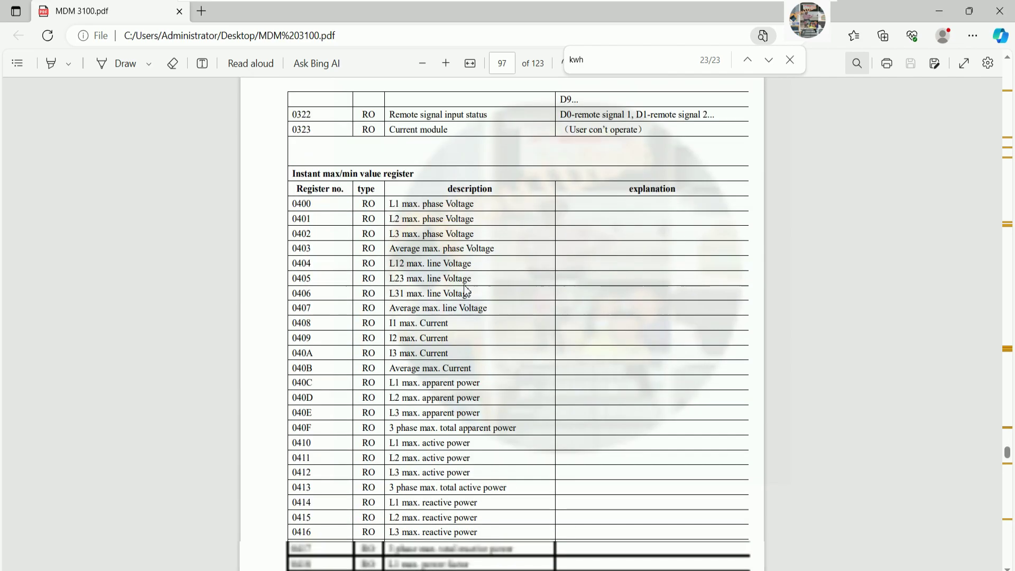
{"action": "scroll", "coordinate": [466, 290], "scroll_direction": "down", "scroll_amount": 6}
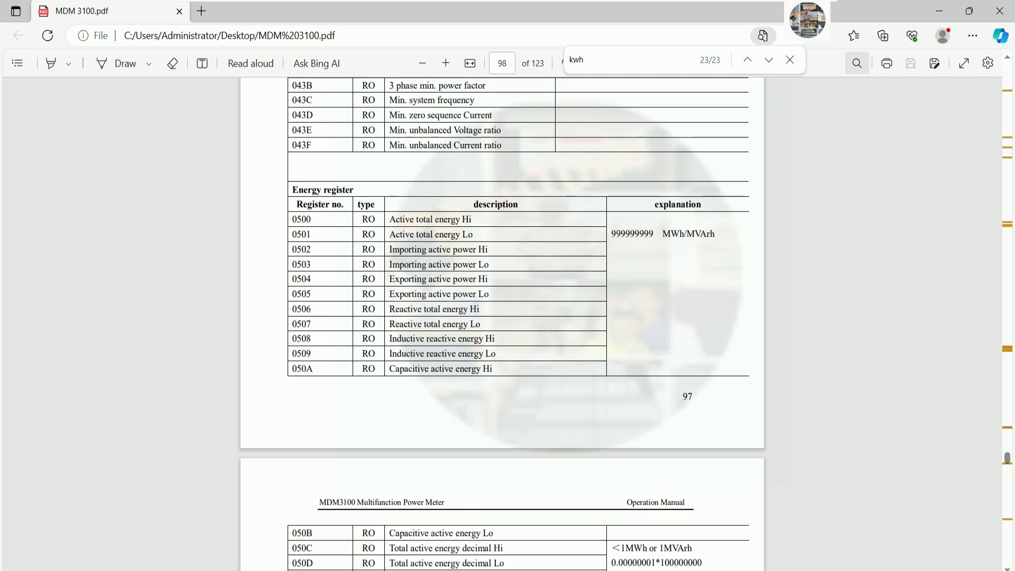
{"action": "left_click", "coordinate": [384, 529]}
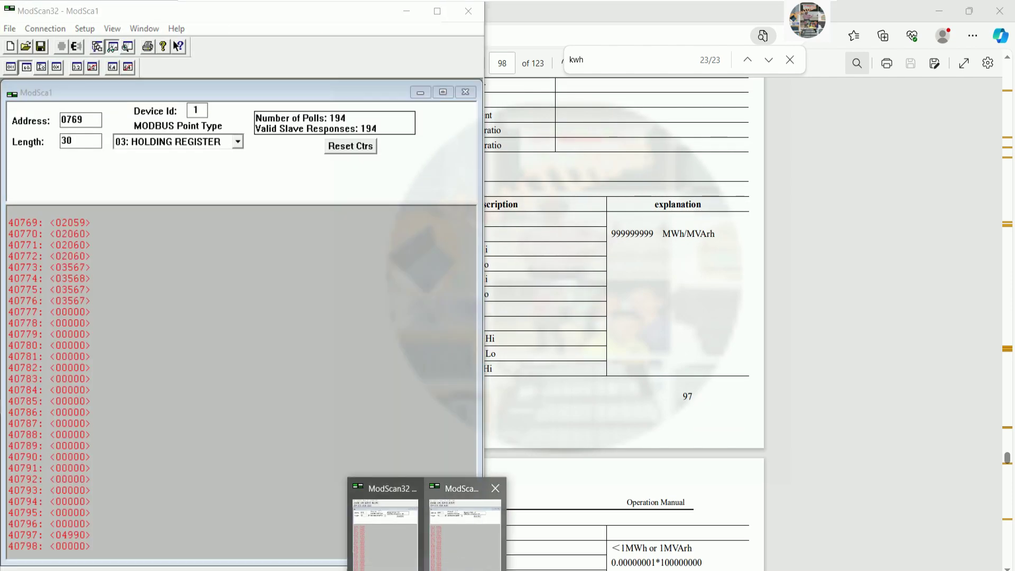
{"action": "left_click", "coordinate": [465, 533]}
{"action": "left_click", "coordinate": [569, 558]}
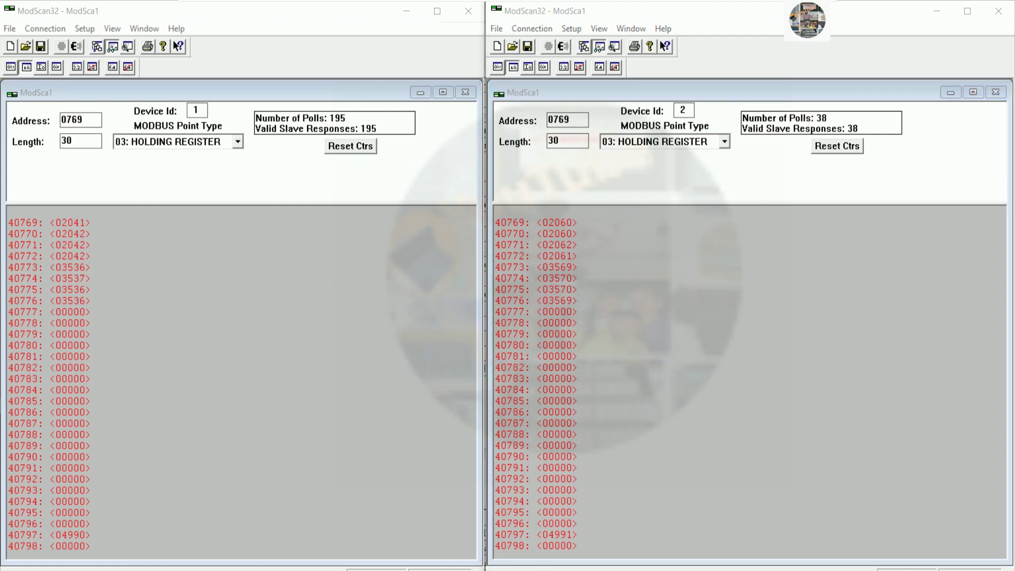
- Extend the last Notepad sentence after "power meters" with "that we would like to read and write."
{"action": "key", "text": "Return"}
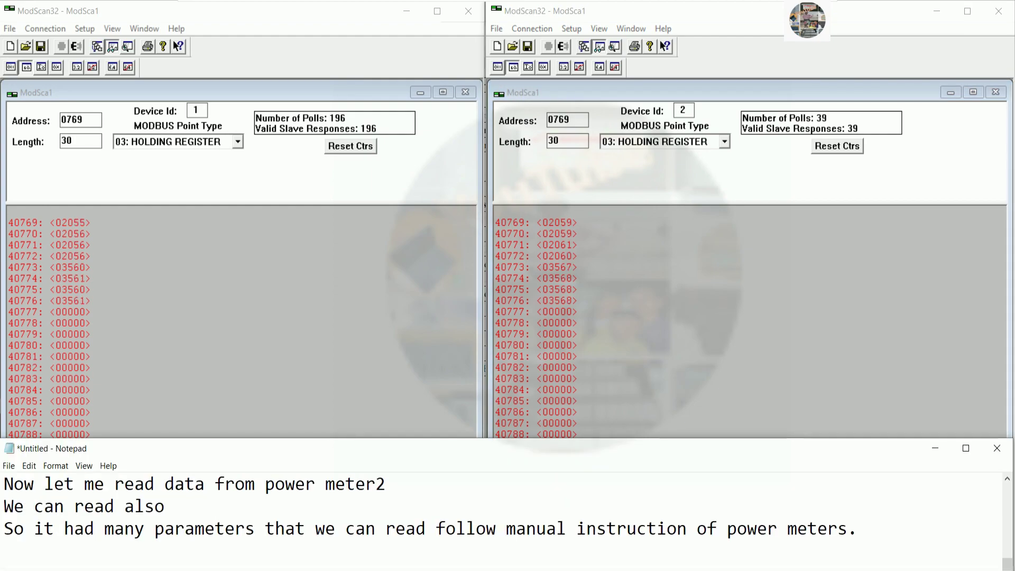
{"action": "key", "text": "BackSpace"}
{"action": "type", "text": "that "}
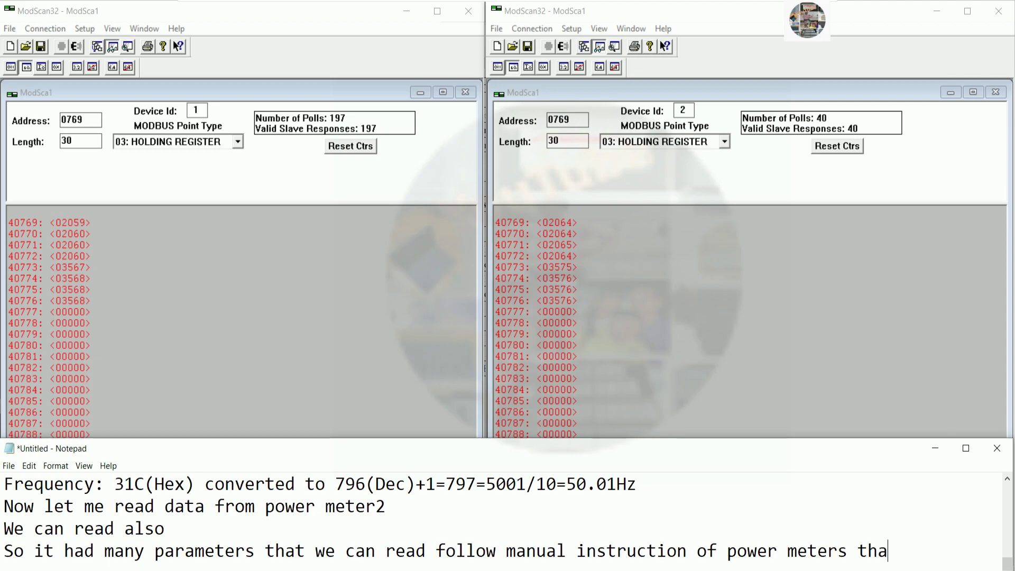
{"action": "type", "text": "we "}
{"action": "type", "text": "would l"}
{"action": "type", "text": "ike to ea"}
{"action": "key", "text": "BackSpace"}
{"action": "key", "text": "BackSpace"}
{"action": "type", "text": "red"}
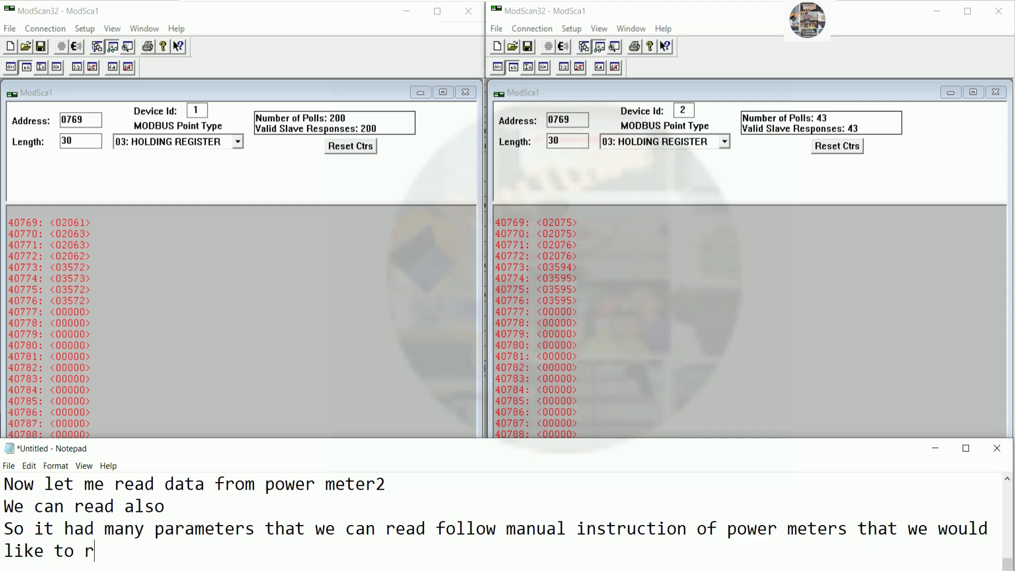
{"action": "key", "text": "BackSpace"}
{"action": "key", "text": "BackSpace"}
{"action": "type", "text": "d"}
{"action": "key", "text": "BackSpace"}
{"action": "type", "text": "ad and w"}
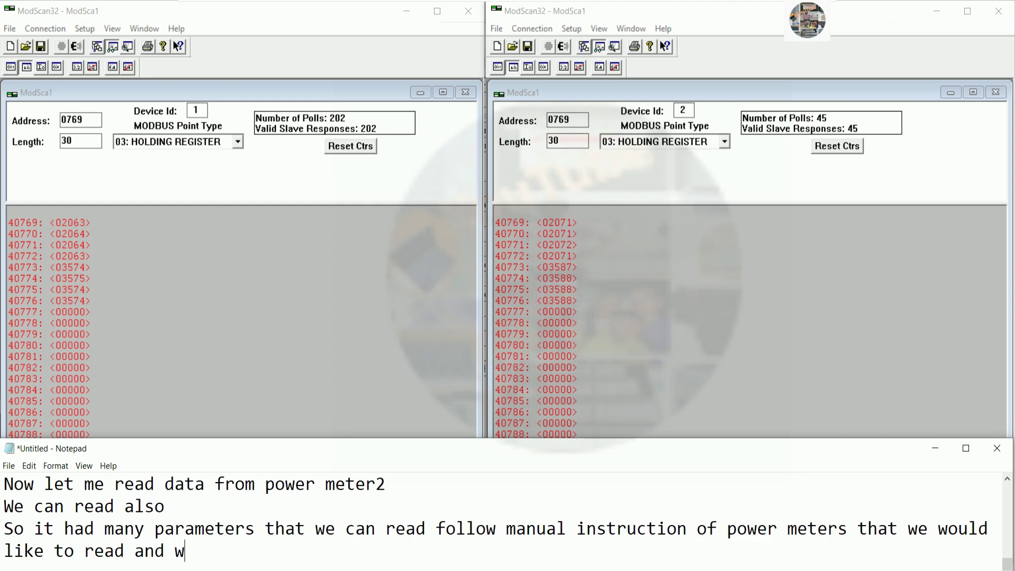
{"action": "type", "text": "rite."}
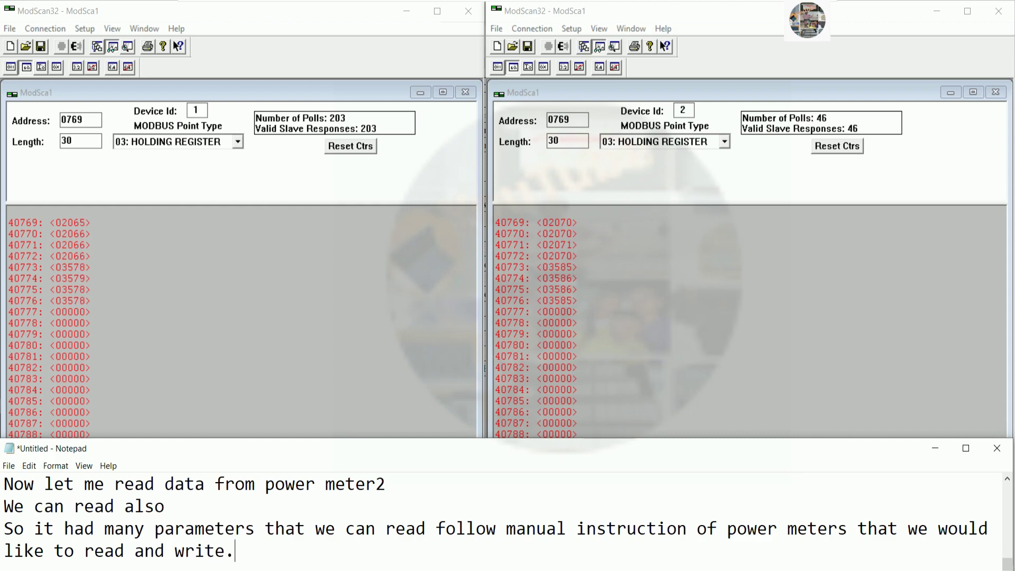
- Add the Notepad line "I hope everyone will understand about how to connect and read data from power meters using USB converter RS485."
{"action": "key", "text": "Return"}
{"action": "type", "text": "I ho"}
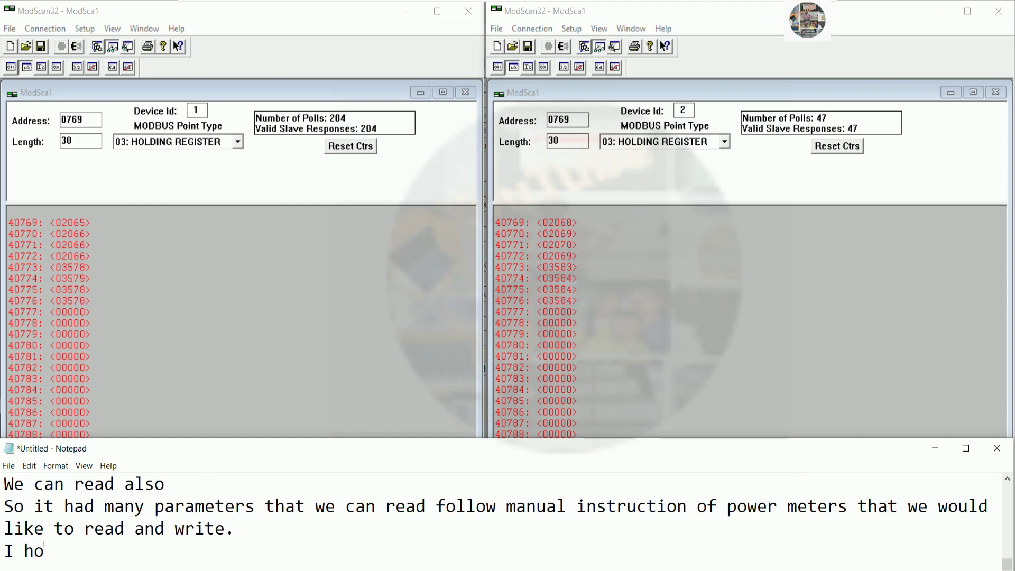
{"action": "type", "text": "pe everyon"}
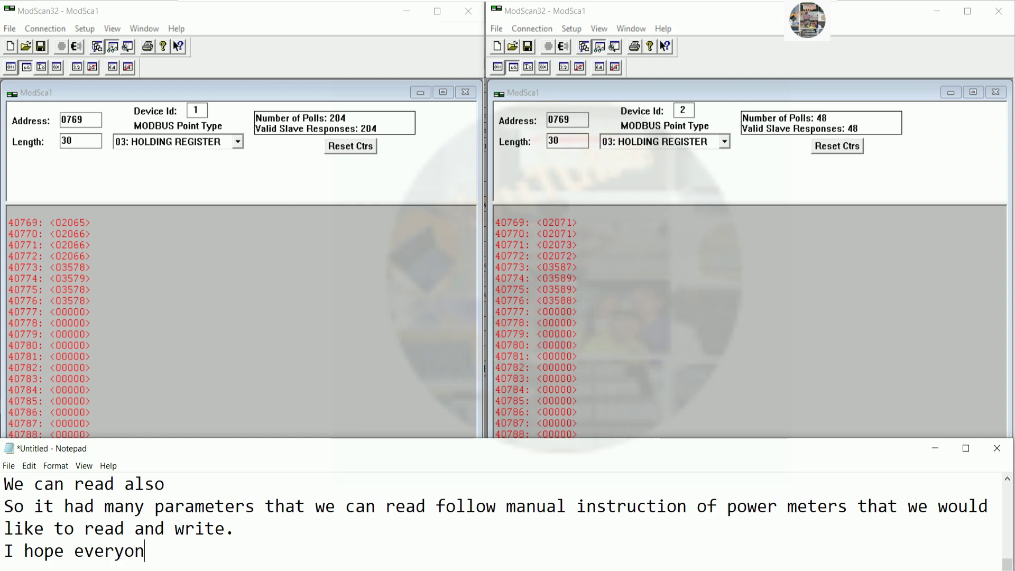
{"action": "type", "text": "e will under"}
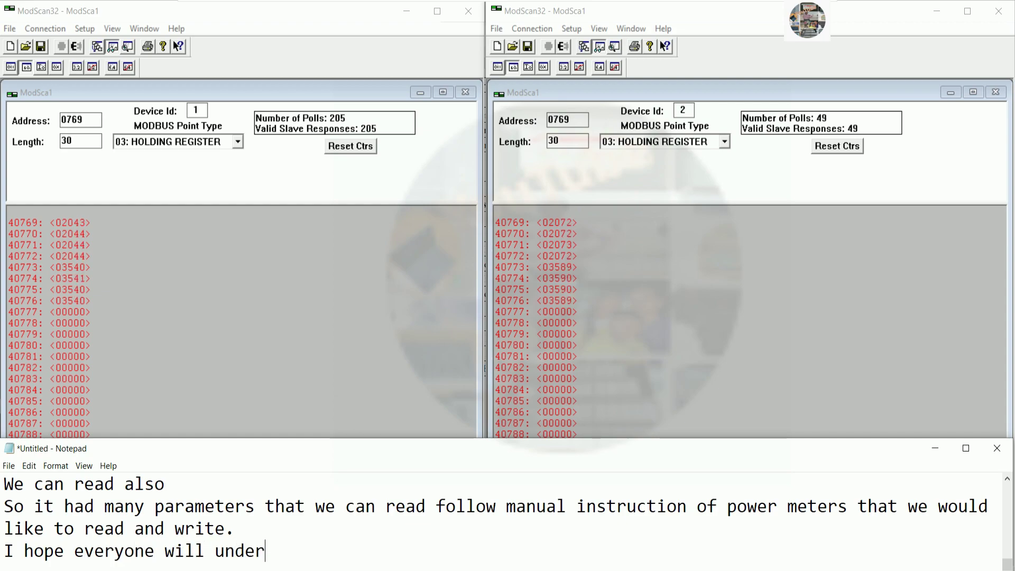
{"action": "type", "text": "stand abo"}
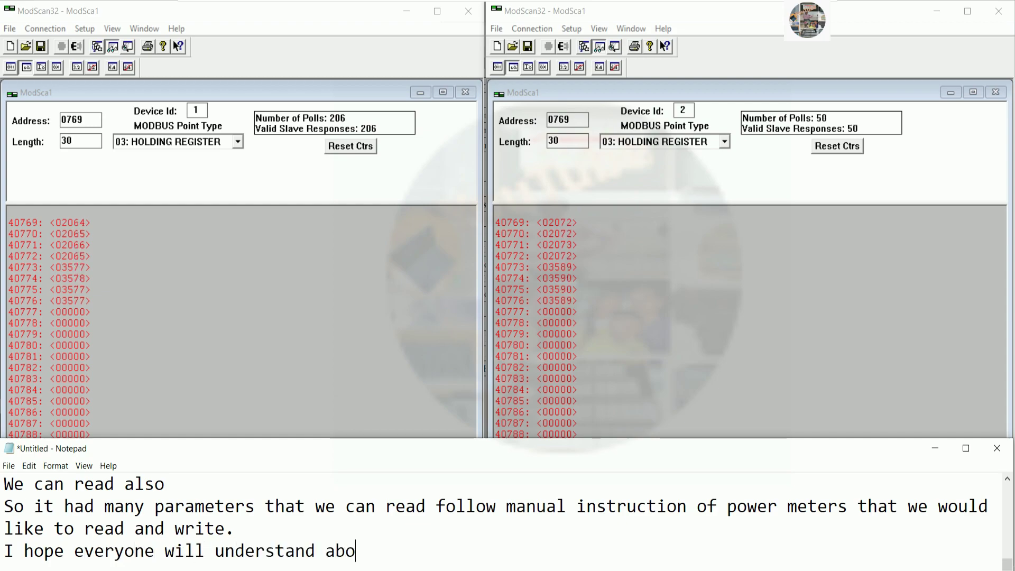
{"action": "type", "text": "ut how to co"}
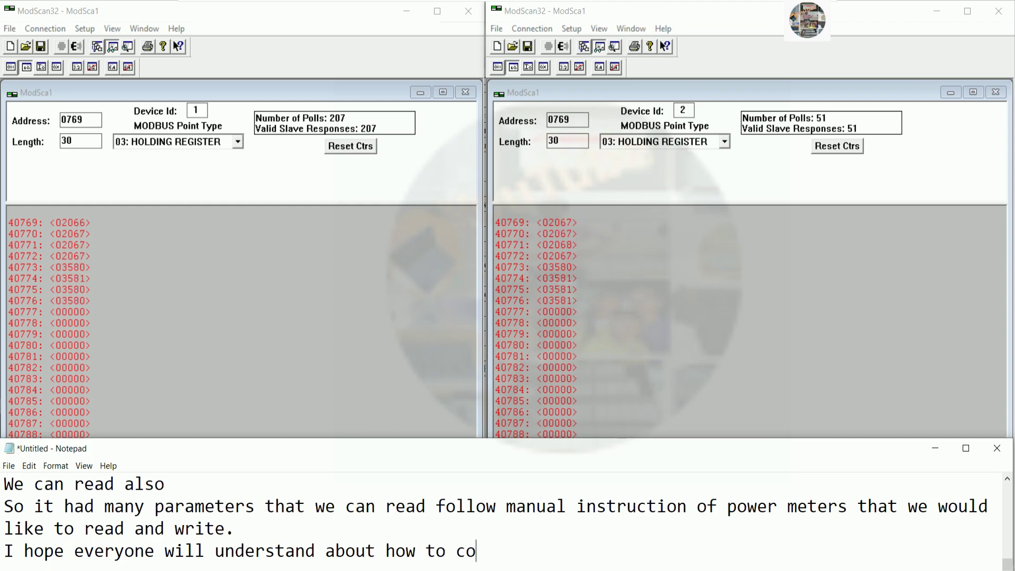
{"action": "type", "text": "nnect an"}
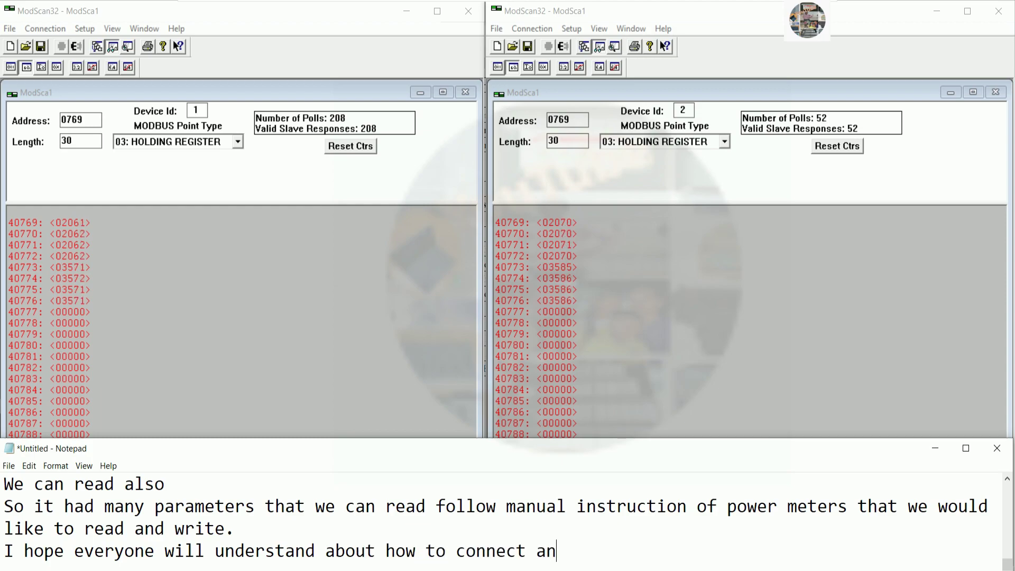
{"action": "type", "text": "d read data "}
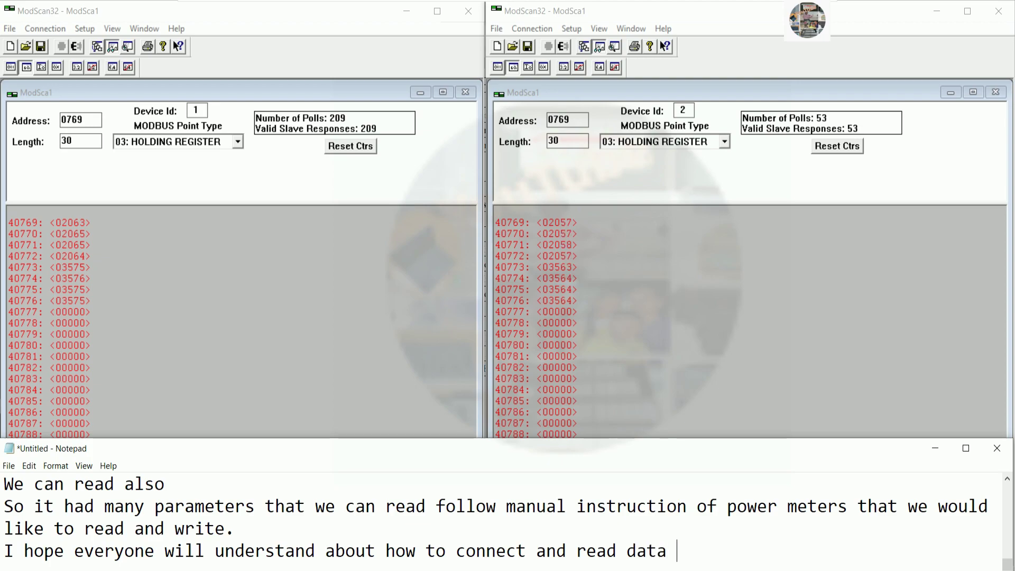
{"action": "type", "text": "from power"}
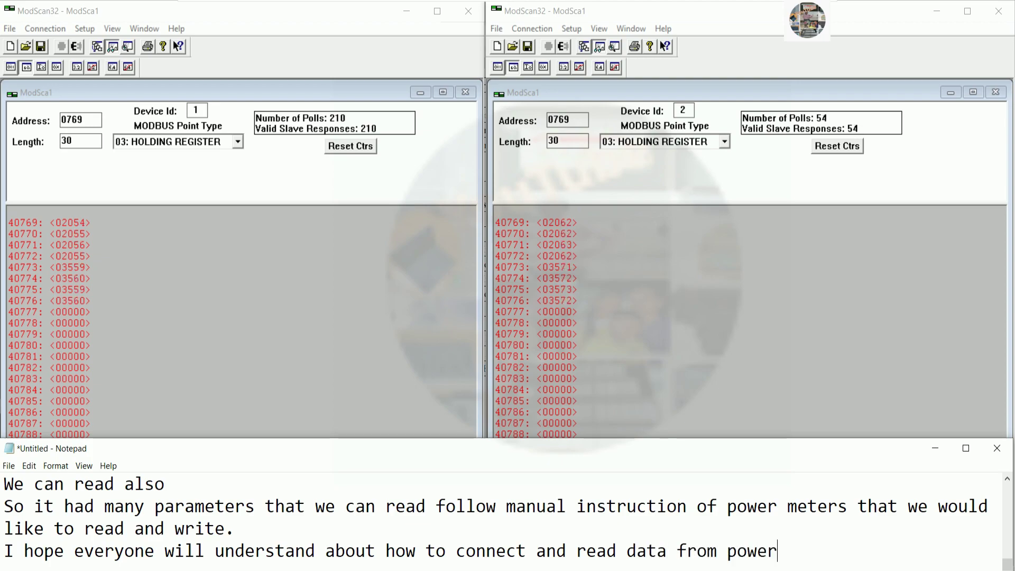
{"action": "type", "text": " meters "}
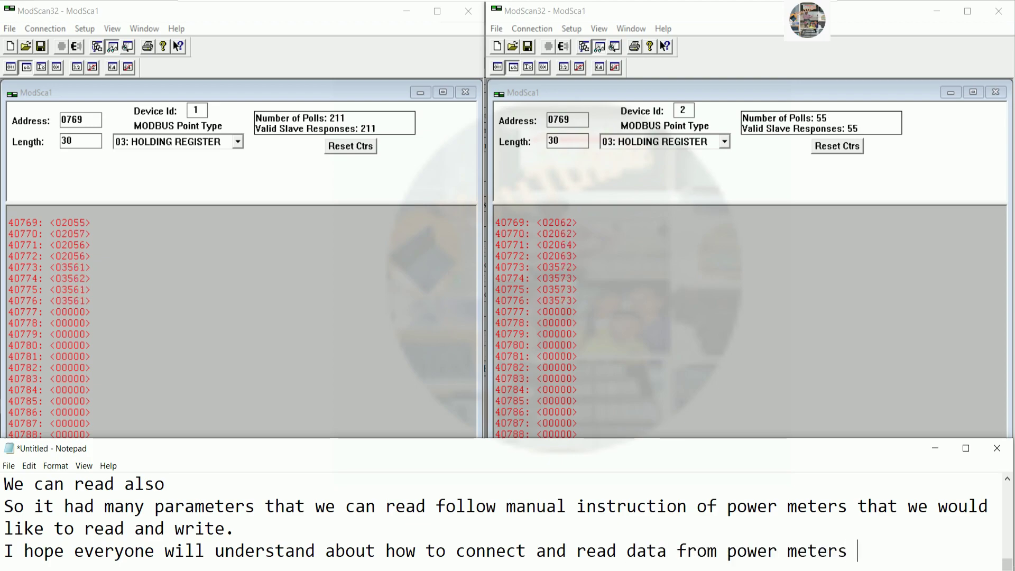
{"action": "type", "text": "using USB converter RS485"}
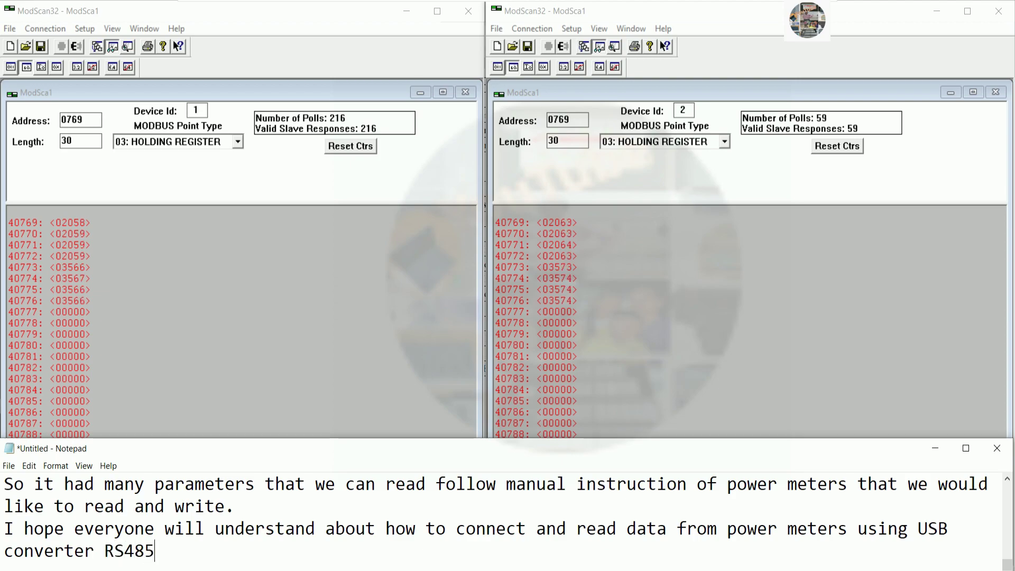
{"action": "type", "text": "."}
- Add the closing line "Thanks you" below the USB converter RS485 sentence in the Notepad notes
{"action": "key", "text": "Return"}
{"action": "type", "text": "T"}
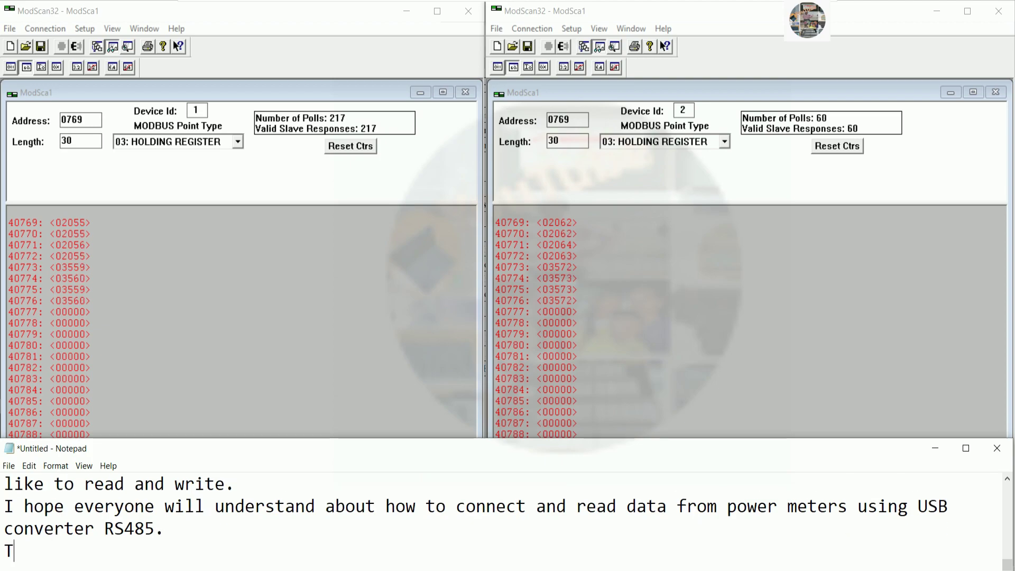
{"action": "type", "text": "hanks you"}
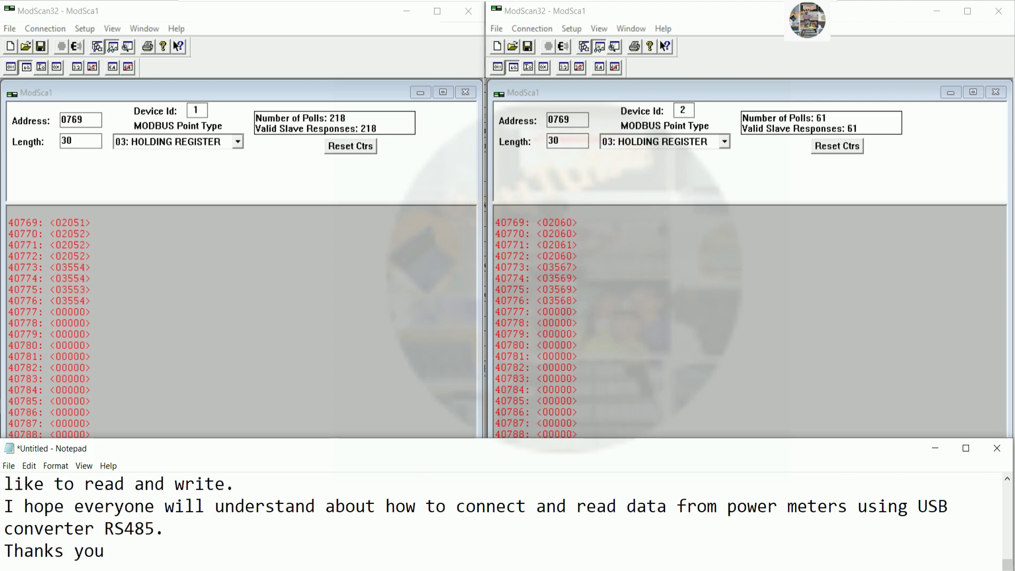